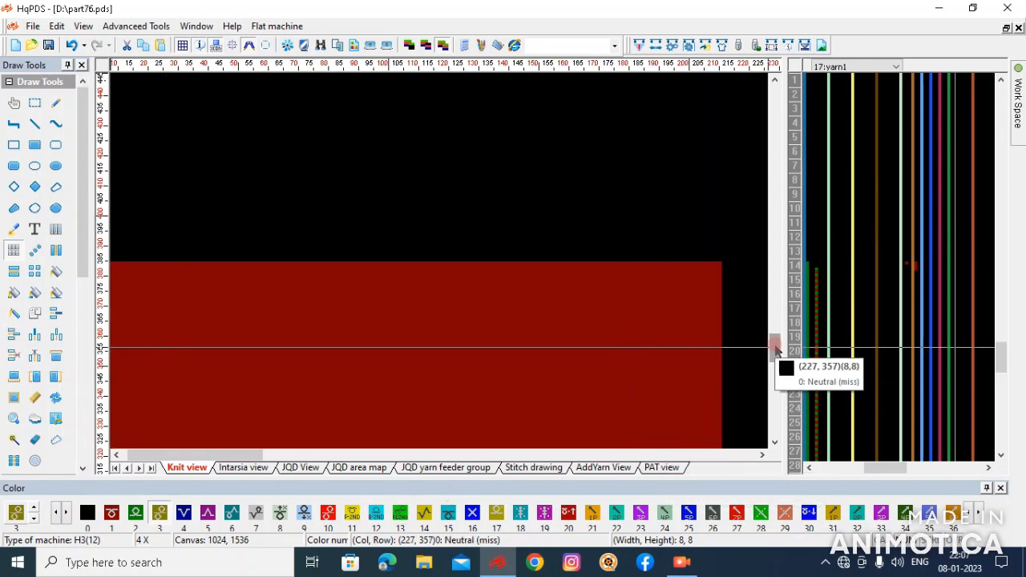
# Step: Examine the beginning of the red front-knit body just above the rib border at stitch level
pyautogui.moveTo(774, 354); pyautogui.dragTo(774, 421)
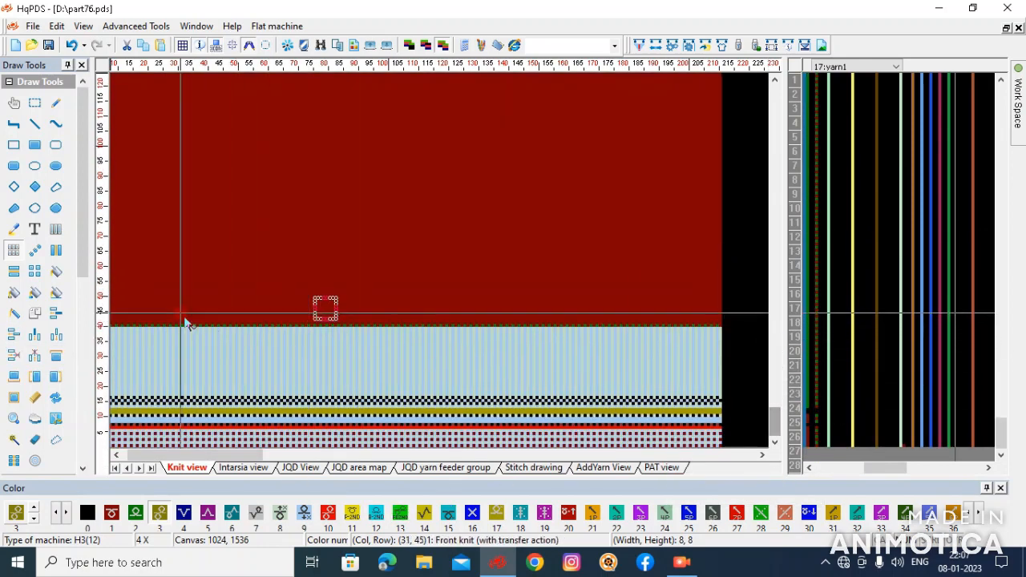
pyautogui.scroll(2, 184, 320)
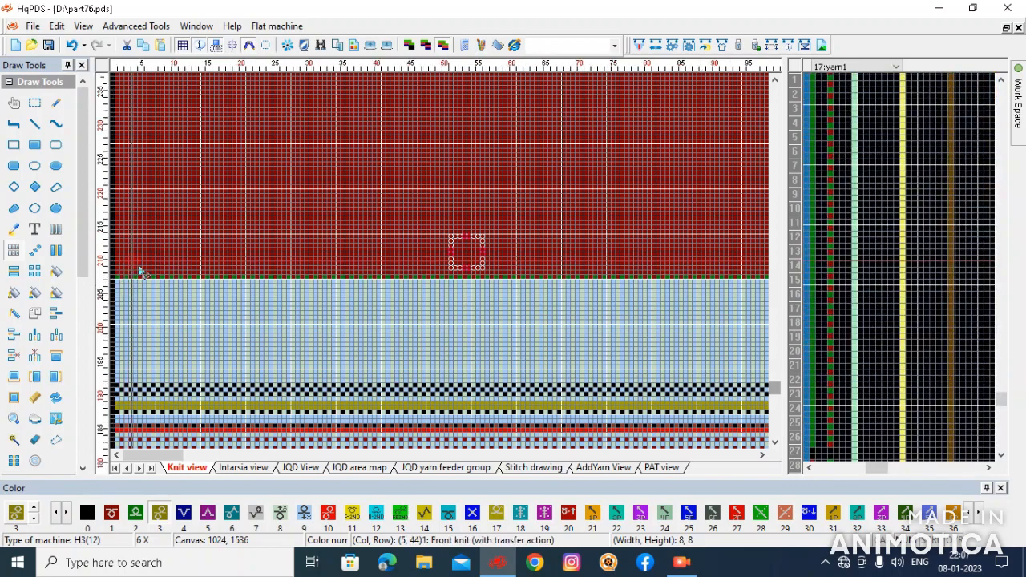
pyautogui.scroll(2, 126, 292)
pyautogui.click(122, 284)
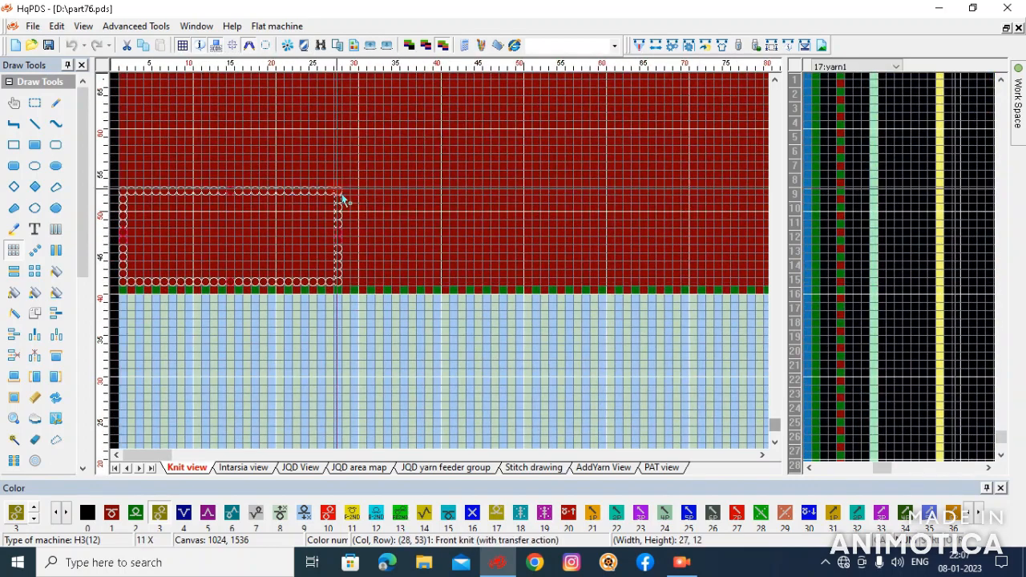
pyautogui.scroll(-3, 341, 196)
pyautogui.click(273, 261)
pyautogui.click(227, 237)
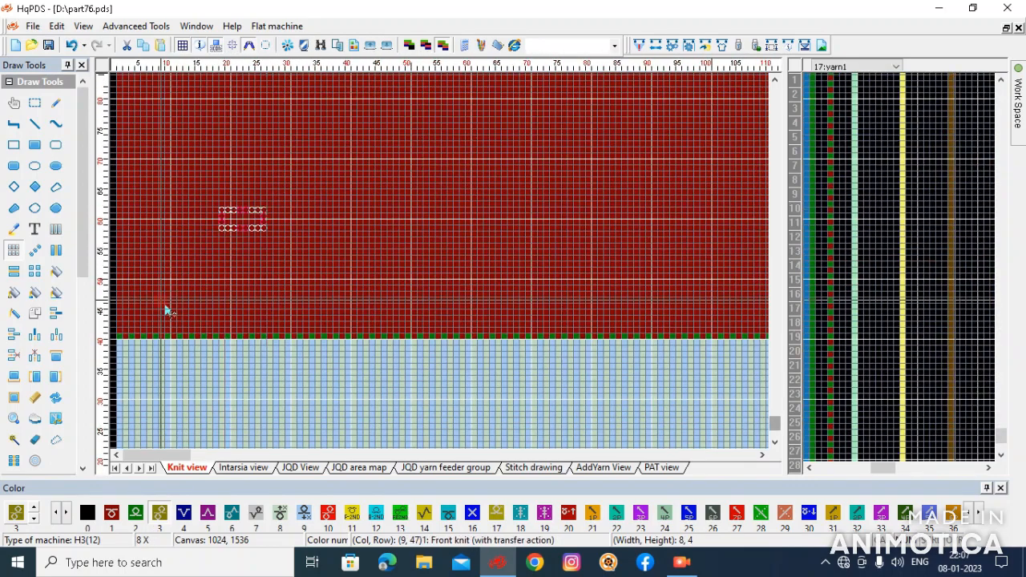
pyautogui.scroll(2, 173, 277)
pyautogui.scroll(1, 178, 273)
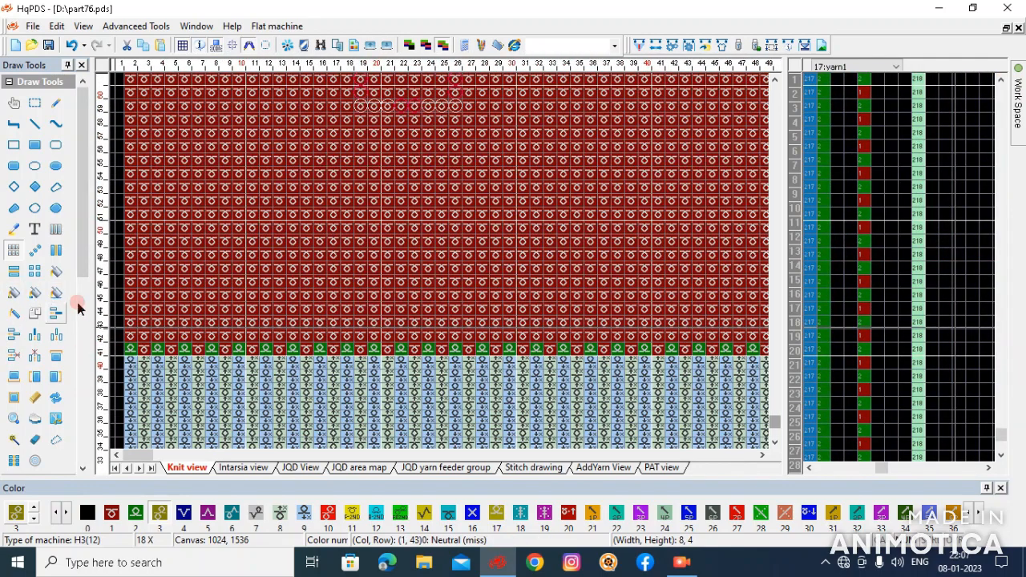
pyautogui.scroll(1, 132, 300)
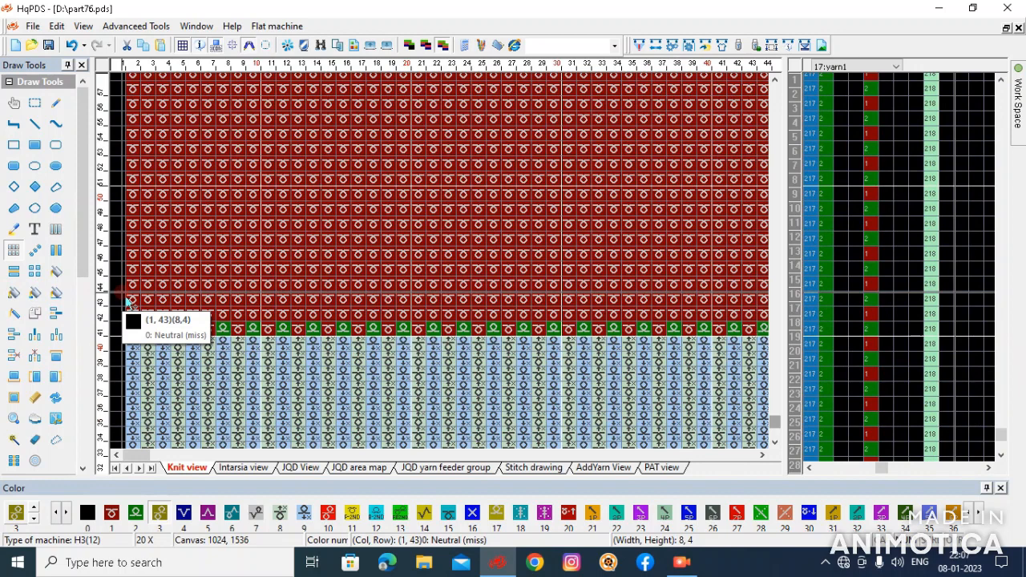
# Step: Select a block 7 stitches wide and 2 rows high in the red body and activate Fill Copy with the Mouse point direction
pyautogui.click(14, 292)
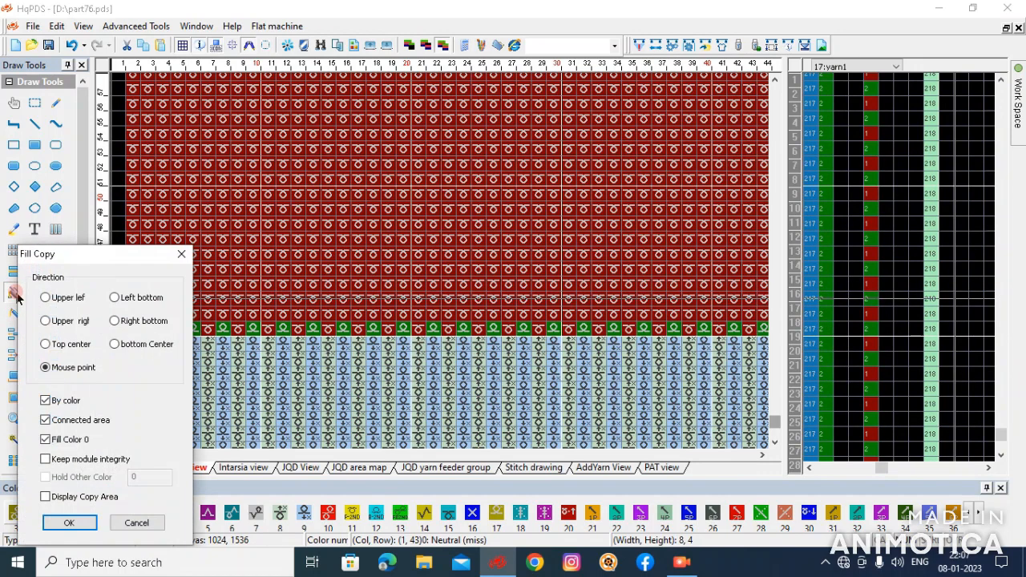
pyautogui.click(179, 257)
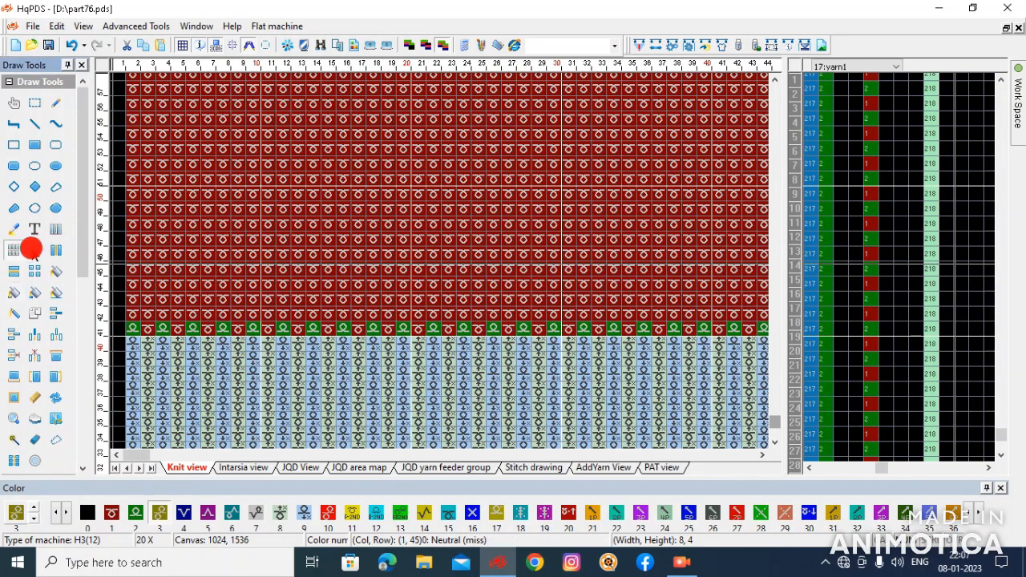
pyautogui.moveTo(245, 256); pyautogui.dragTo(332, 240)
pyautogui.rightClick(252, 284)
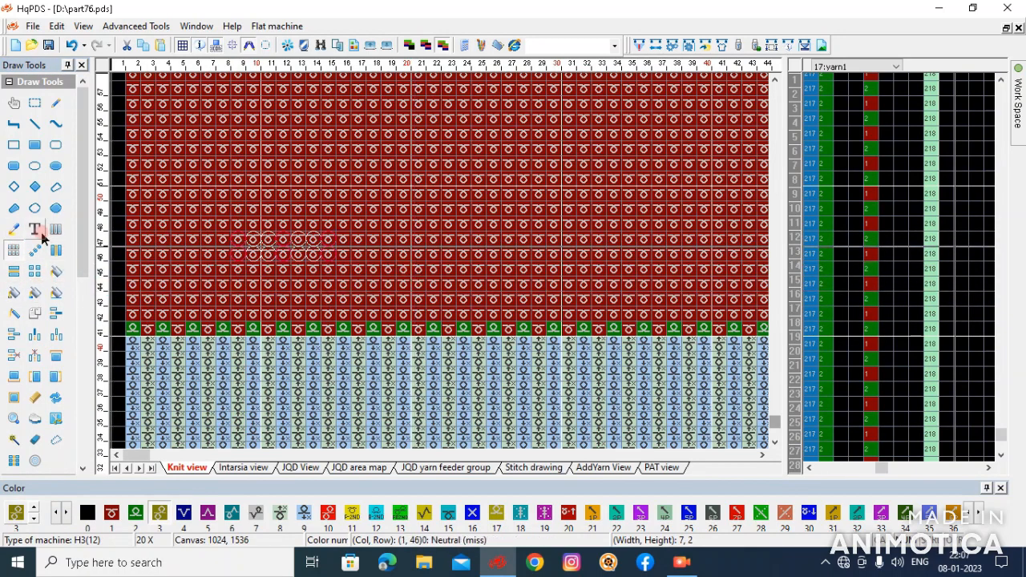
pyautogui.click(10, 295)
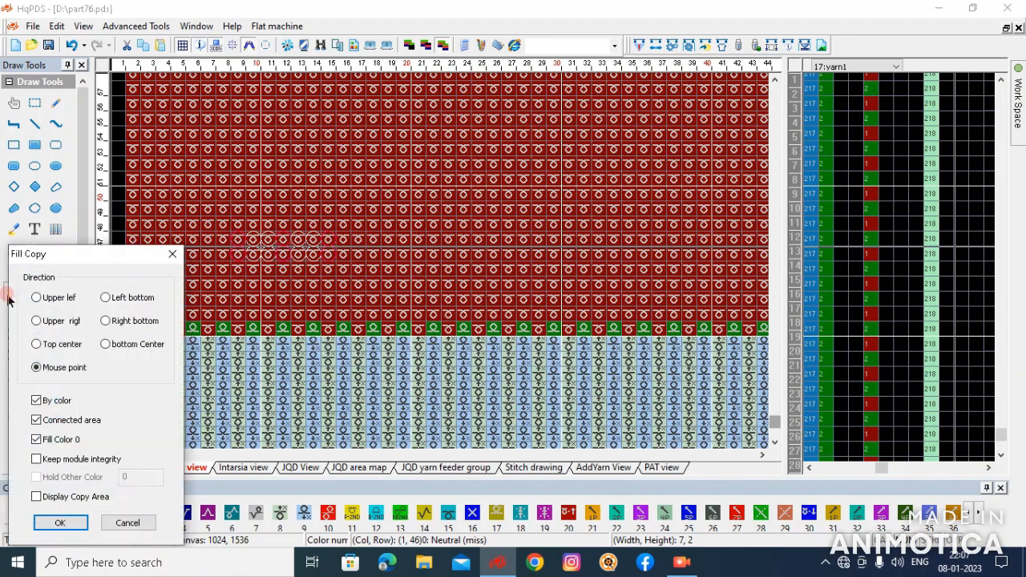
pyautogui.click(62, 523)
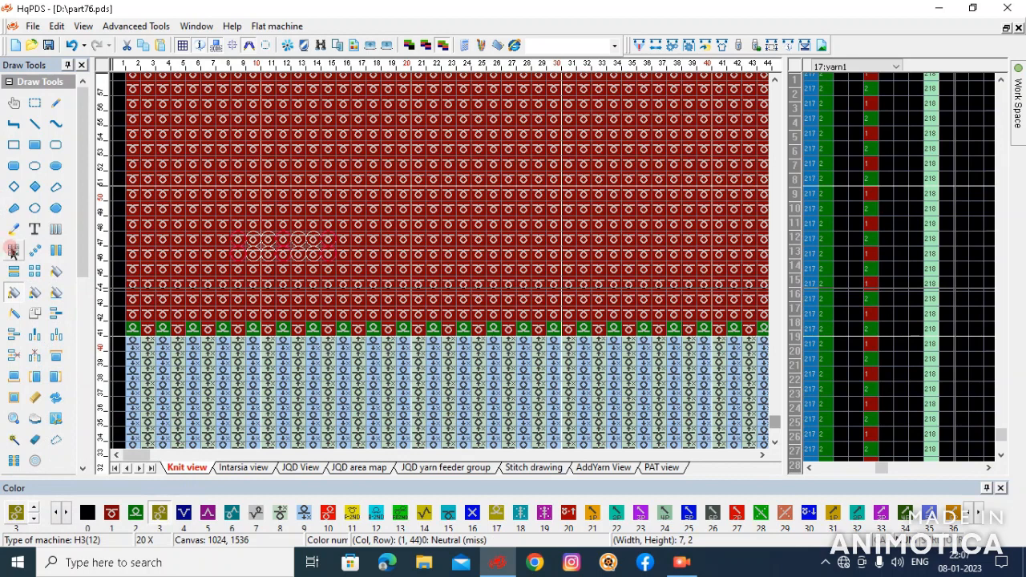
# Step: Select a block 34 stitches wide and 16 rows high at the body's first column, just above the rib
pyautogui.click(12, 250)
pyautogui.moveTo(353, 183); pyautogui.dragTo(418, 165)
pyautogui.rightClick(354, 193)
pyautogui.moveTo(141, 317); pyautogui.dragTo(397, 271)
pyautogui.scroll(-3, 447, 271)
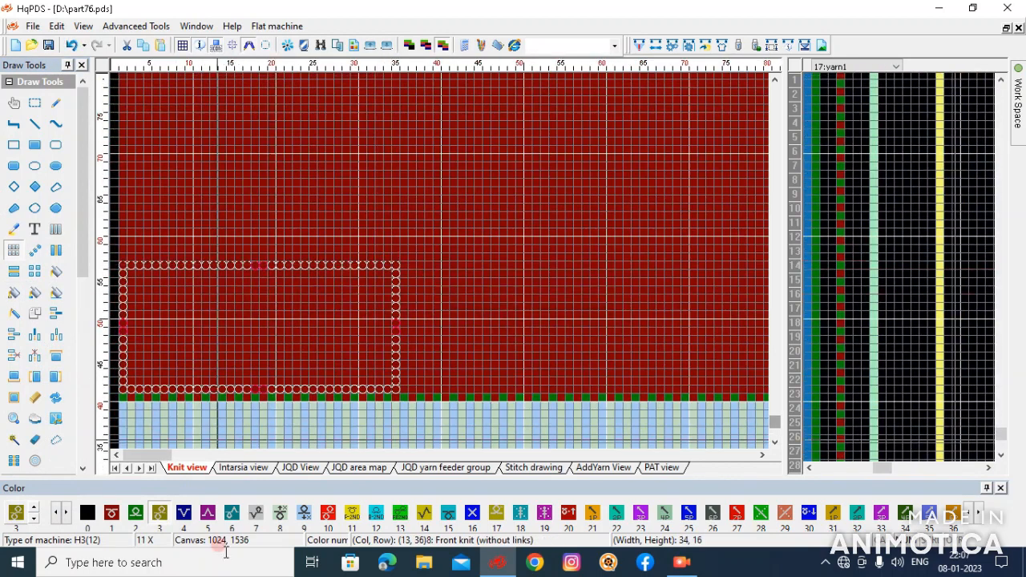
# Step: Draw a filled rectangle in color 4, about 50 stitches wide and 59 rows high, from the body's first stitch just above the rib
pyautogui.click(183, 515)
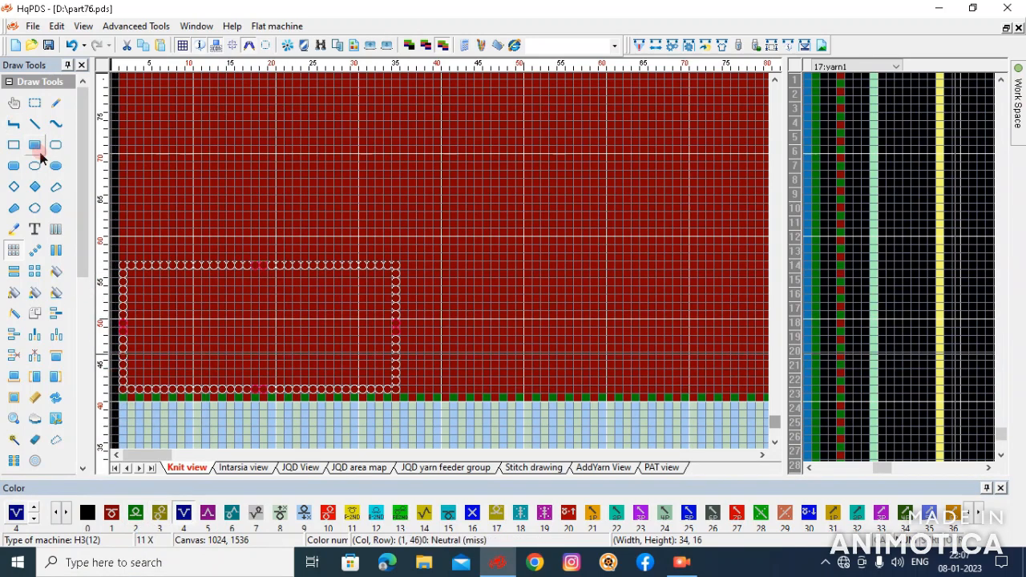
pyautogui.click(34, 146)
pyautogui.moveTo(123, 389); pyautogui.dragTo(415, 87)
pyautogui.scroll(-1, 439, 260)
pyautogui.scroll(-1, 440, 260)
pyautogui.scroll(-2, 419, 136)
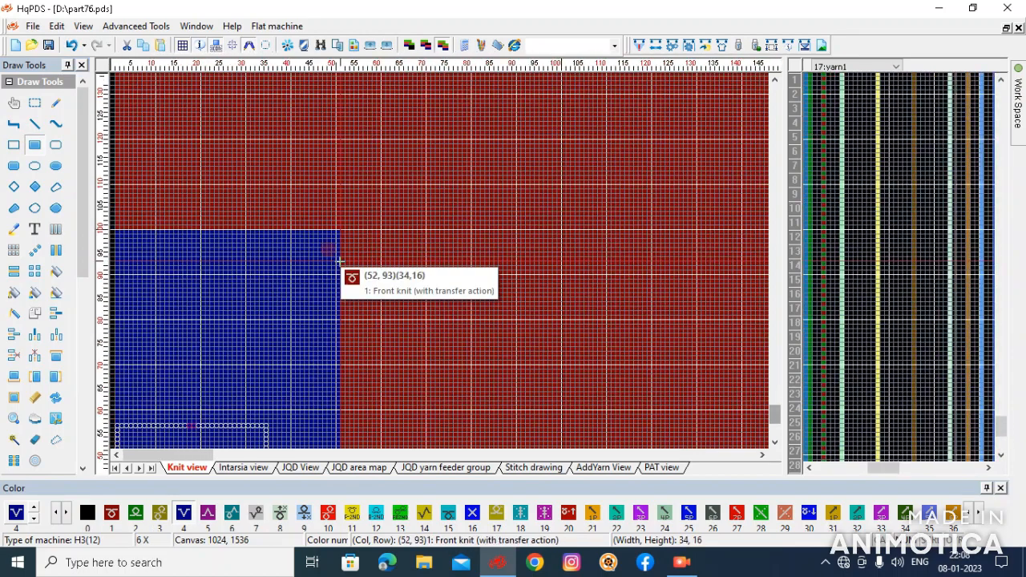
# Step: Draw two more filled rectangles in color 4, about 75 by 97 and 55 by 54 stitches, stepping diagonally up from the first
pyautogui.moveTo(343, 225); pyautogui.dragTo(511, 95)
pyautogui.scroll(-2, 512, 96)
pyautogui.moveTo(440, 260)
pyautogui.mouseDown()
pyautogui.moveTo(538, 88)
pyautogui.moveTo(463, 217)
pyautogui.mouseUp()
pyautogui.scroll(5, 463, 209)
pyautogui.moveTo(442, 278); pyautogui.dragTo(598, 103)
pyautogui.scroll(-2, 598, 102)
pyautogui.scroll(-2, 440, 261)
pyautogui.moveTo(440, 262); pyautogui.dragTo(559, 162)
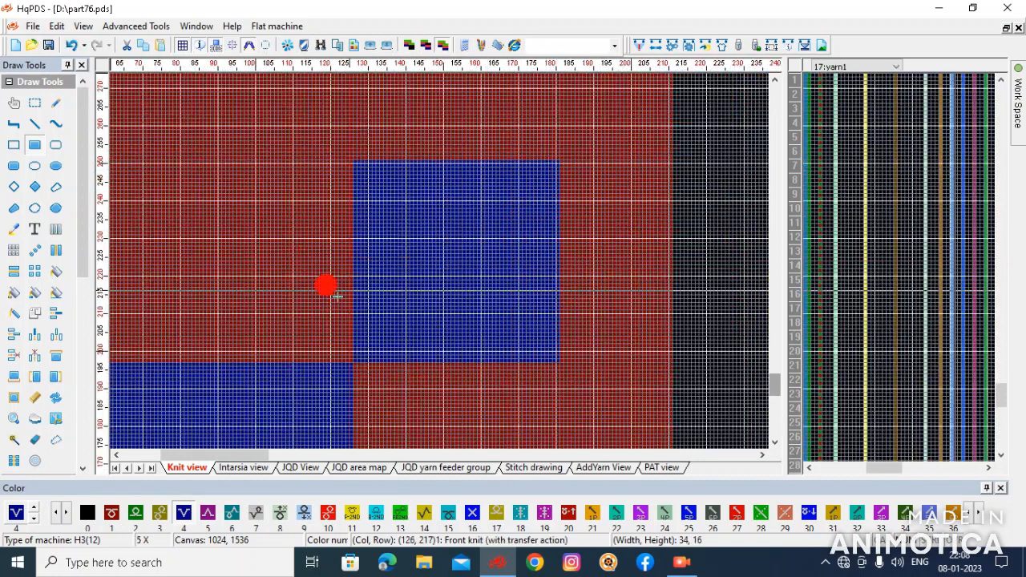
# Step: Draw two small filled diamonds in color 4, about 3 stitches wide and 4 rows high, diagonally offset in the red area beside the lowest rectangle
pyautogui.scroll(-3, 357, 286)
pyautogui.scroll(-4, 357, 286)
pyautogui.scroll(2, 125, 353)
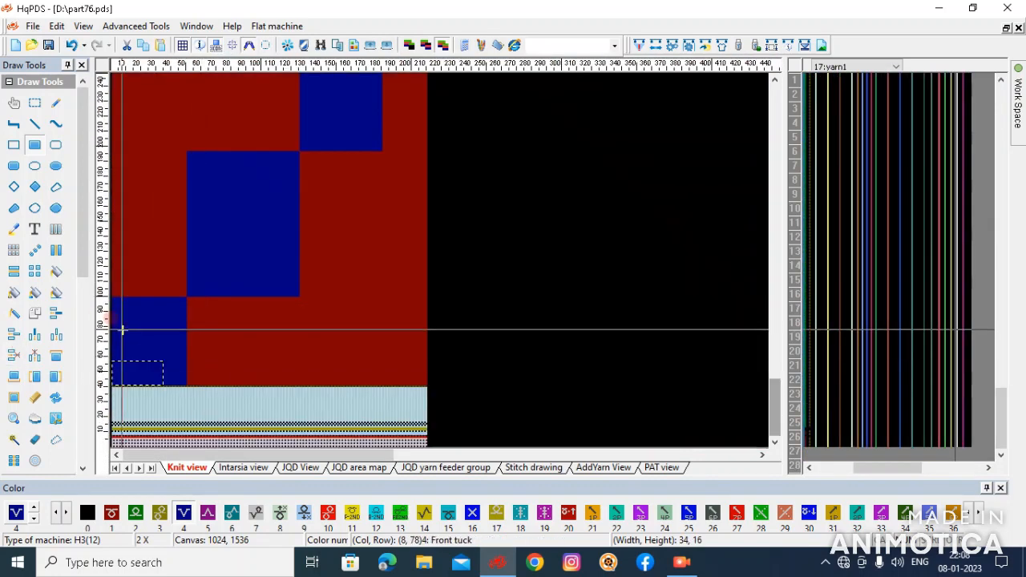
pyautogui.scroll(5, 179, 272)
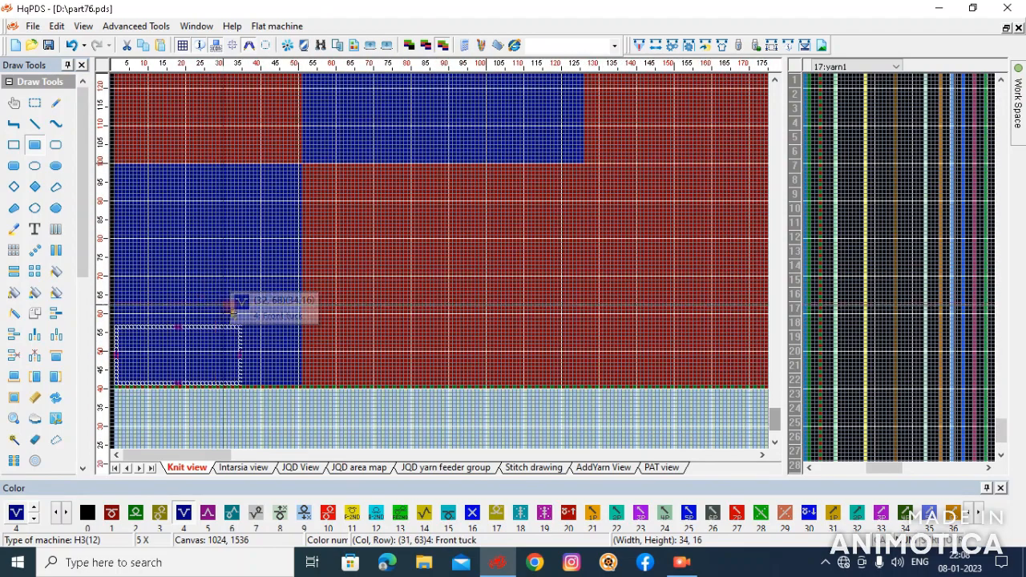
pyautogui.scroll(1, 320, 261)
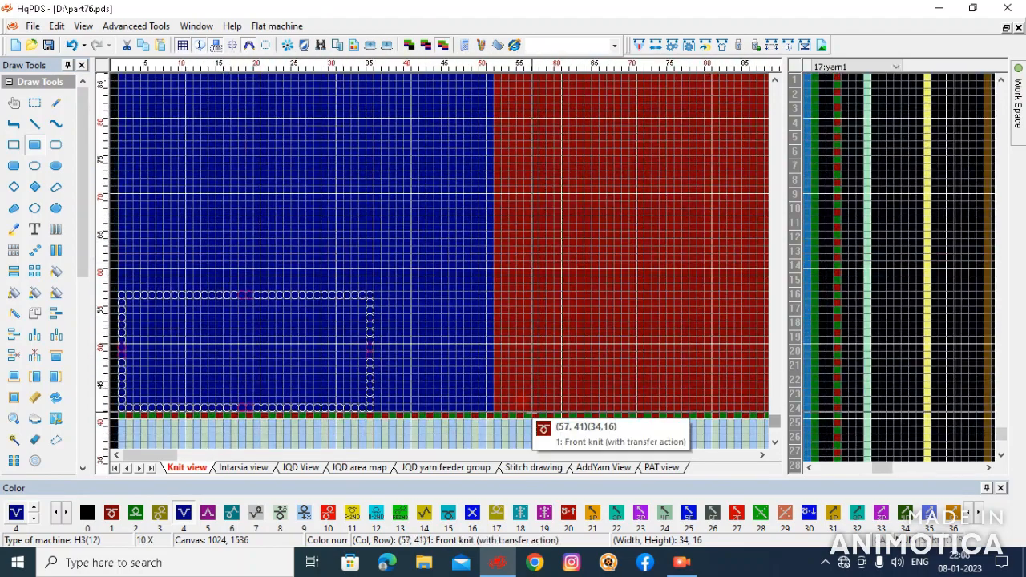
pyautogui.scroll(1, 513, 425)
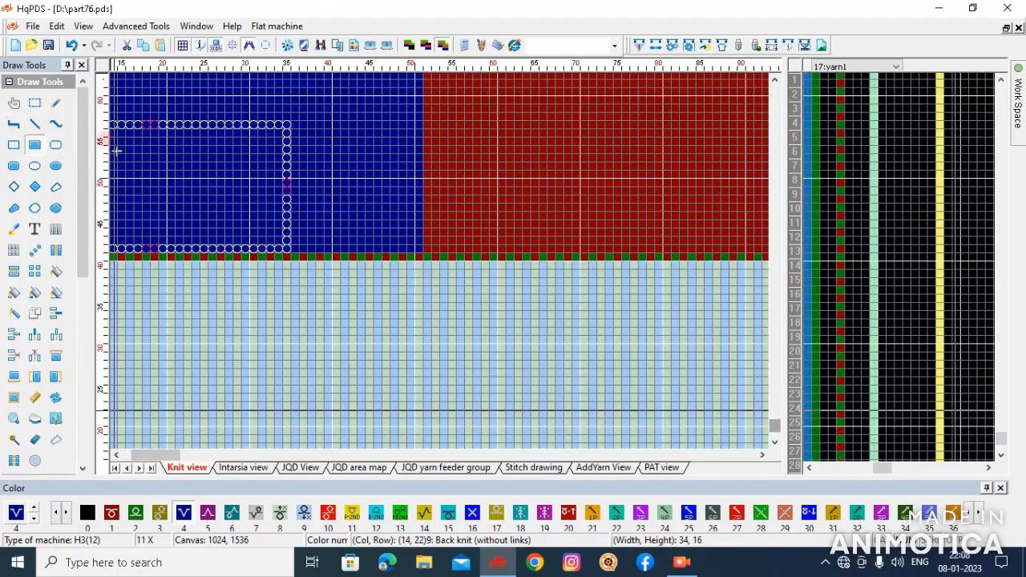
pyautogui.click(36, 190)
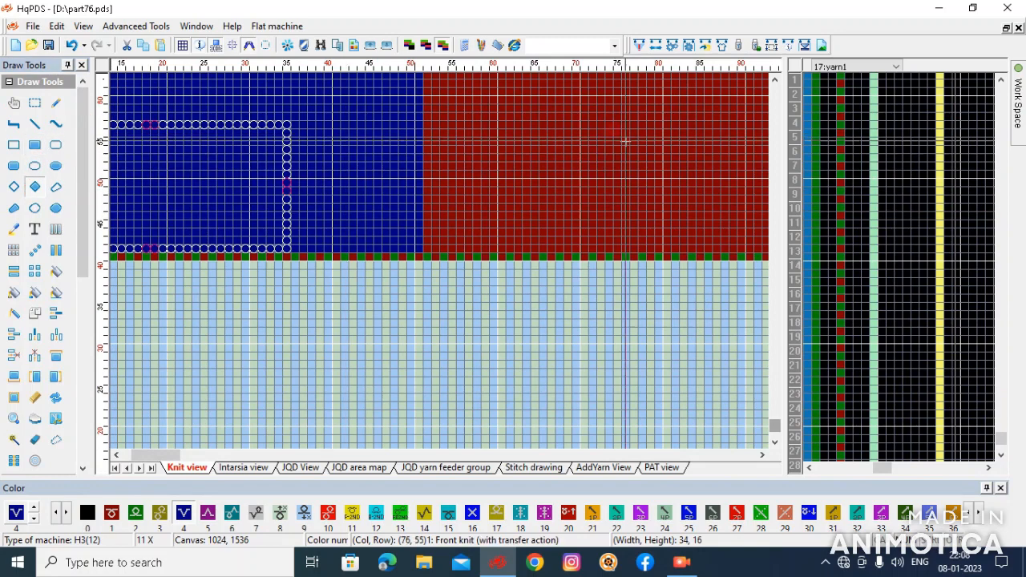
pyautogui.click(552, 133)
pyautogui.scroll(3, 587, 165)
pyautogui.click(422, 274)
pyautogui.moveTo(423, 274); pyautogui.dragTo(424, 254)
pyautogui.moveTo(422, 161); pyautogui.dragTo(445, 192)
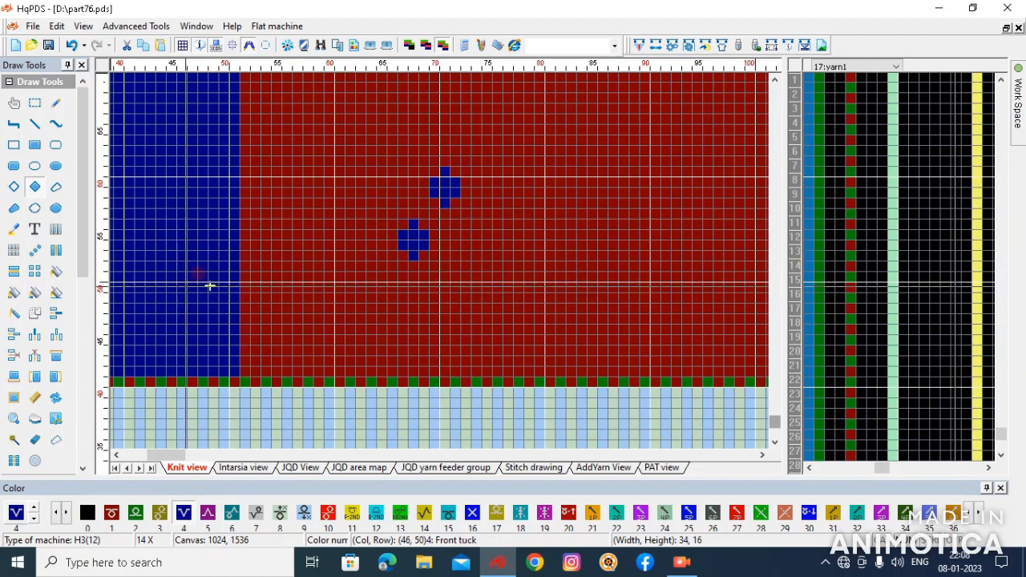
# Step: Recolor both small diamonds with color 3, Front/back knit (full needle)
pyautogui.click(160, 516)
pyautogui.click(55, 271)
pyautogui.click(427, 243)
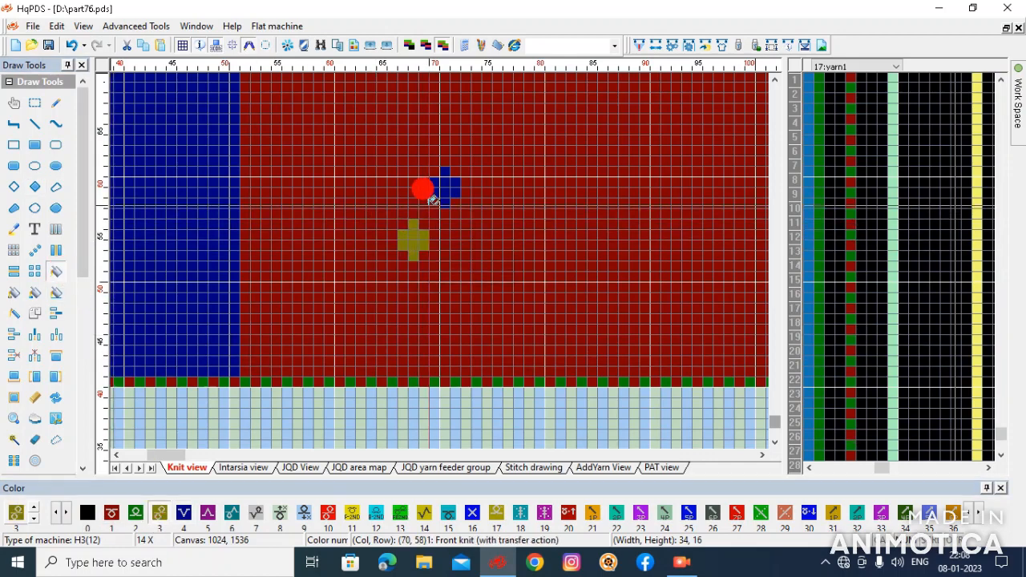
pyautogui.click(442, 188)
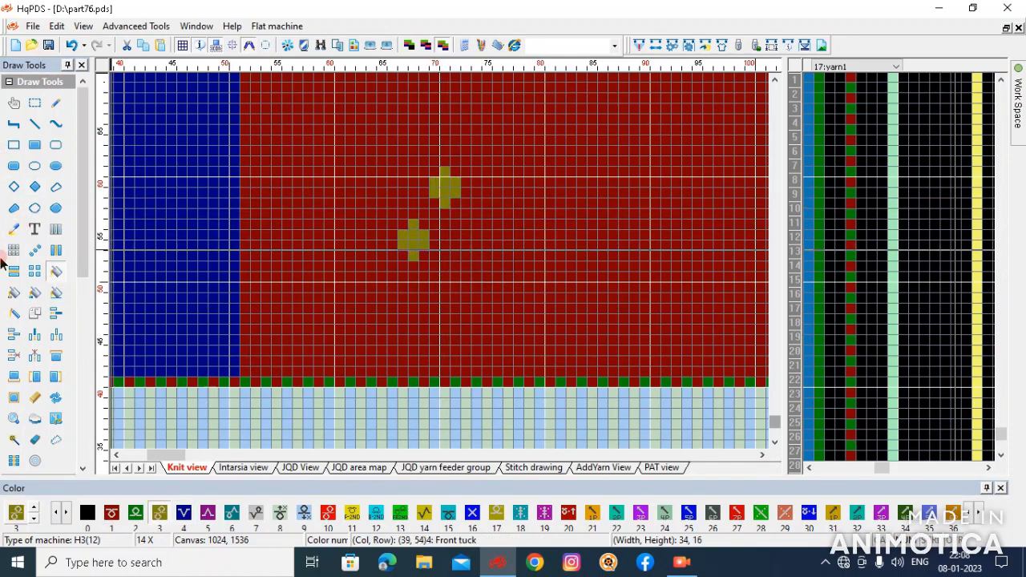
# Step: Copy the 8 by 11 stitch area around the two diamonds and clear the original diamonds from the red body
pyautogui.moveTo(392, 267); pyautogui.dragTo(474, 172)
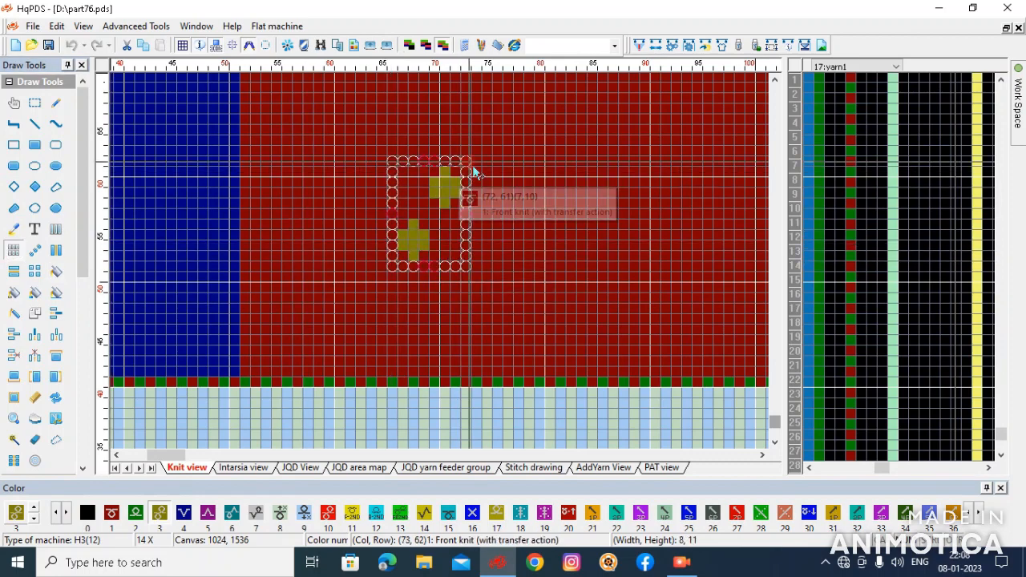
pyautogui.rightClick(428, 218)
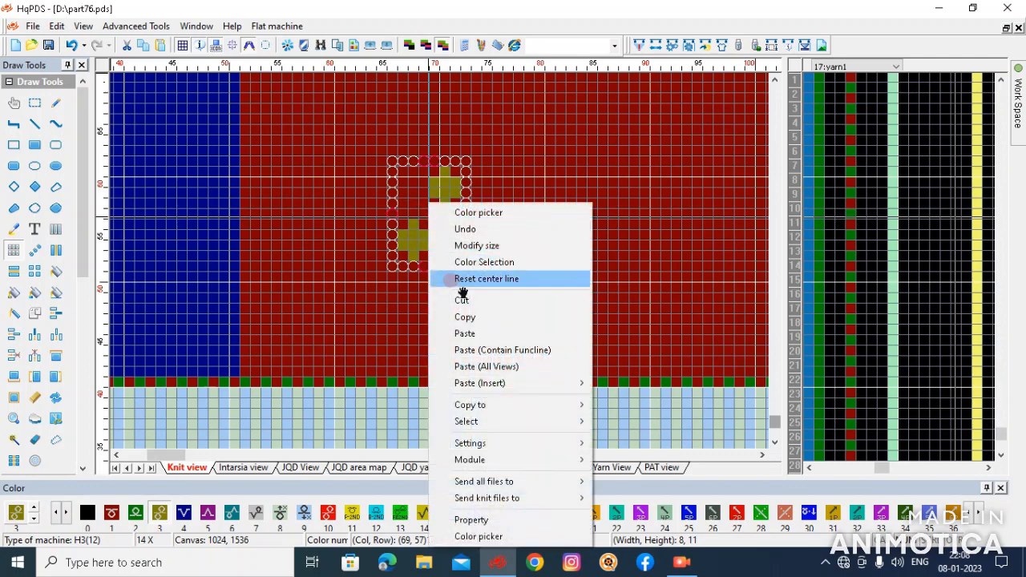
pyautogui.click(465, 321)
pyautogui.moveTo(323, 297)
pyautogui.mouseDown()
pyautogui.moveTo(400, 342)
pyautogui.moveTo(513, 139)
pyautogui.mouseUp()
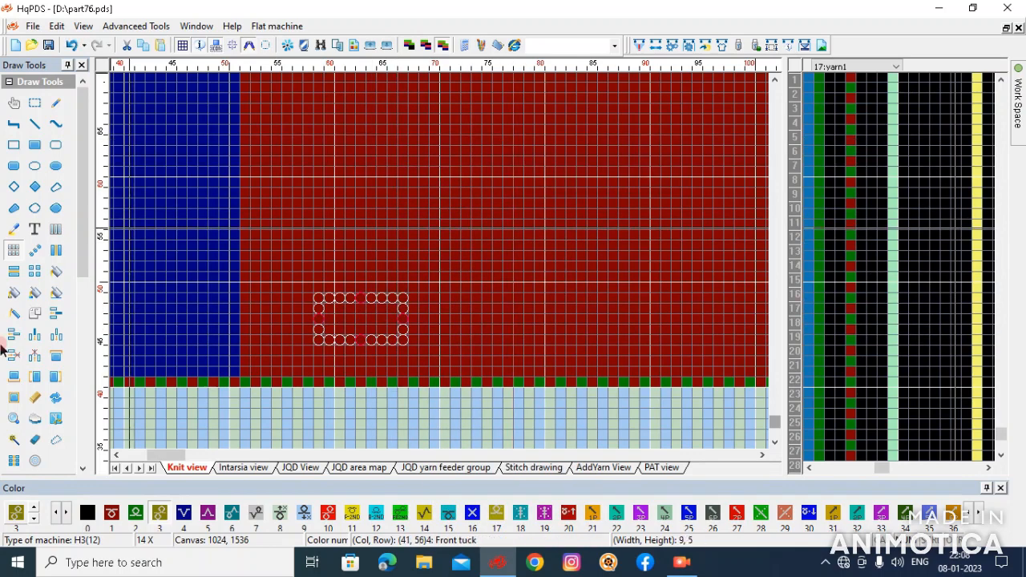
# Step: Try to fill the lowest blue rectangle with the copied diamond motif and its red background using Fill Copy, and undo the fill
pyautogui.scroll(-3, 294, 236)
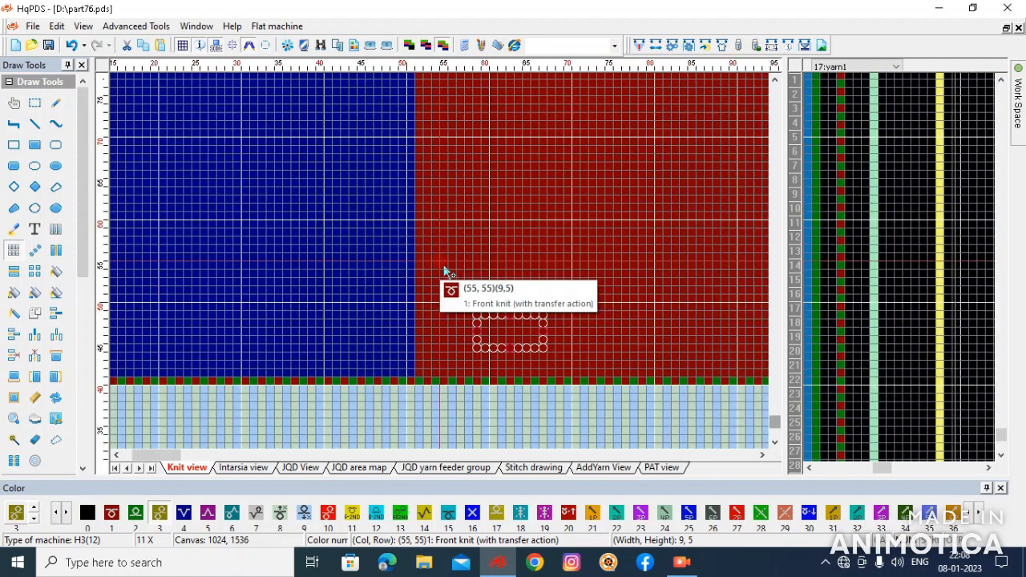
pyautogui.click(14, 294)
pyautogui.scroll(-2, 297, 256)
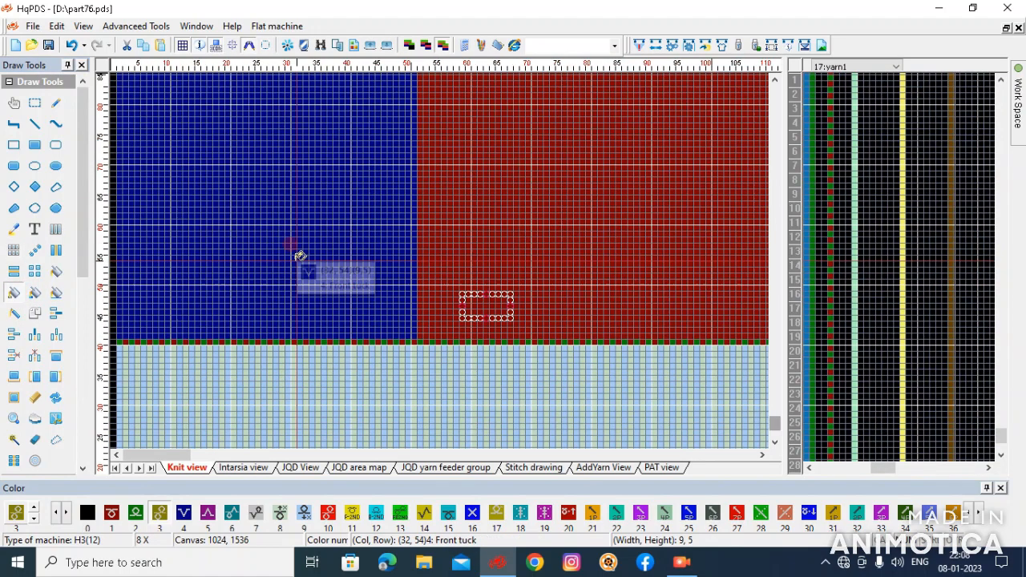
pyautogui.scroll(-2, 240, 255)
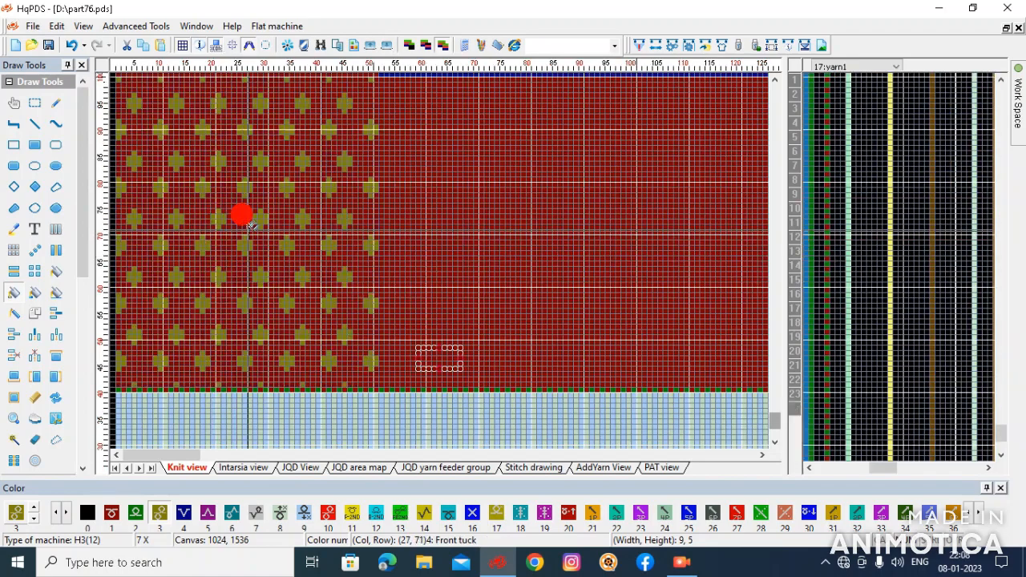
pyautogui.scroll(-3, 201, 257)
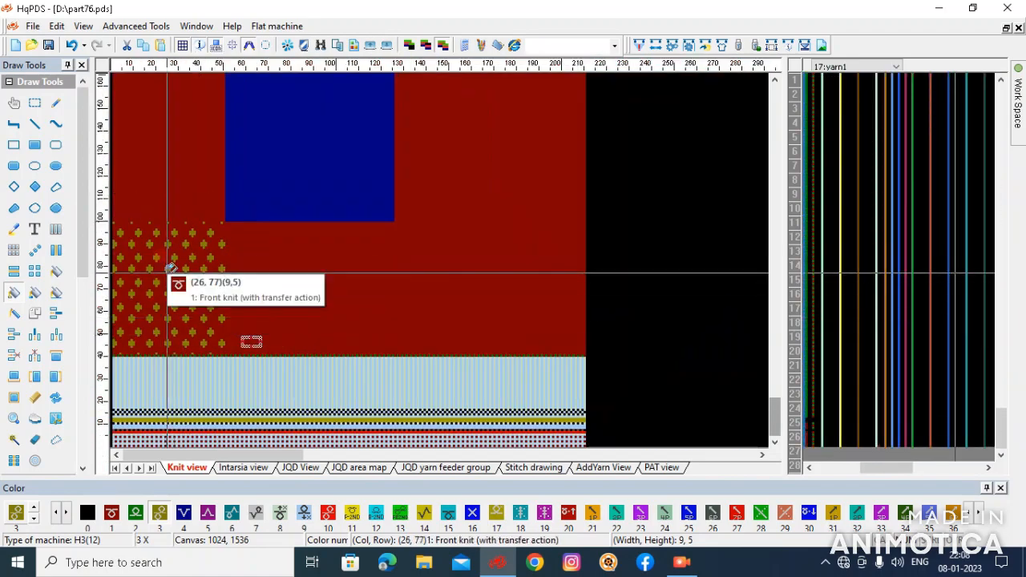
pyautogui.scroll(2, 173, 321)
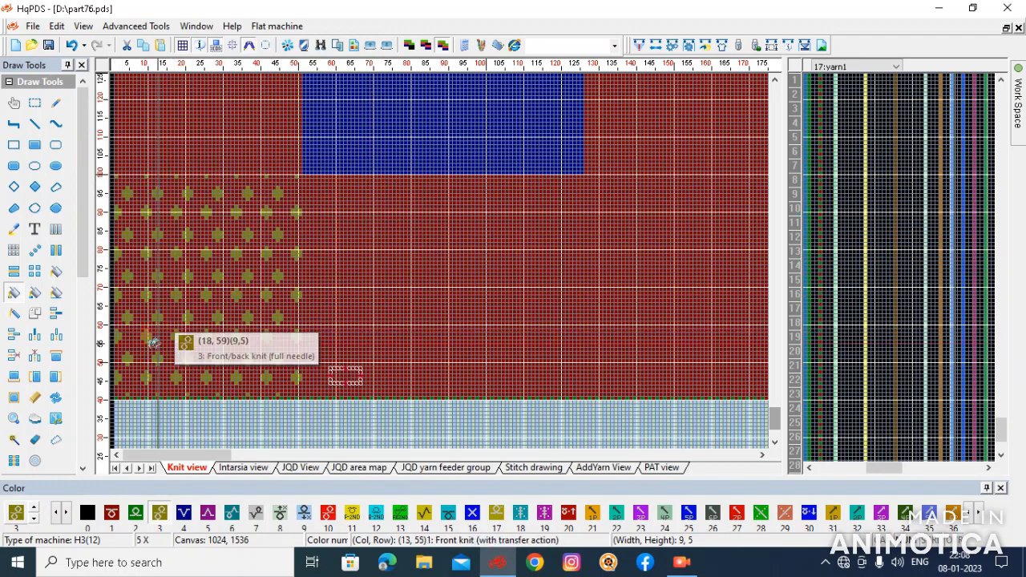
pyautogui.click(71, 46)
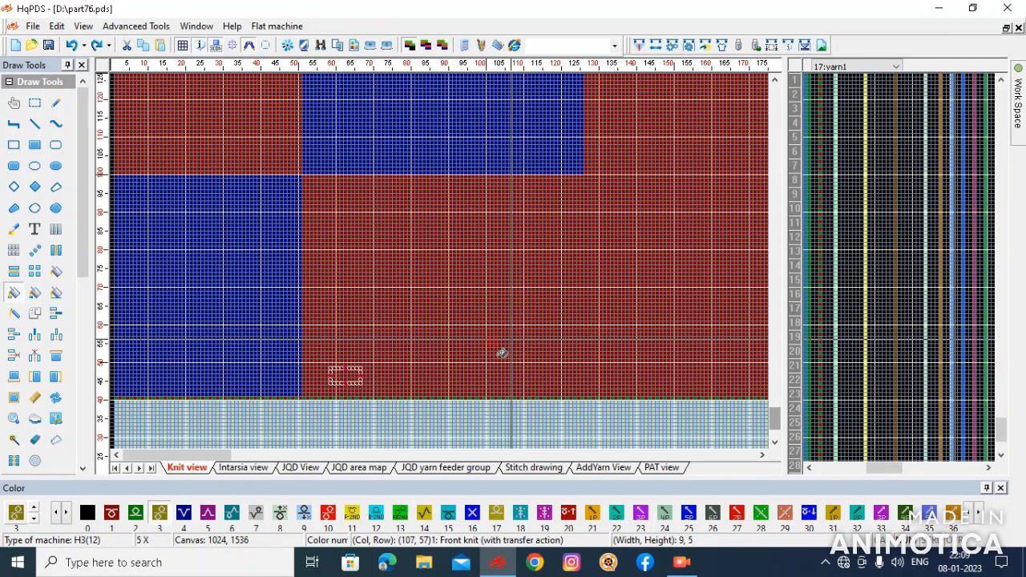
# Step: Fill the two lower blue rectangles with the copied diamond motif using Fill Copy, keeping blue as the background
pyautogui.scroll(1, 193, 372)
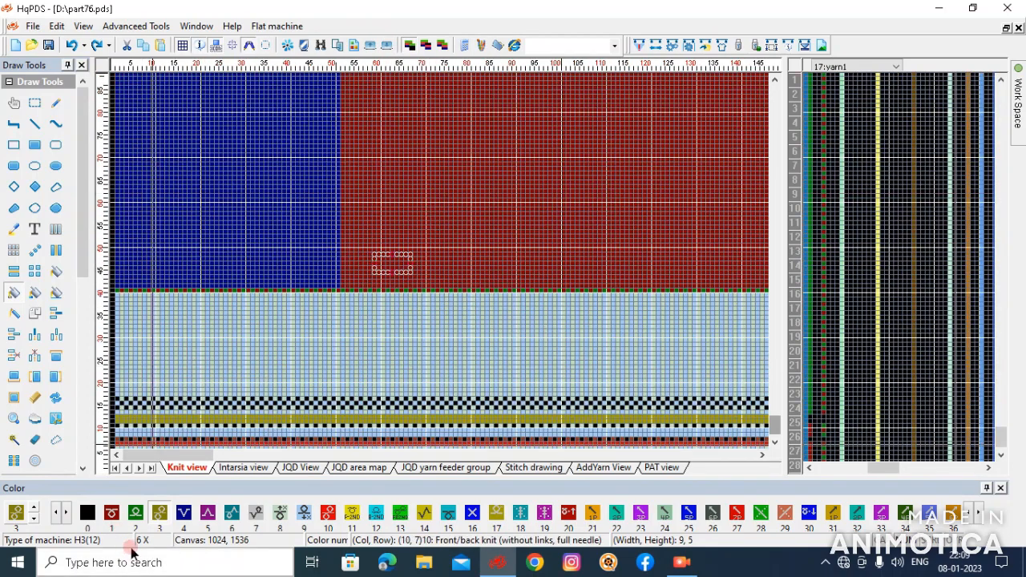
pyautogui.scroll(1, 293, 252)
pyautogui.scroll(1, 277, 168)
pyautogui.click(272, 161)
pyautogui.scroll(-2, 275, 279)
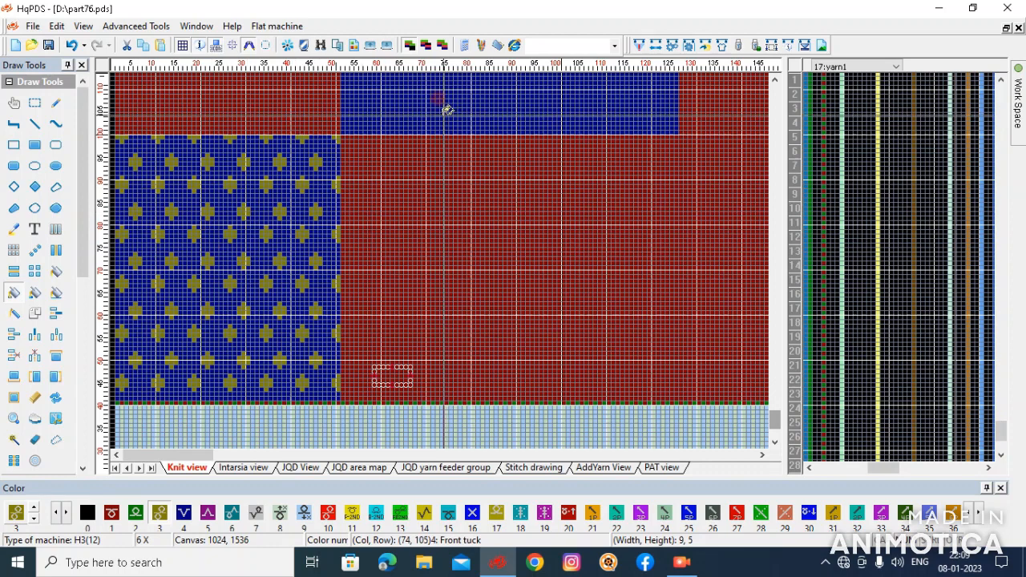
pyautogui.scroll(-1, 389, 255)
pyautogui.click(431, 198)
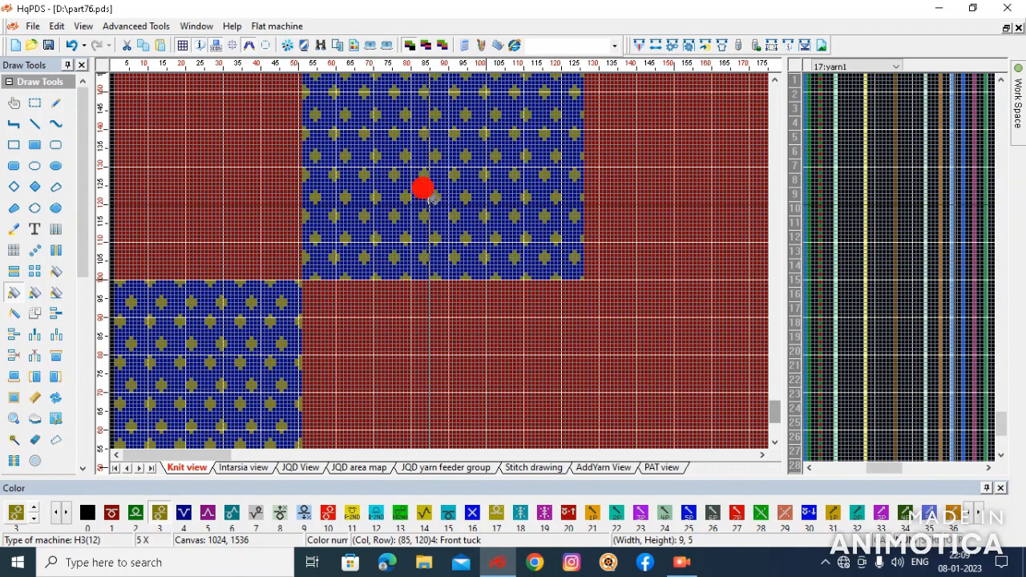
# Step: Fill the uppermost plain blue rectangle with the copied diamond motif using Fill Copy, keeping its blue background
pyautogui.scroll(-2, 373, 130)
pyautogui.scroll(1, 374, 129)
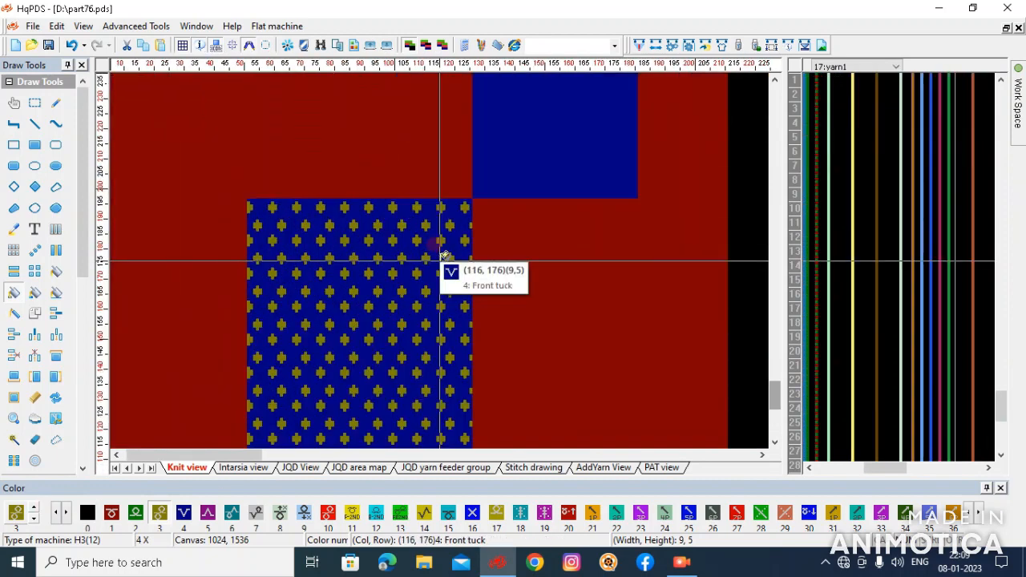
pyautogui.click(574, 129)
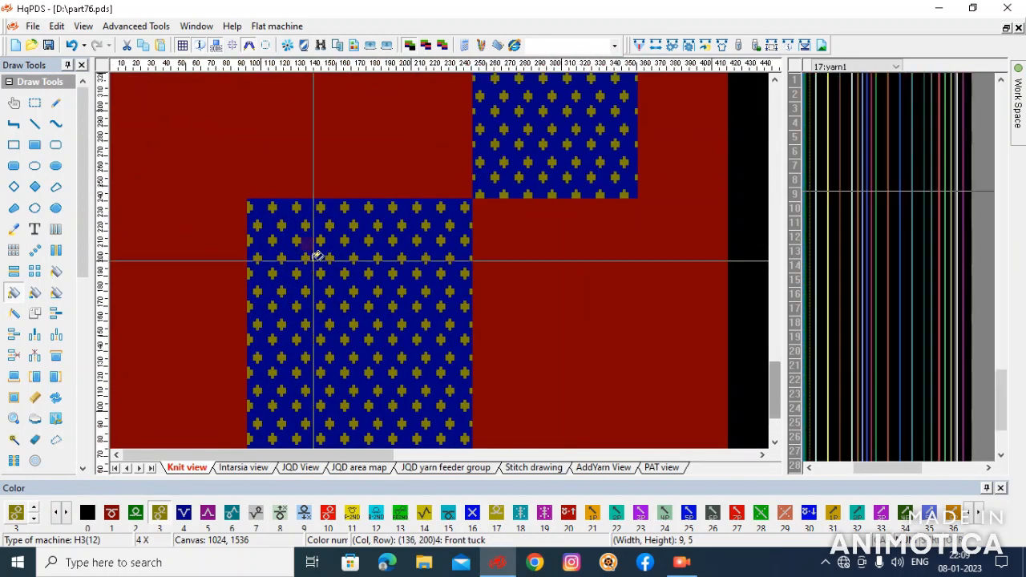
pyautogui.scroll(-2, 315, 256)
pyautogui.scroll(1, 265, 256)
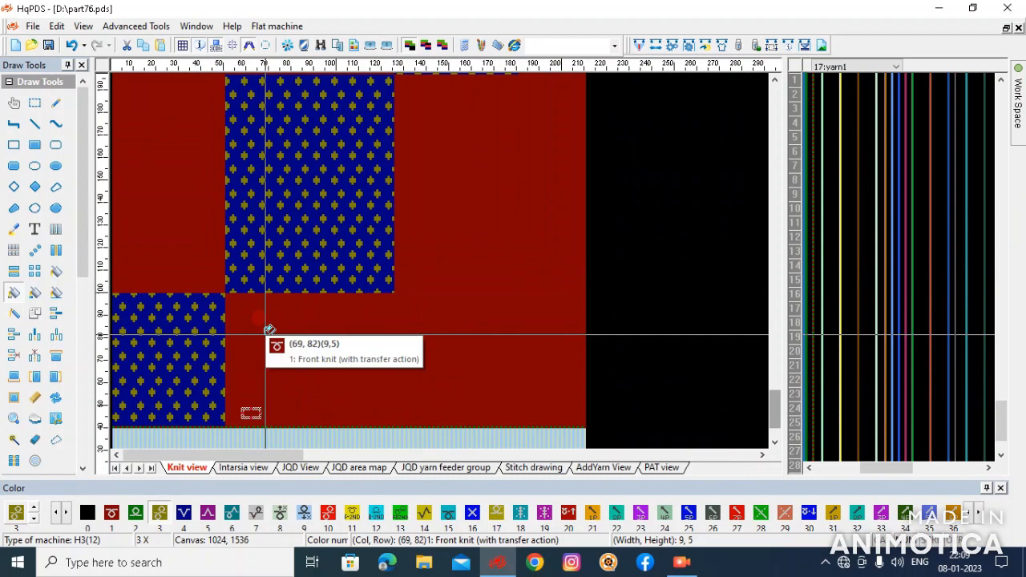
# Step: Draw two staggered color 3 bars, 6 by 2 and 7 by 2 stitches, in the red body beside the lowest blue rectangle
pyautogui.click(14, 294)
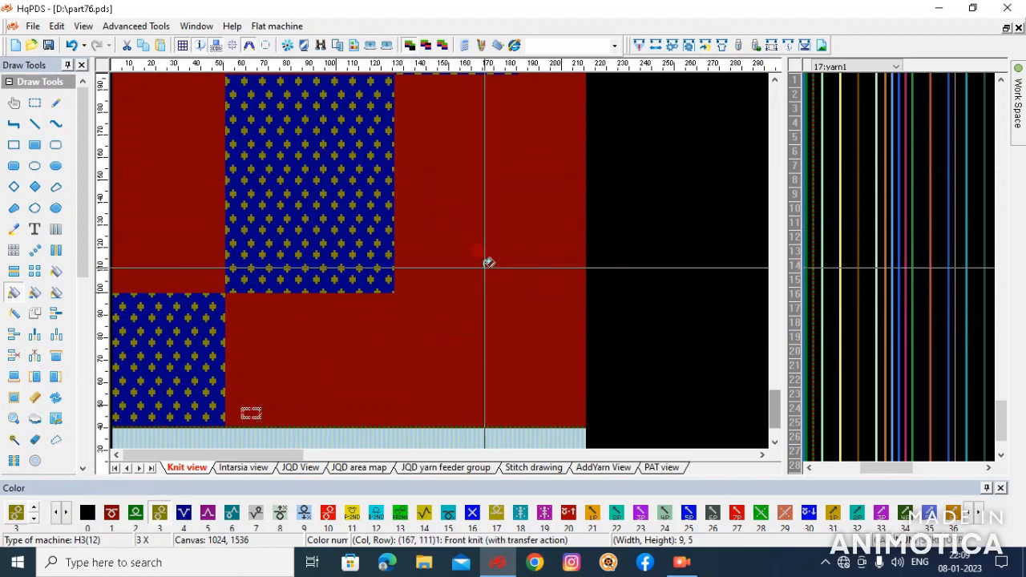
pyautogui.scroll(2, 442, 257)
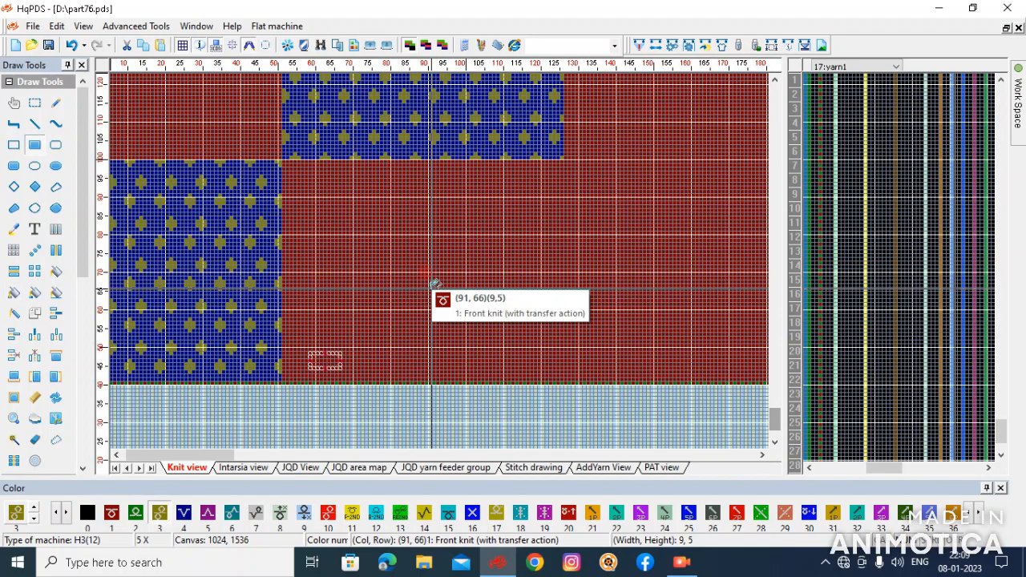
pyautogui.scroll(2, 438, 261)
pyautogui.moveTo(400, 264); pyautogui.dragTo(439, 261)
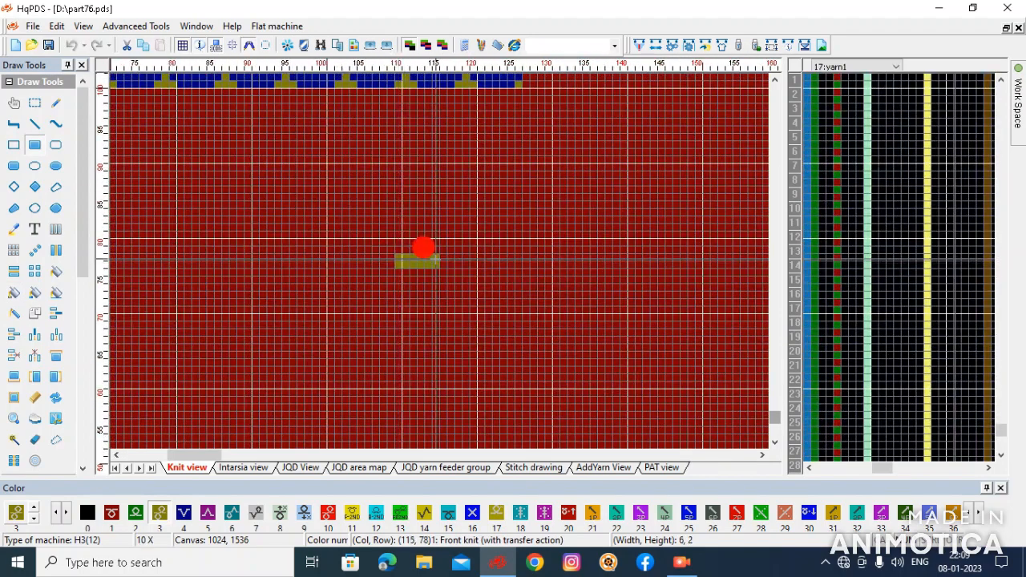
pyautogui.scroll(1, 439, 262)
pyautogui.moveTo(454, 227); pyautogui.dragTo(508, 229)
# Step: Copy the 13 by 9 stitch area around the two bars and clear the original bars from the red body
pyautogui.click(14, 251)
pyautogui.moveTo(399, 276)
pyautogui.mouseDown()
pyautogui.moveTo(489, 248)
pyautogui.moveTo(518, 215)
pyautogui.mouseUp()
pyautogui.rightClick(474, 237)
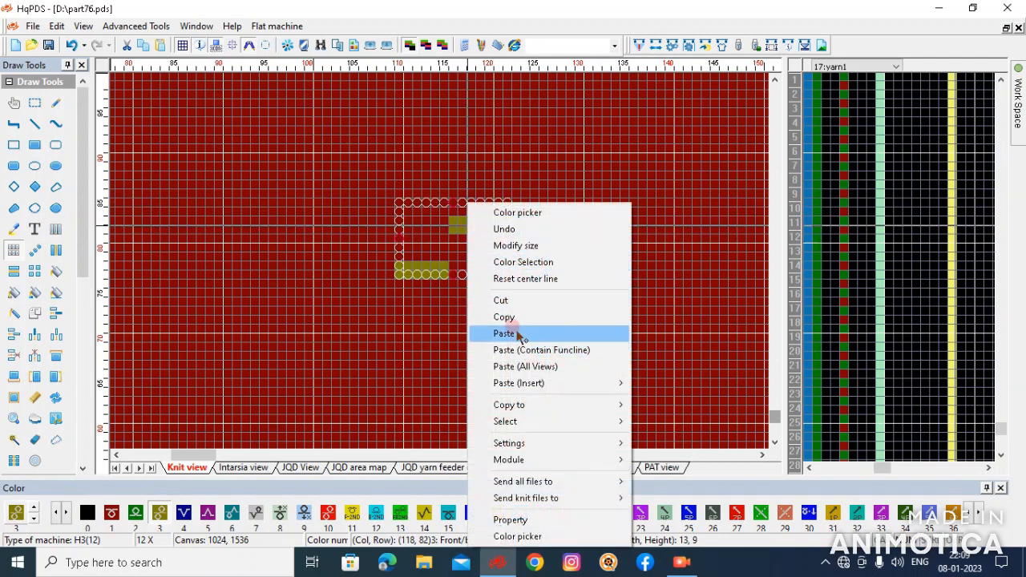
pyautogui.click(521, 317)
pyautogui.moveTo(207, 300); pyautogui.dragTo(316, 373)
pyautogui.rightClick(519, 225)
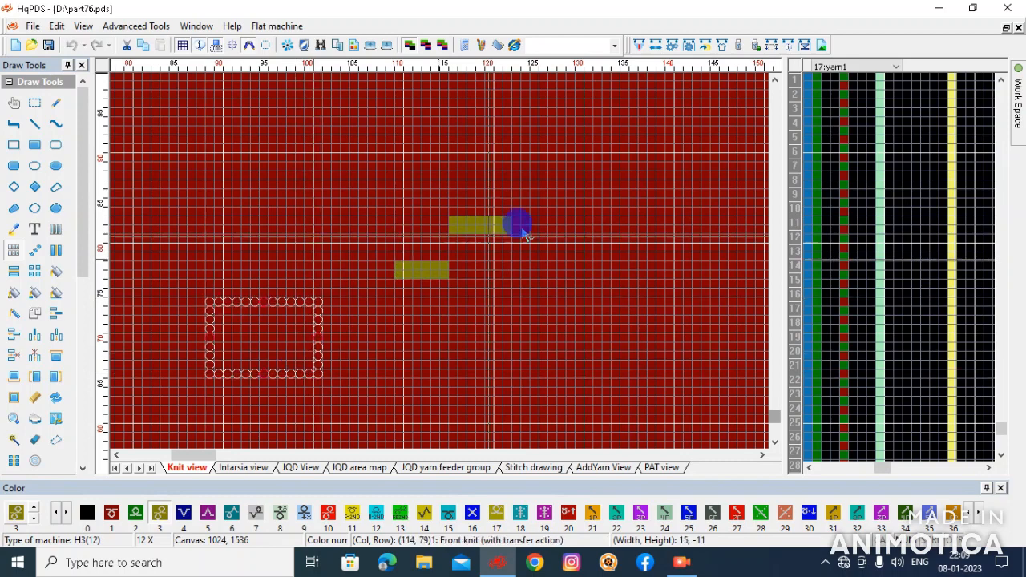
pyautogui.click(601, 178)
pyautogui.click(457, 65)
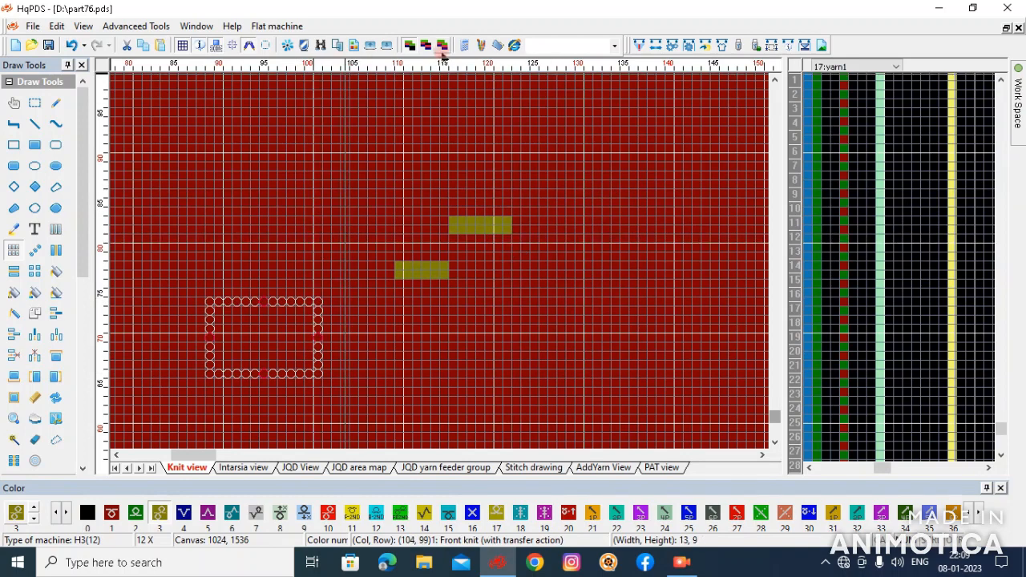
pyautogui.moveTo(269, 335); pyautogui.dragTo(619, 150)
# Step: Select a 9 by 5 stitch area inside the middle blue rectangle and fill the red body with the copied bar motif using Fill Copy
pyautogui.scroll(-2, 539, 182)
pyautogui.moveTo(317, 136); pyautogui.dragTo(352, 153)
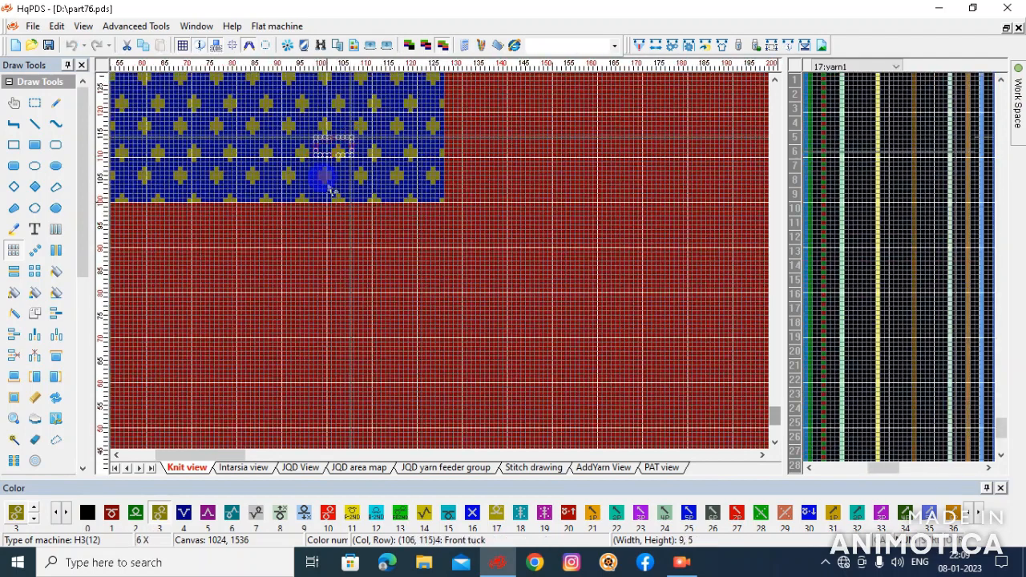
pyautogui.scroll(-1, 370, 241)
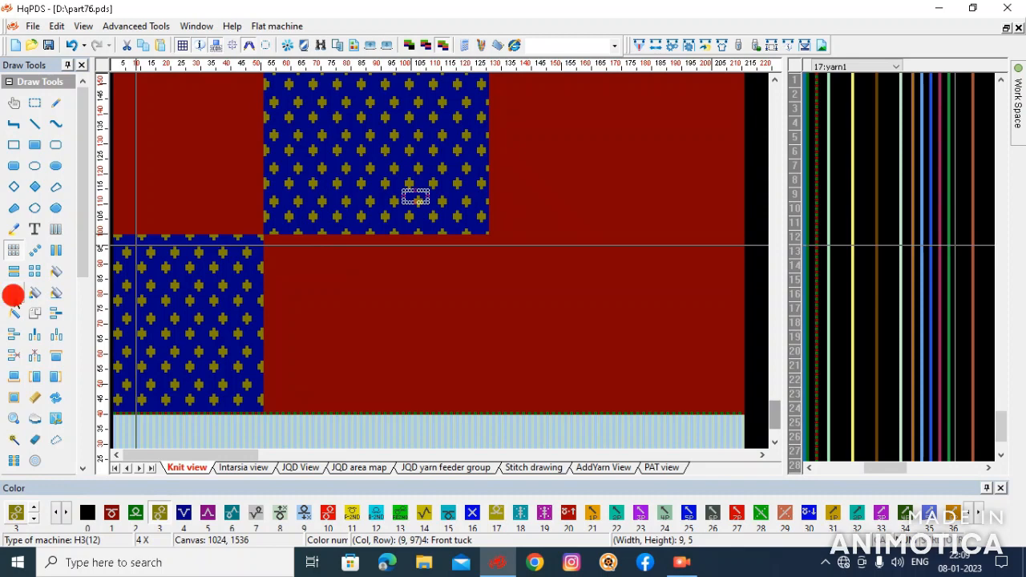
pyautogui.click(13, 295)
pyautogui.scroll(-1, 241, 332)
pyautogui.click(238, 329)
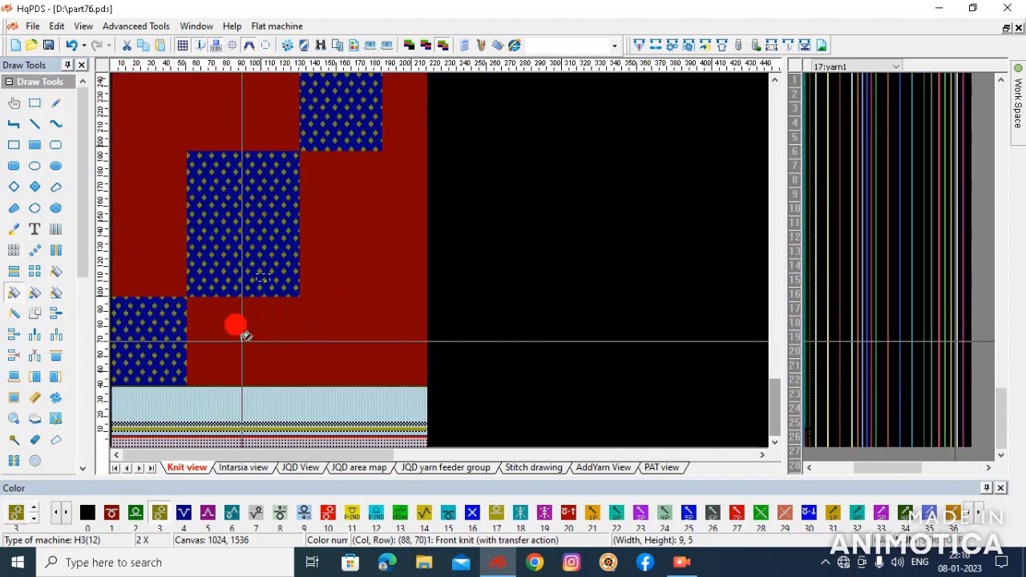
pyautogui.scroll(-1, 195, 316)
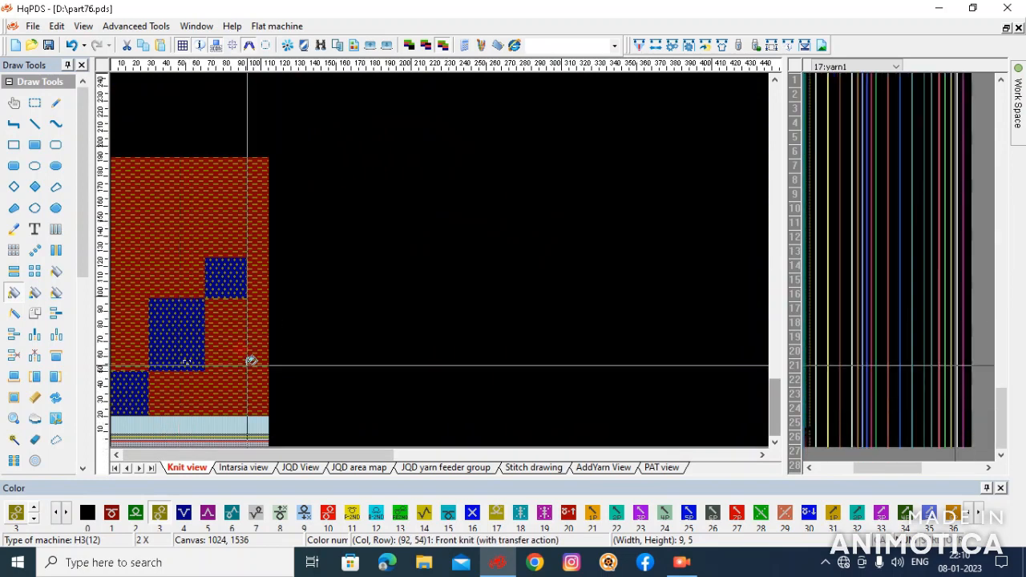
pyautogui.scroll(1, 248, 362)
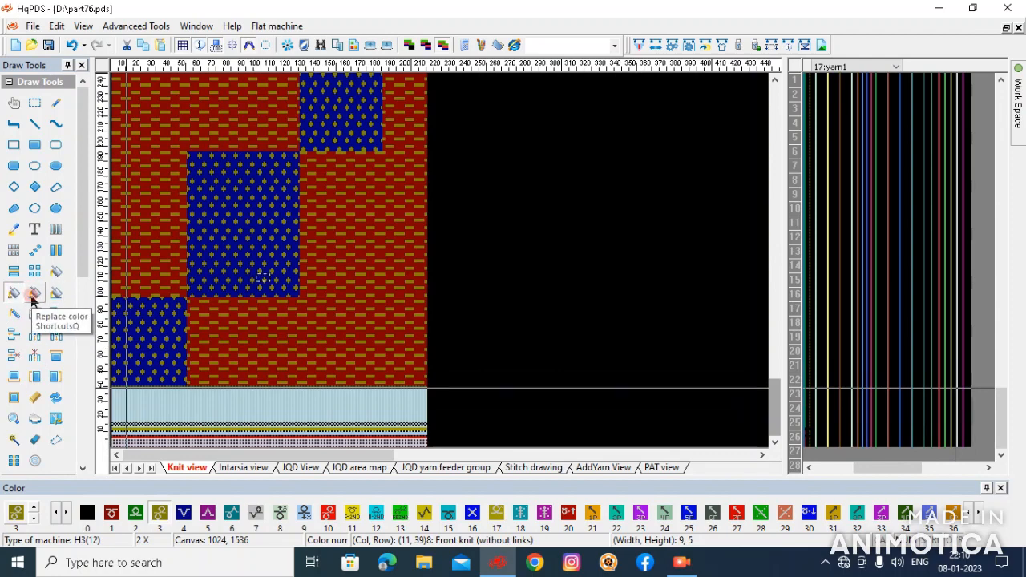
# Step: Replace color 3 with color 5, Back tuck, within the 50 by 59 stitch area of the lowest blue rectangle
pyautogui.scroll(2, 137, 270)
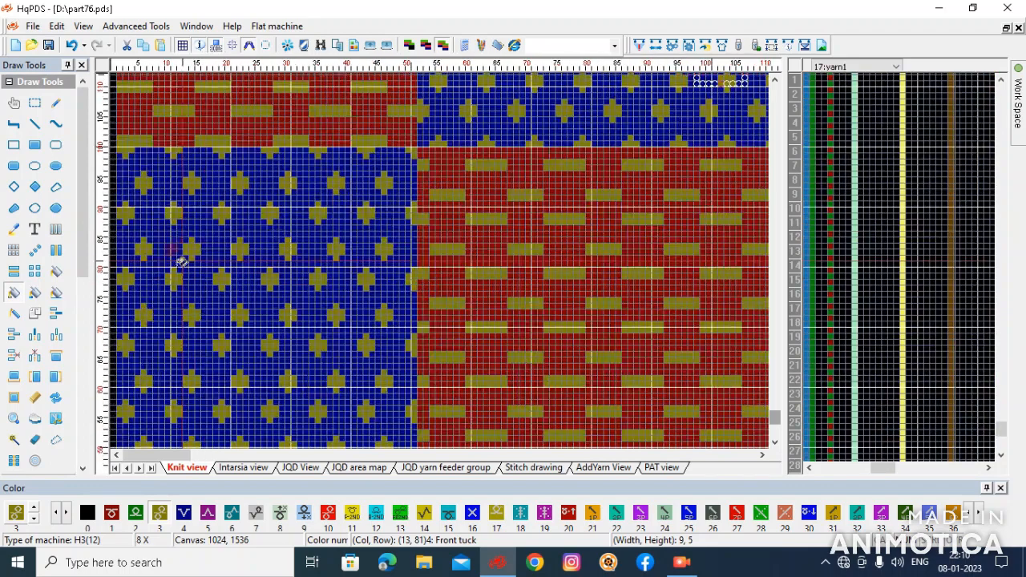
pyautogui.scroll(2, 206, 292)
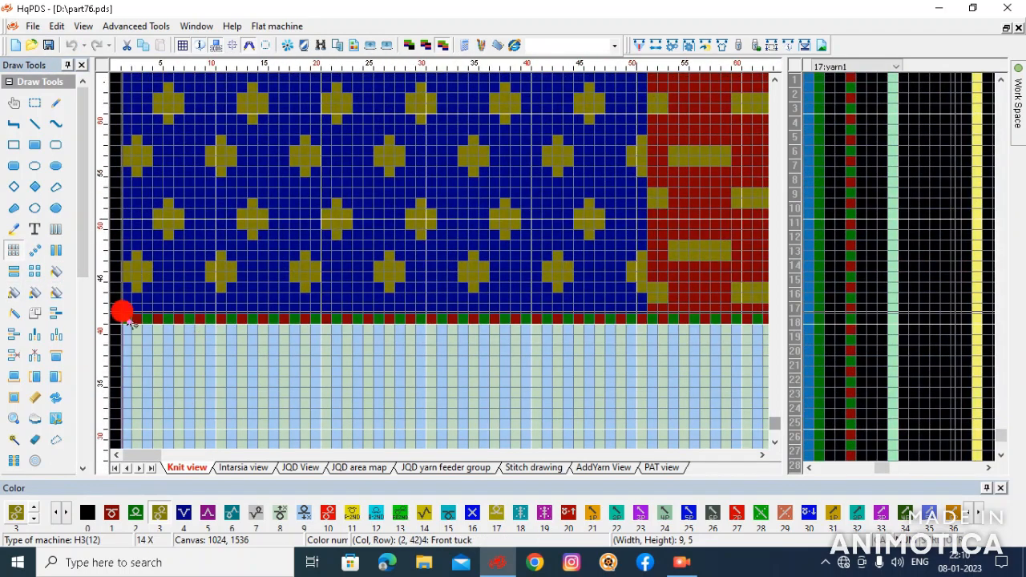
pyautogui.click(124, 313)
pyautogui.scroll(-4, 413, 265)
pyautogui.scroll(1, 408, 255)
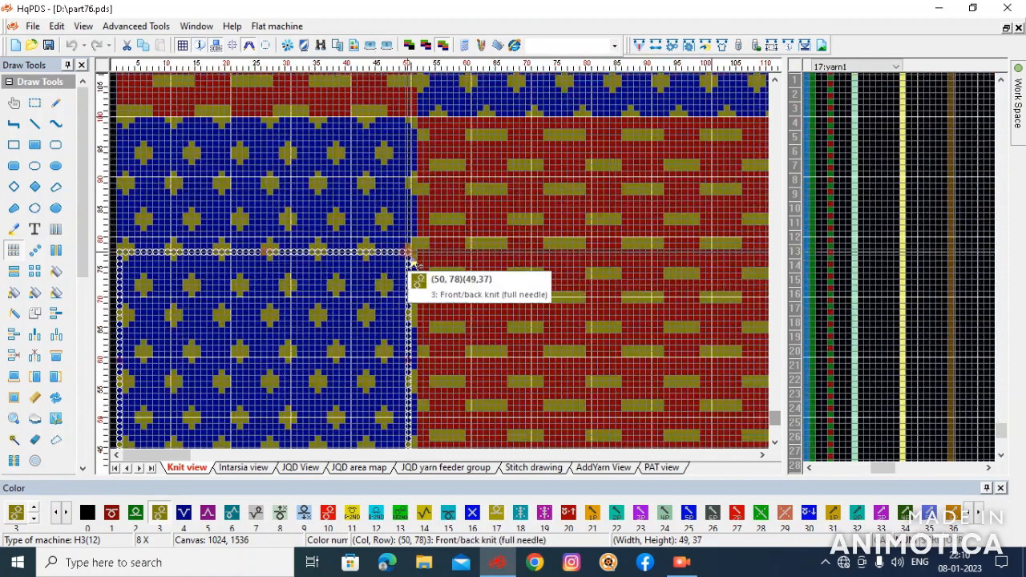
pyautogui.moveTo(417, 130); pyautogui.dragTo(412, 121)
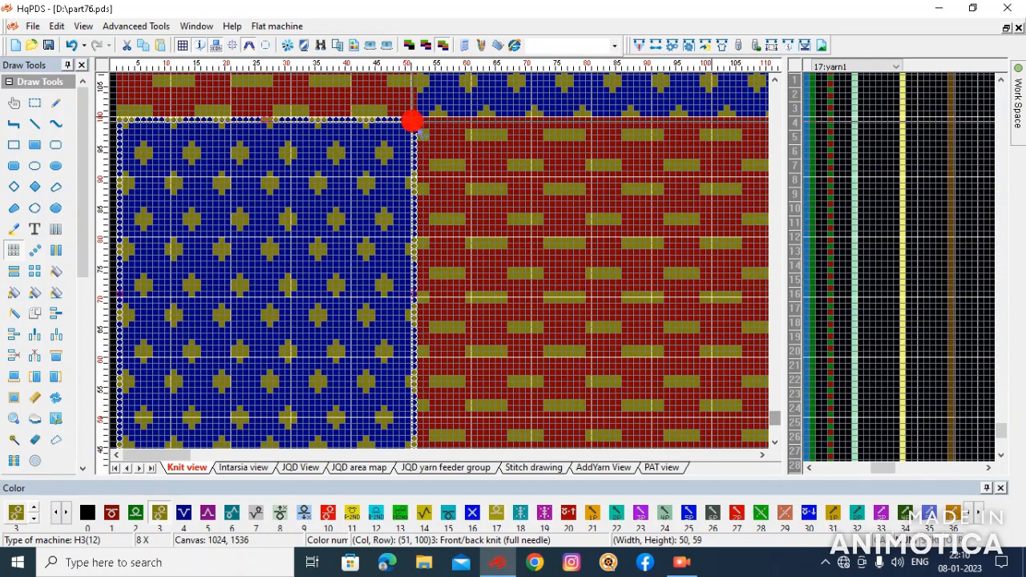
pyautogui.click(193, 222)
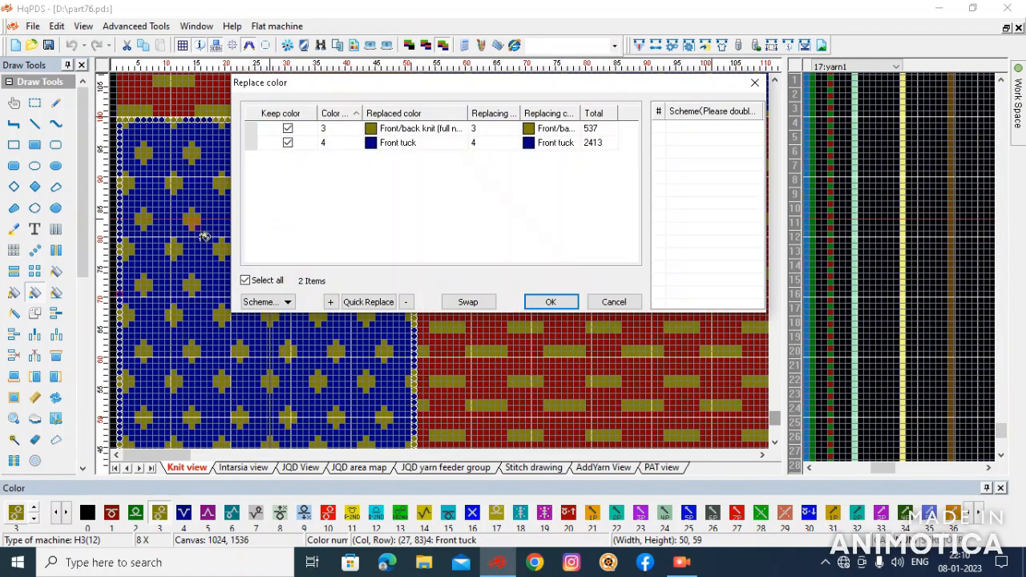
pyautogui.click(336, 144)
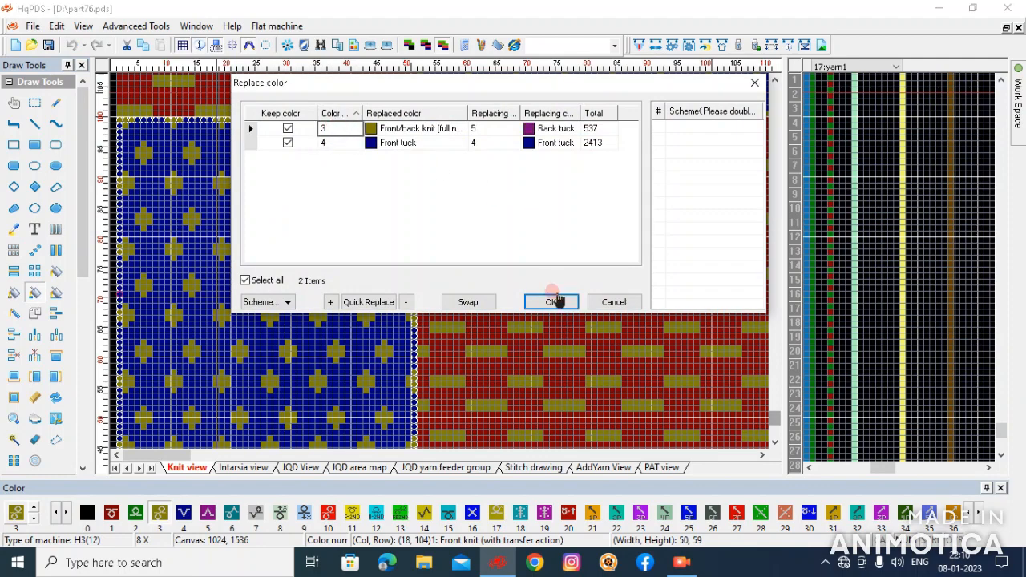
pyautogui.click(551, 301)
pyautogui.scroll(-1, 224, 256)
# Step: Select the entire patterned body above the rib, 210 by 344 stitches
pyautogui.click(32, 257)
pyautogui.click(163, 188)
pyautogui.moveTo(174, 153); pyautogui.dragTo(211, 138)
pyautogui.scroll(1, 133, 360)
pyautogui.scroll(1, 153, 271)
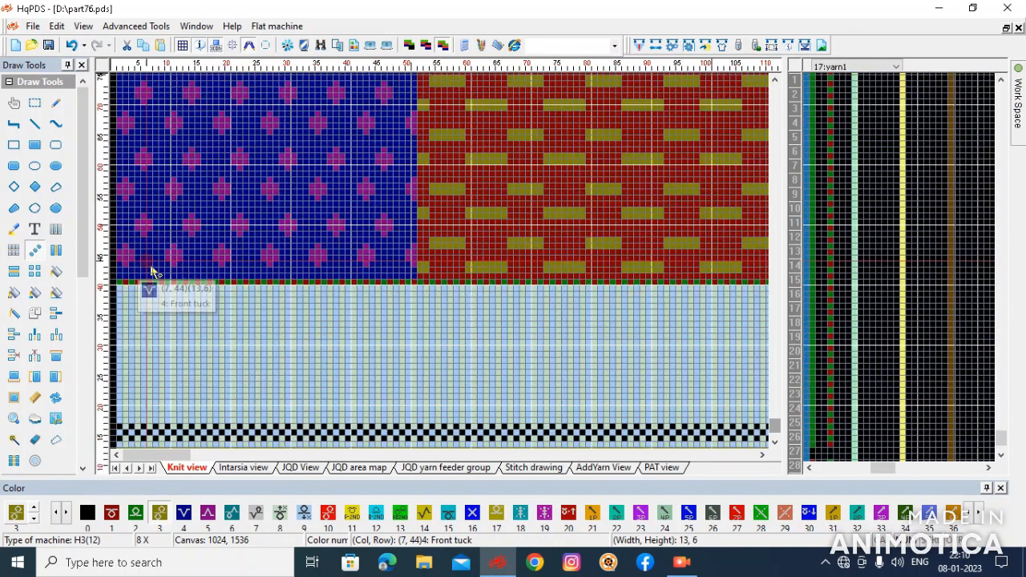
pyautogui.moveTo(119, 277); pyautogui.dragTo(479, 101)
pyautogui.scroll(-2, 417, 271)
pyautogui.scroll(-3, 417, 272)
pyautogui.scroll(2, 255, 272)
pyautogui.scroll(1, 469, 75)
pyautogui.scroll(1, 484, 166)
pyautogui.scroll(-2, 479, 100)
pyautogui.moveTo(443, 271); pyautogui.dragTo(597, 407)
pyautogui.scroll(2, 423, 133)
pyautogui.scroll(2, 443, 271)
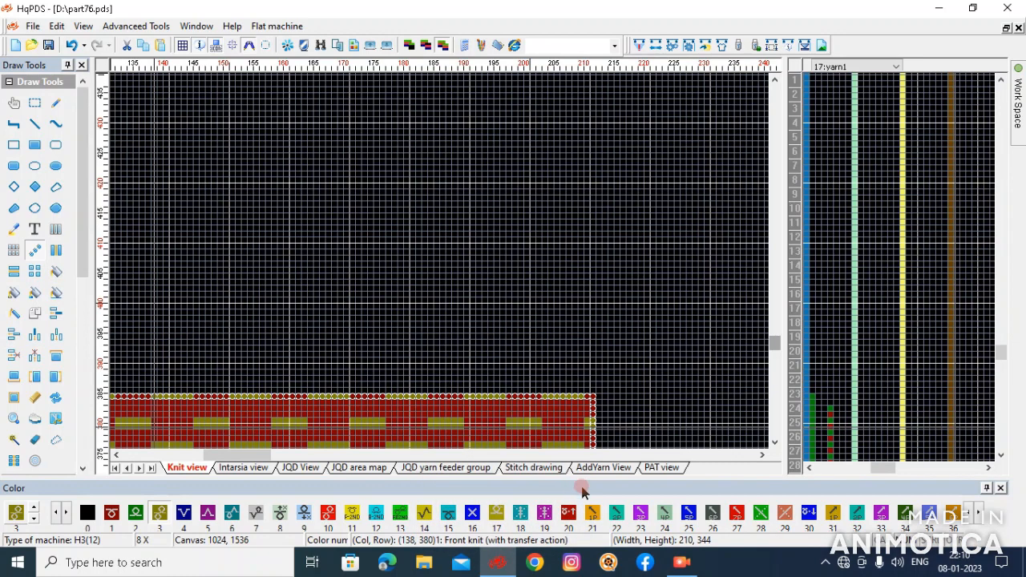
# Step: Replace color 3 with color 5, Back tuck, throughout the selected body
pyautogui.click(34, 296)
pyautogui.scroll(-4, 443, 254)
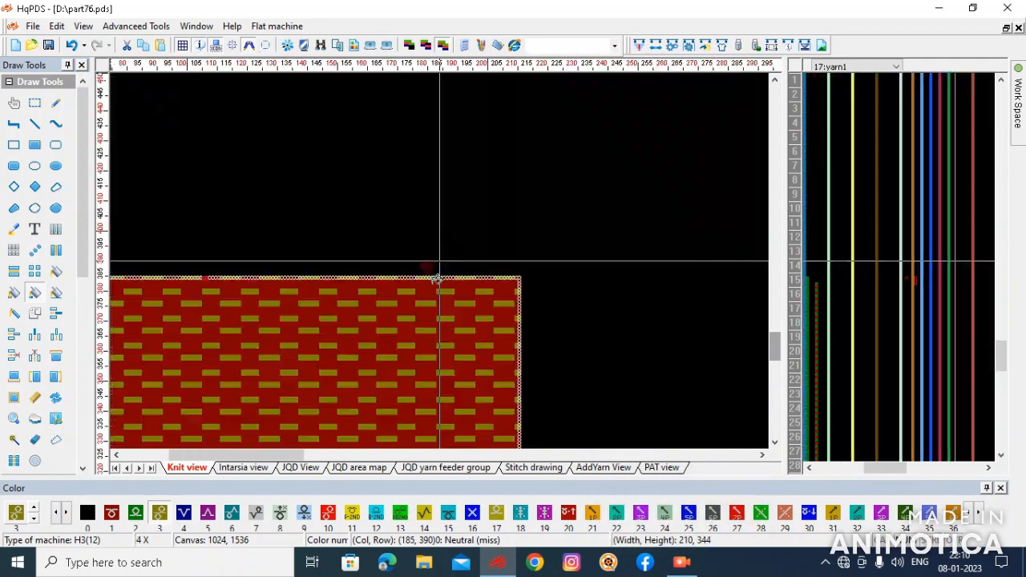
pyautogui.scroll(2, 348, 433)
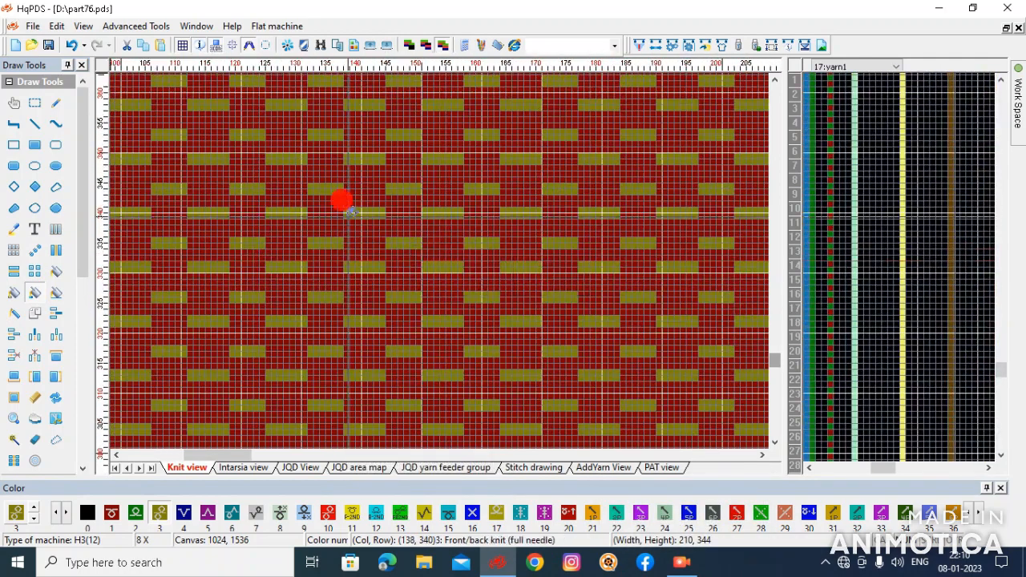
pyautogui.click(343, 202)
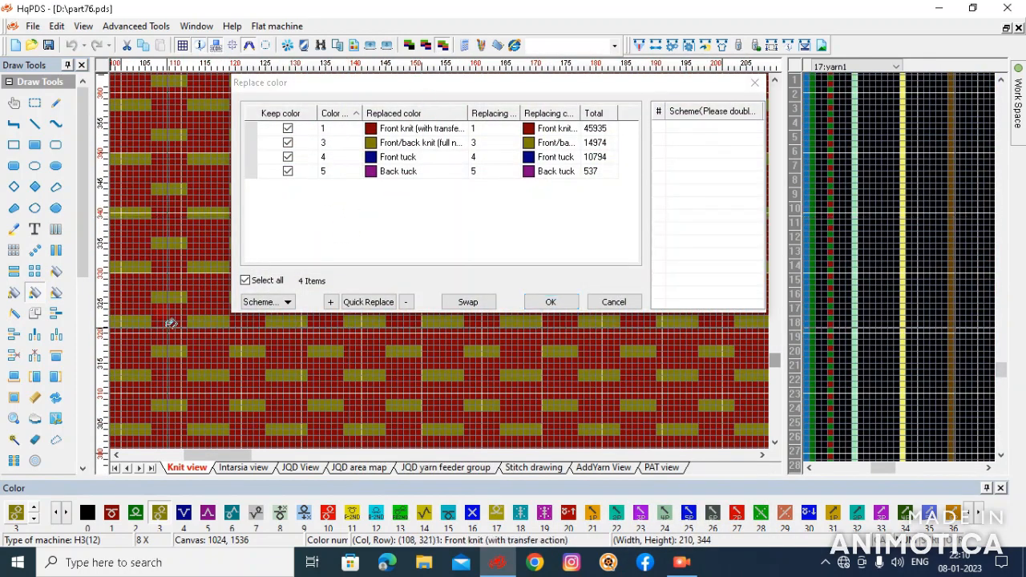
pyautogui.scroll(-2, 172, 323)
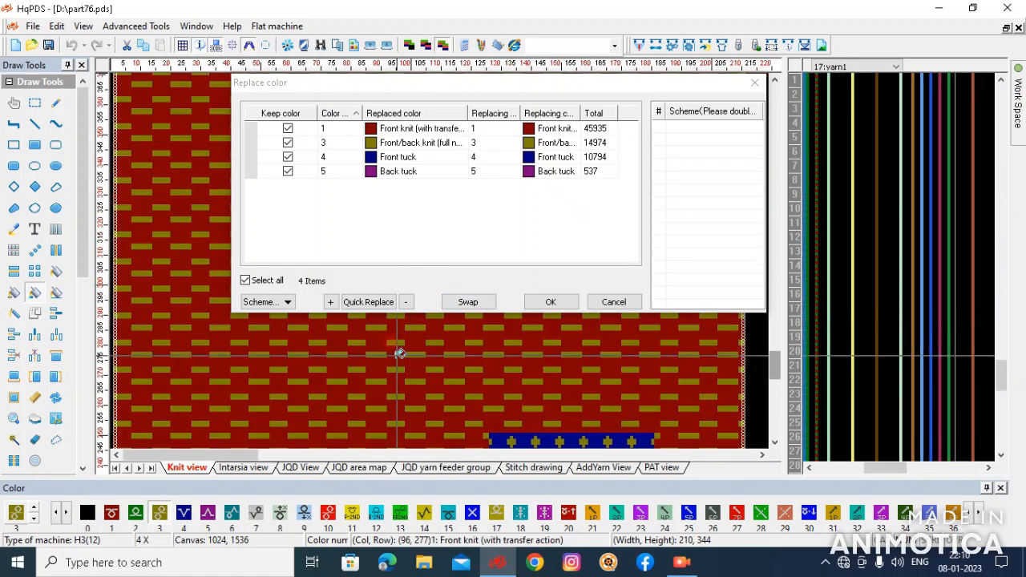
pyautogui.scroll(1, 437, 249)
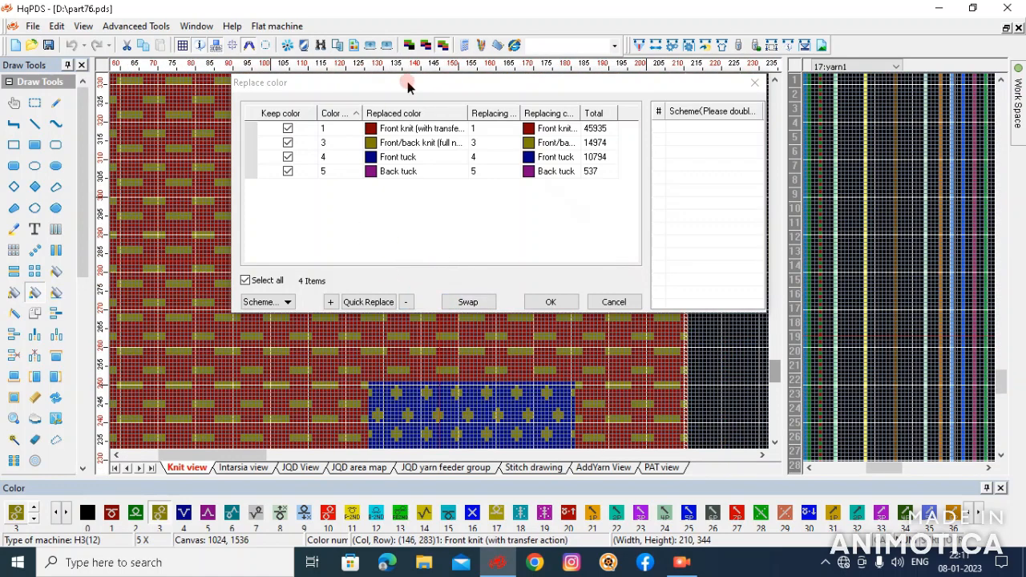
pyautogui.moveTo(404, 80); pyautogui.dragTo(639, 113)
pyautogui.scroll(-4, 327, 254)
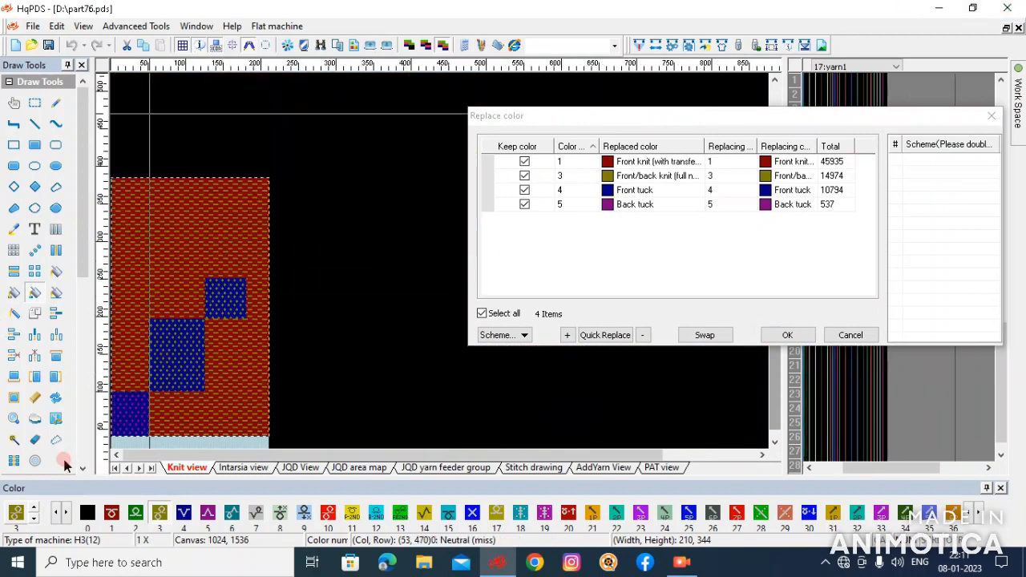
pyautogui.click(579, 203)
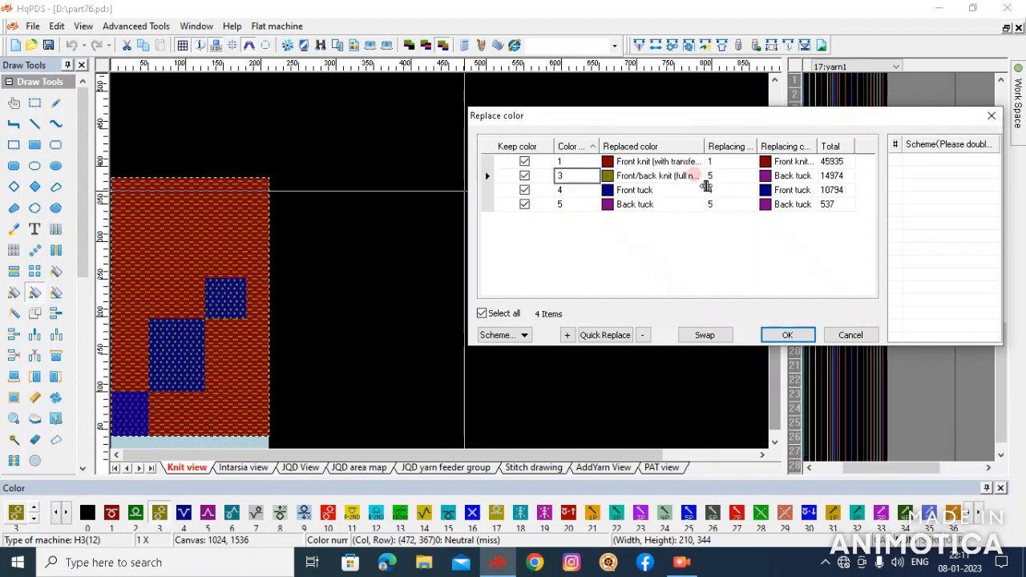
pyautogui.click(788, 337)
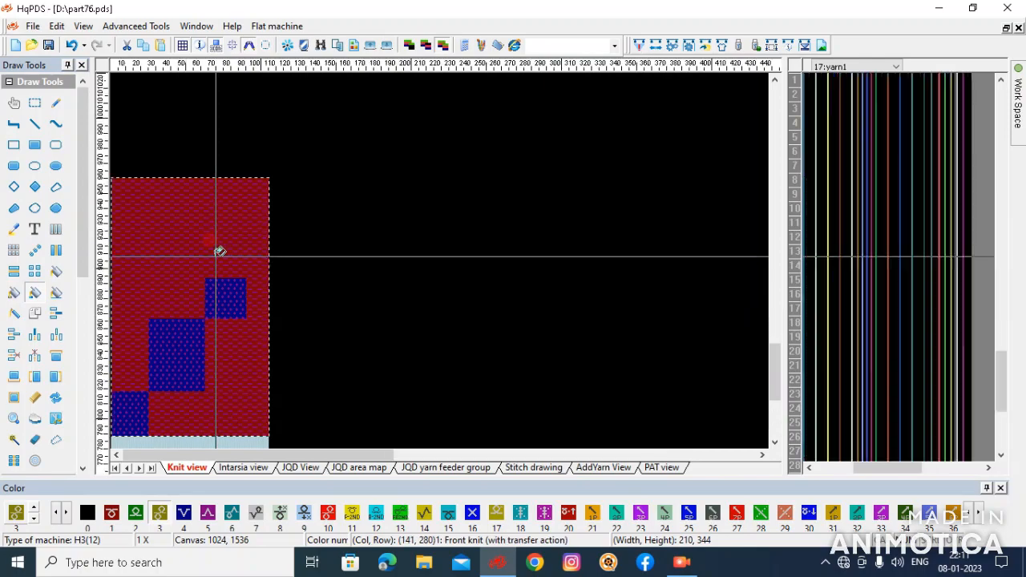
pyautogui.scroll(5, 428, 252)
pyautogui.scroll(2, 444, 256)
pyautogui.scroll(-2, 443, 256)
pyautogui.scroll(-5, 307, 256)
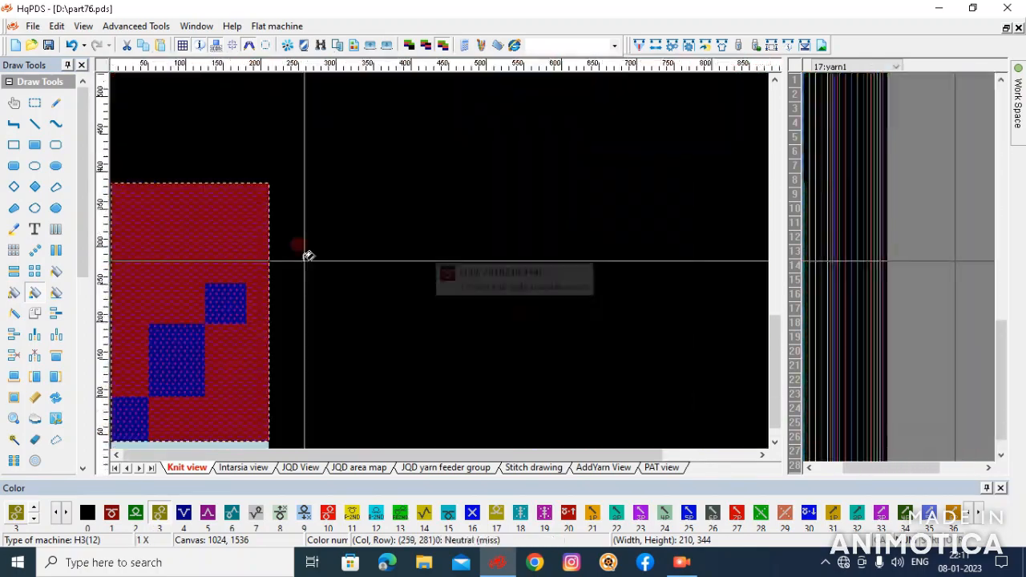
# Step: Replace color 4, Front tuck, with color 3, Front/back knit (full needle), throughout the selected body
pyautogui.click(214, 307)
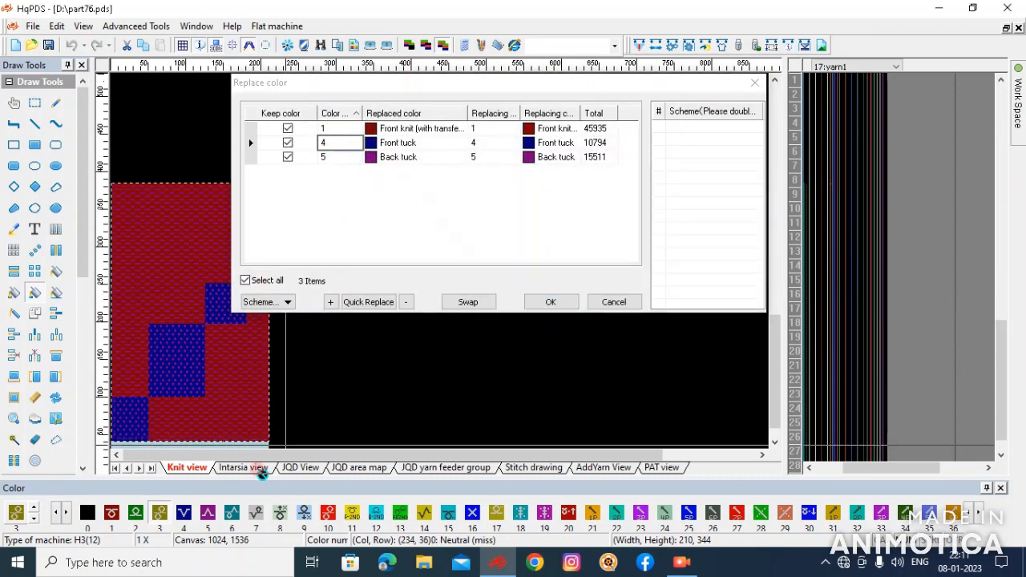
pyautogui.click(162, 515)
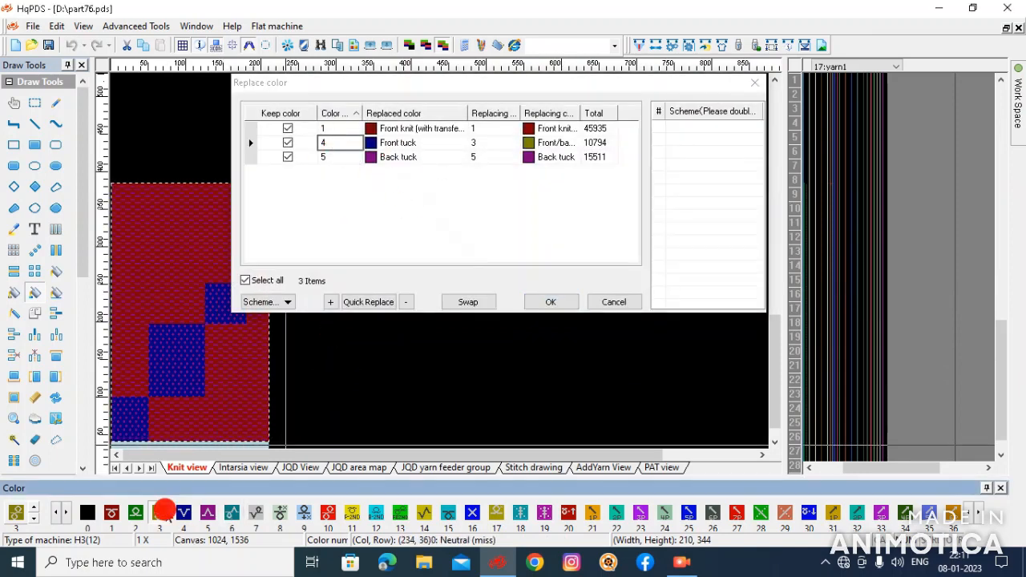
pyautogui.click(552, 300)
pyautogui.scroll(2, 158, 422)
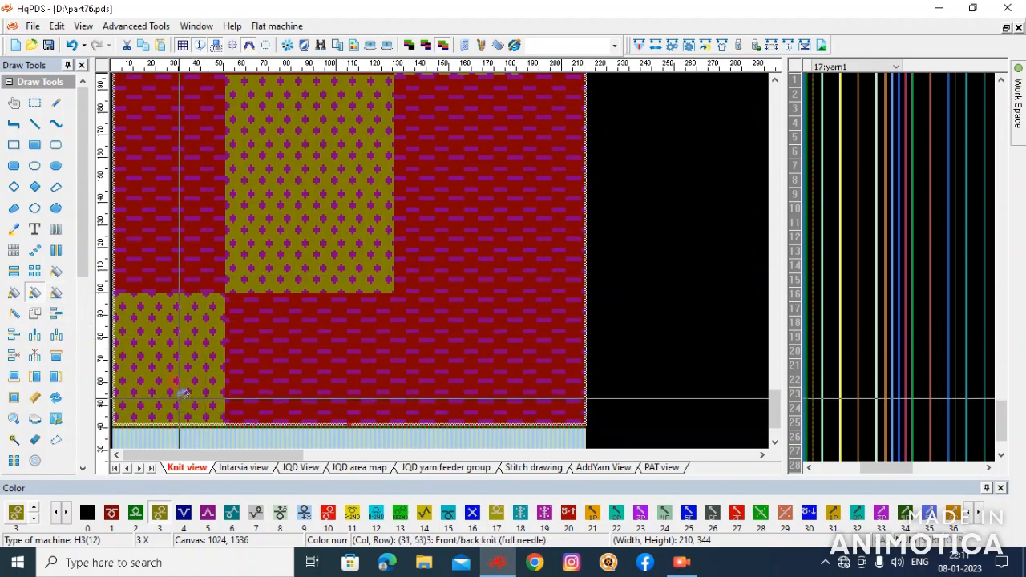
pyautogui.scroll(3, 184, 397)
pyautogui.scroll(3, 265, 254)
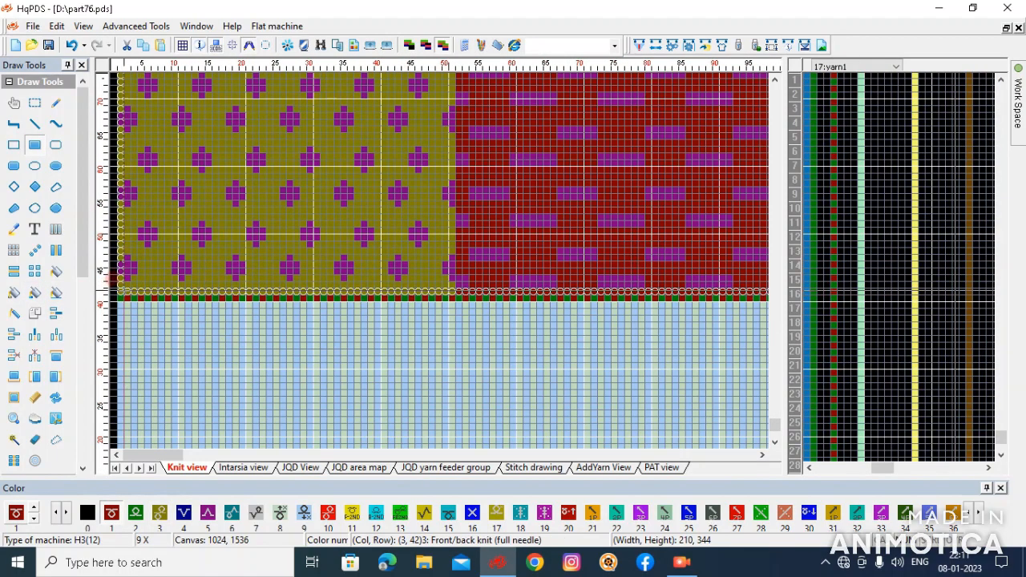
# Step: Draw a filled rectangle in color 1, Front knit (with transfer action), over the entire patterned body, 210 by 344 stitches
pyautogui.scroll(-4, 360, 259)
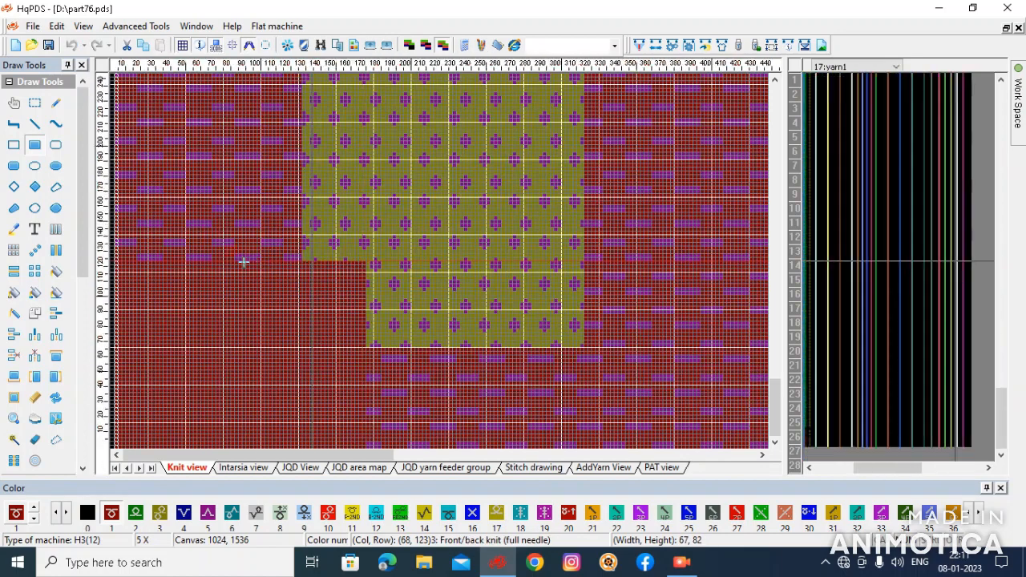
pyautogui.scroll(-4, 243, 262)
pyautogui.moveTo(244, 262); pyautogui.dragTo(680, 226)
pyautogui.scroll(2, 268, 175)
pyautogui.scroll(3, 564, 335)
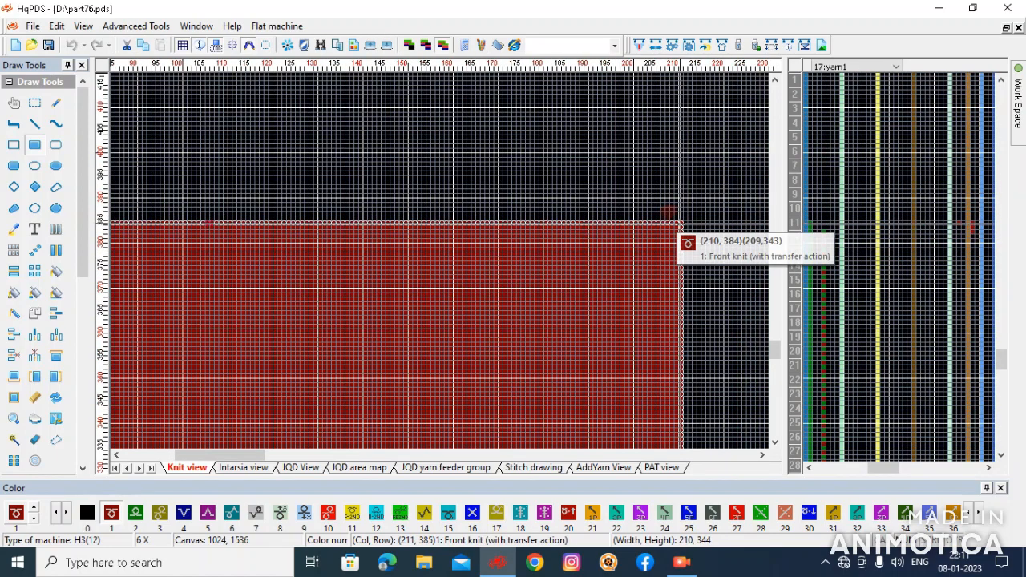
pyautogui.click(680, 223)
pyautogui.scroll(-2, 440, 262)
pyautogui.scroll(-3, 440, 261)
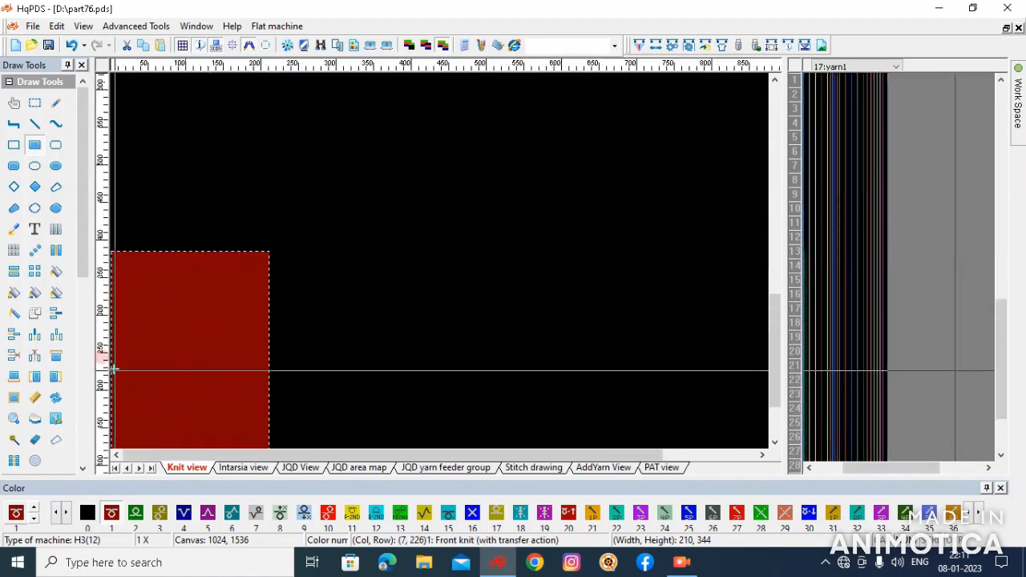
# Step: Set the Fill row tool to Row, with filling of the whole row and By color enabled
pyautogui.scroll(1, 115, 369)
pyautogui.scroll(-2, 67, 301)
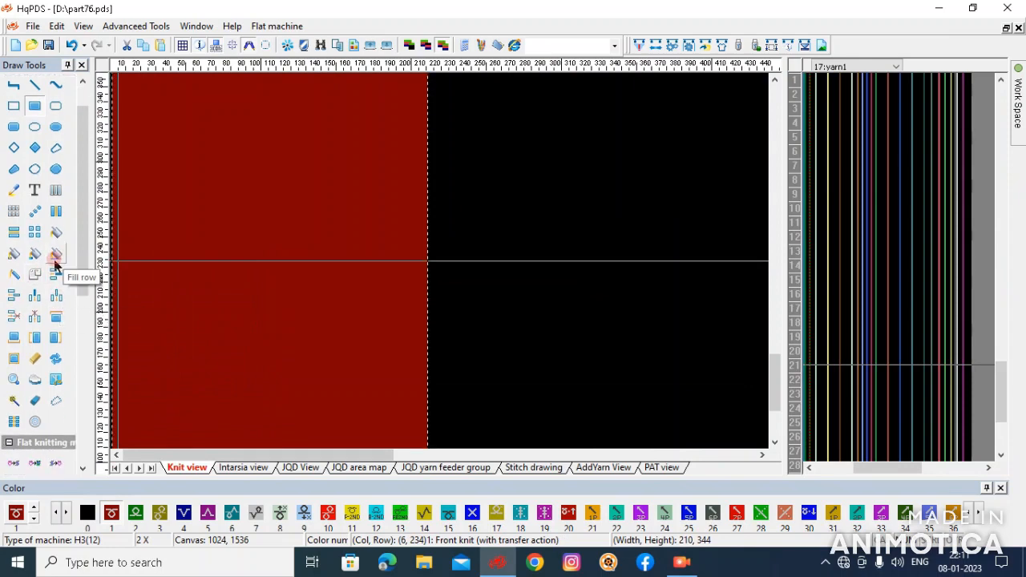
pyautogui.click(53, 255)
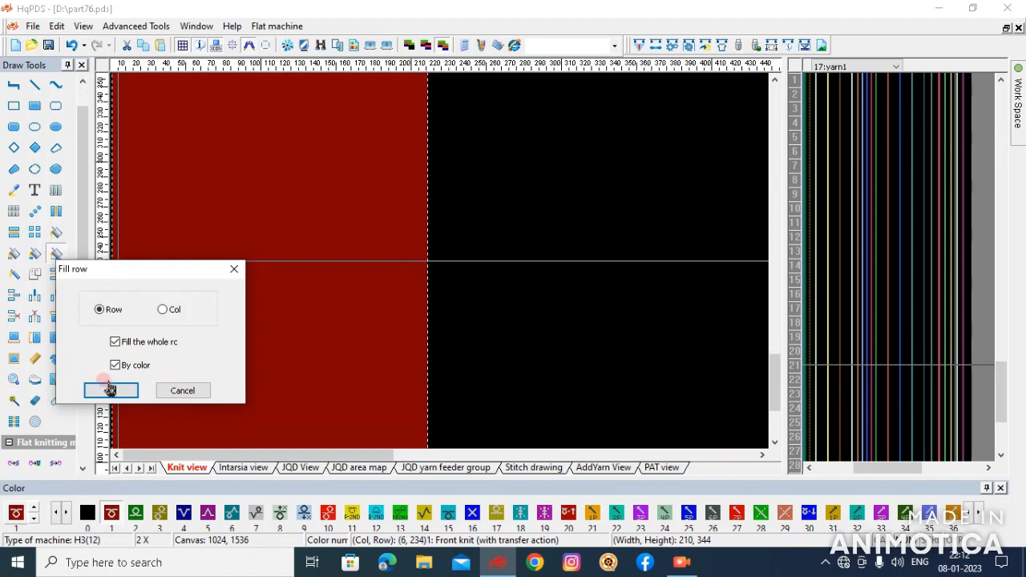
pyautogui.click(109, 390)
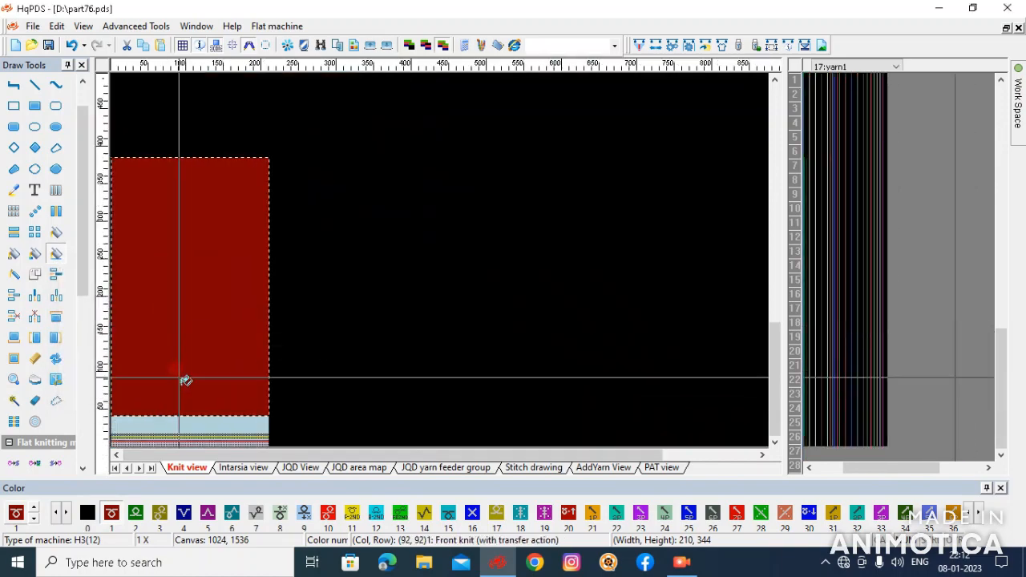
pyautogui.scroll(5, 260, 331)
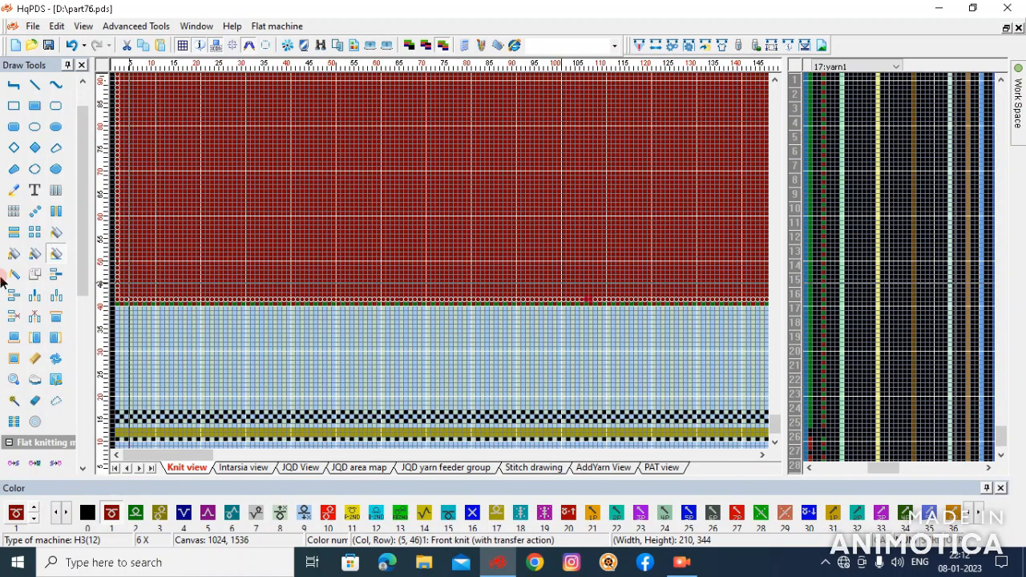
# Step: Select an area of 111 by 7 stitches in the red body just above the rib
pyautogui.click(13, 210)
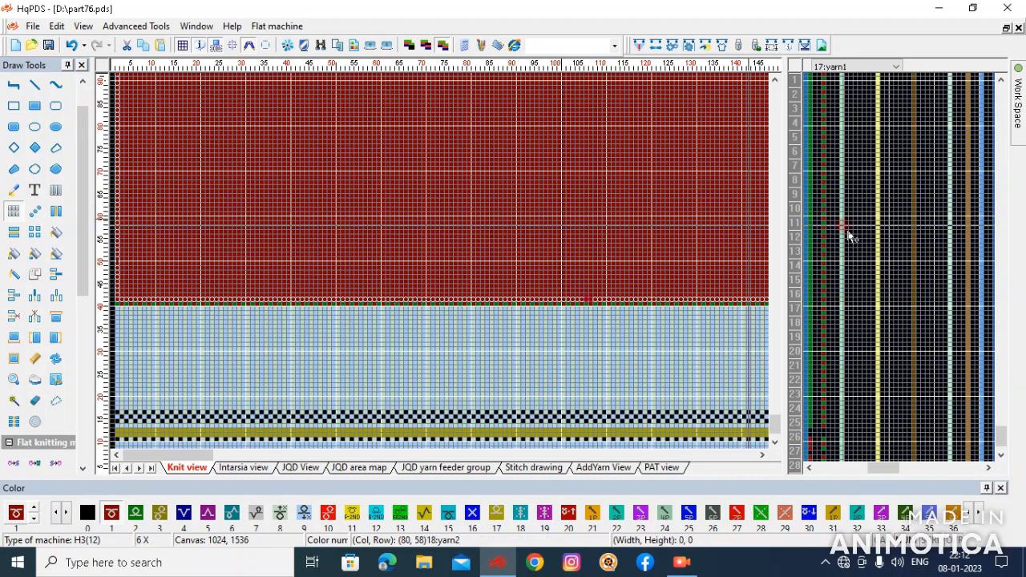
pyautogui.moveTo(235, 362); pyautogui.dragTo(370, 365)
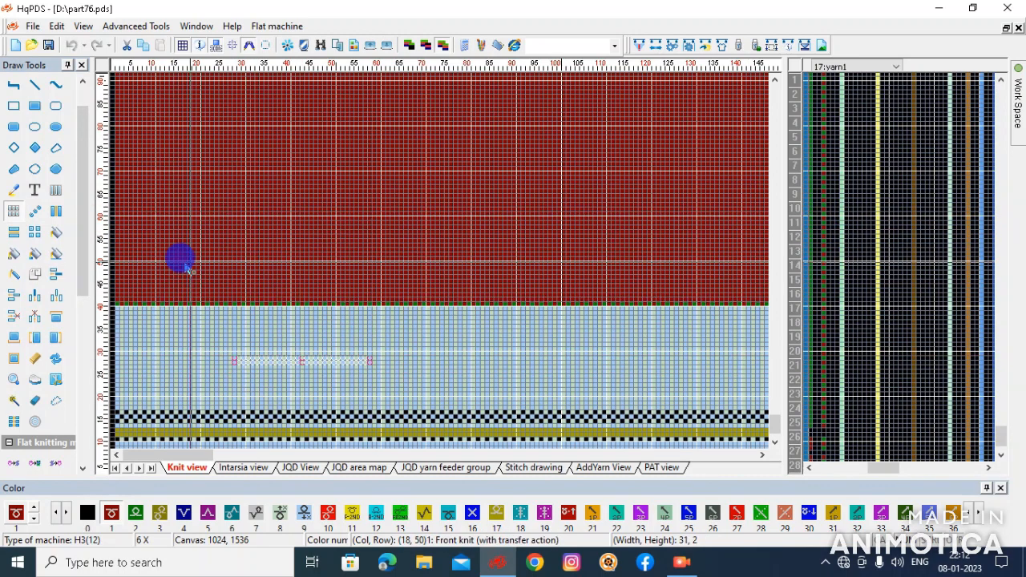
pyautogui.moveTo(174, 242); pyautogui.dragTo(674, 271)
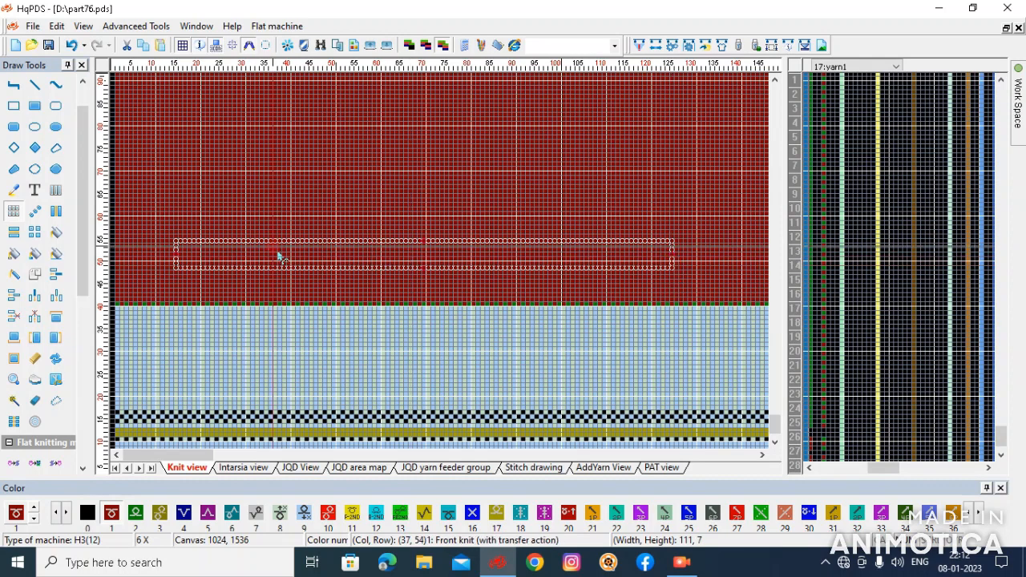
pyautogui.scroll(3, 329, 273)
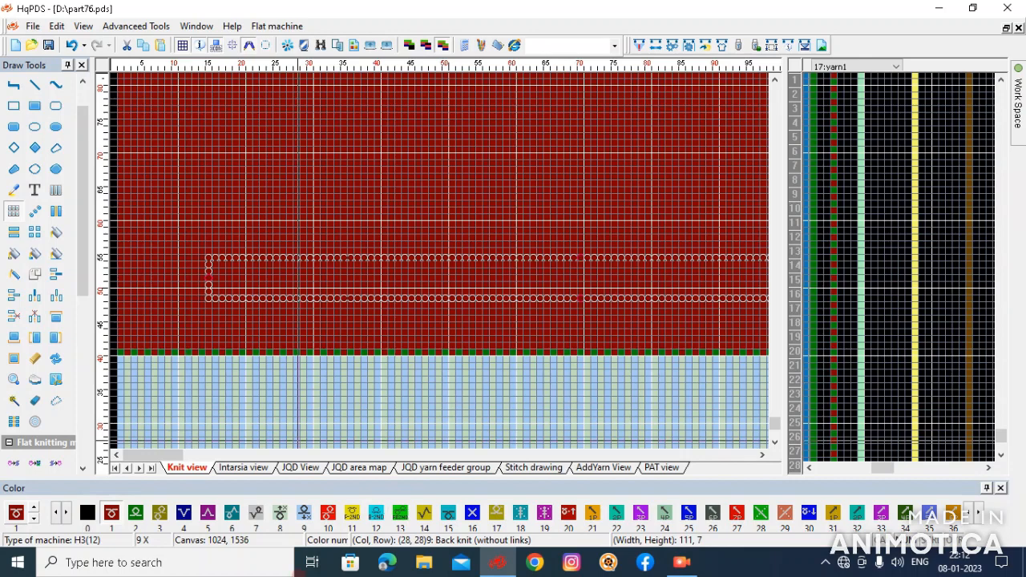
# Step: Fill rows 59, 61, 63, 65, 67, 70 and 74 of the red body with color 4, Front tuck, using Fill row
pyautogui.click(183, 514)
pyautogui.scroll(1, 355, 271)
pyautogui.scroll(1, 265, 244)
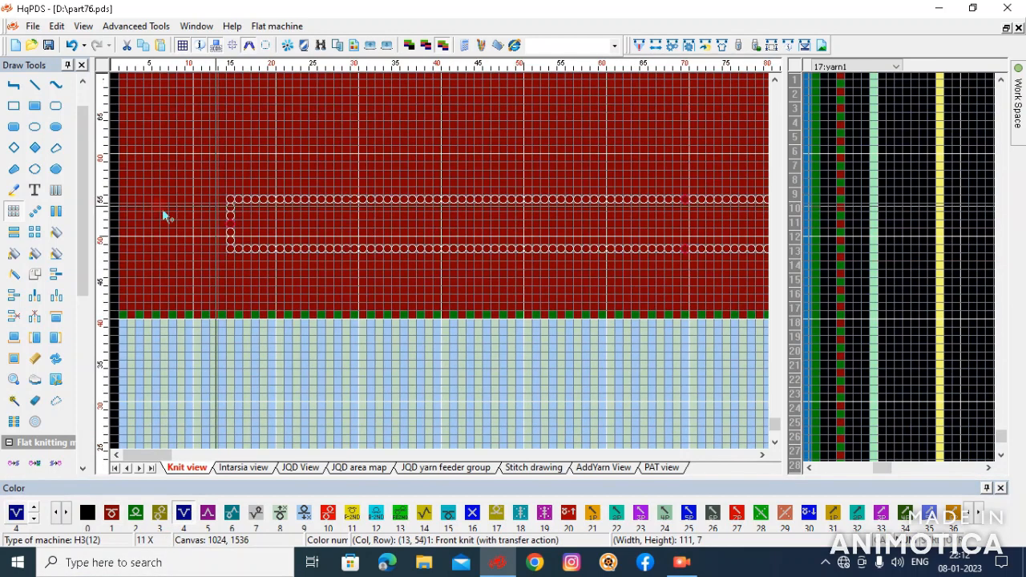
pyautogui.click(56, 253)
pyautogui.click(229, 154)
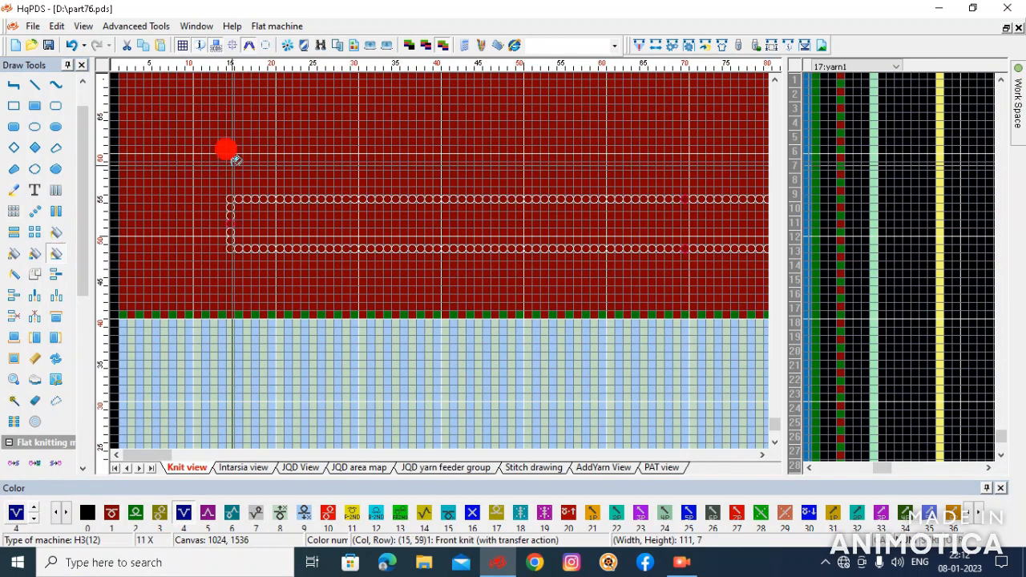
pyautogui.scroll(2, 367, 250)
pyautogui.click(371, 255)
pyautogui.click(374, 231)
pyautogui.click(376, 207)
pyautogui.click(381, 182)
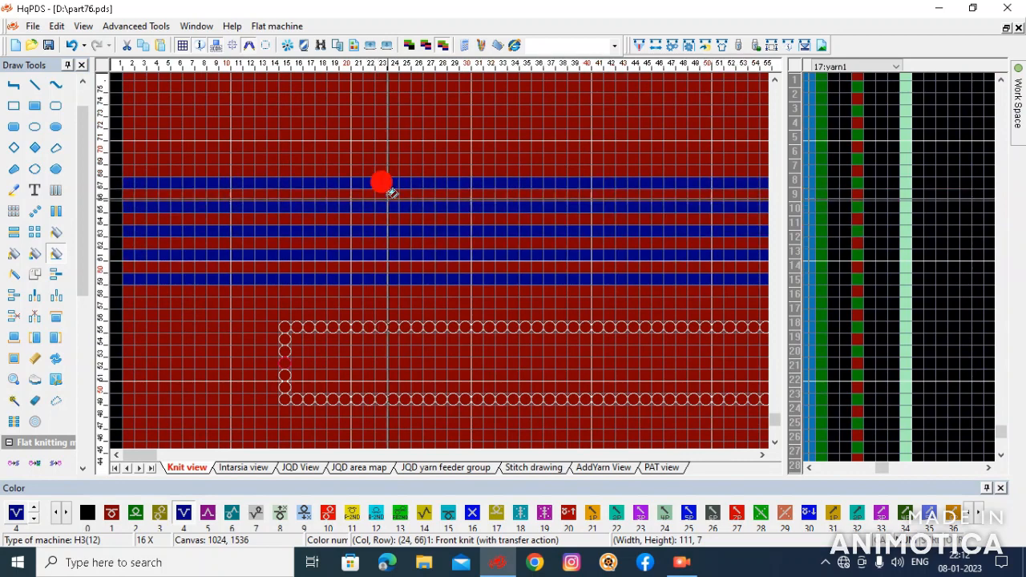
pyautogui.click(376, 145)
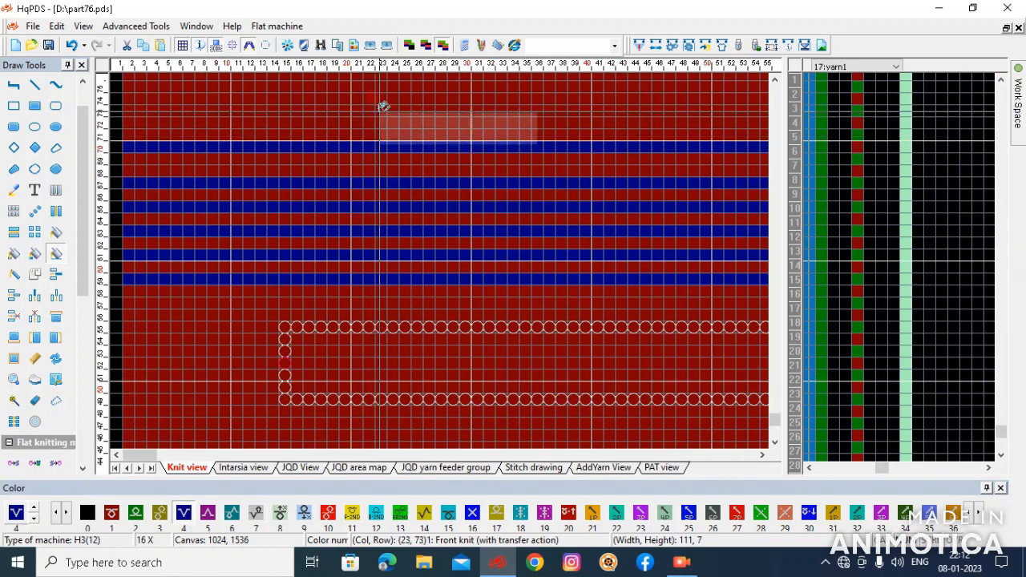
pyautogui.click(378, 99)
pyautogui.scroll(-1, 398, 168)
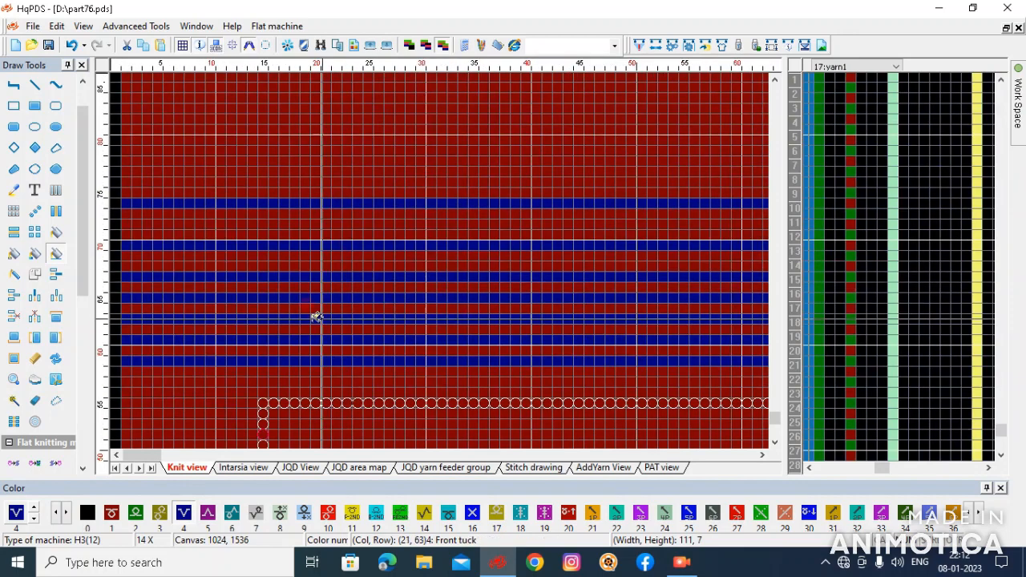
# Step: Switch the Fill row tool to Col, with whole-line filling and By color enabled
pyautogui.click(242, 313)
pyautogui.click(55, 255)
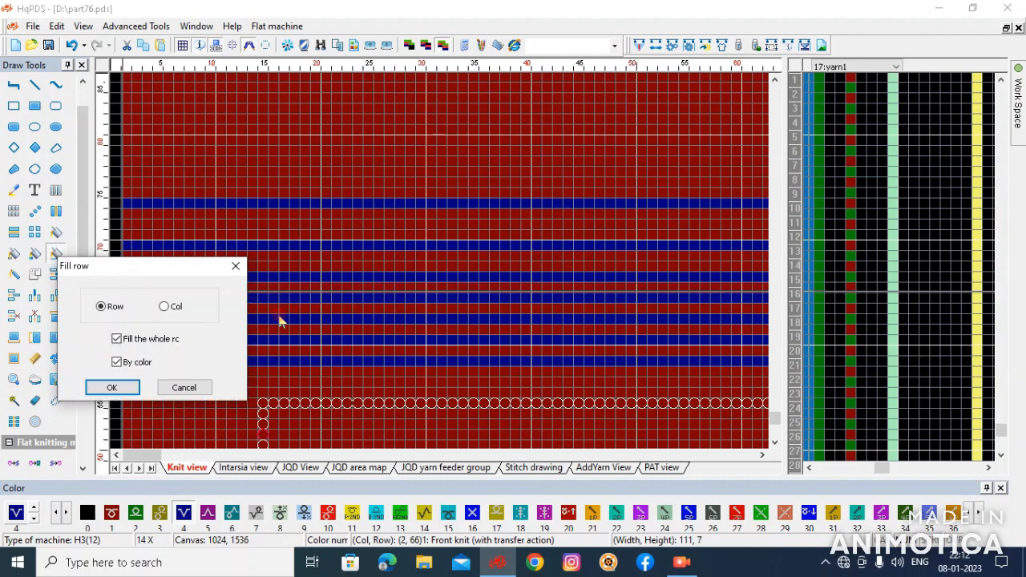
pyautogui.click(122, 393)
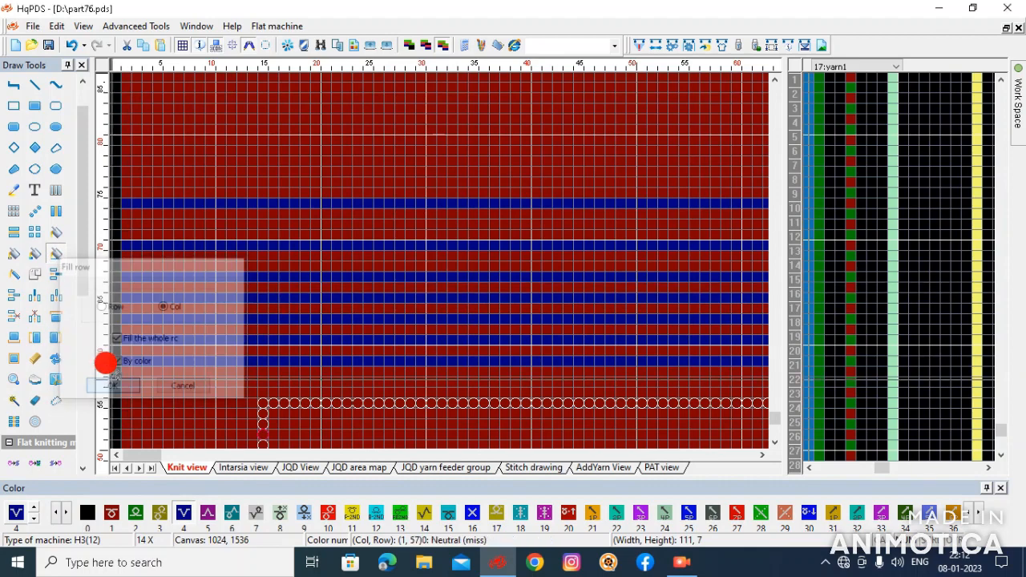
# Step: Cover the blue rows with plain color 1 stitches across the body
pyautogui.scroll(-2, 321, 257)
pyautogui.click(17, 212)
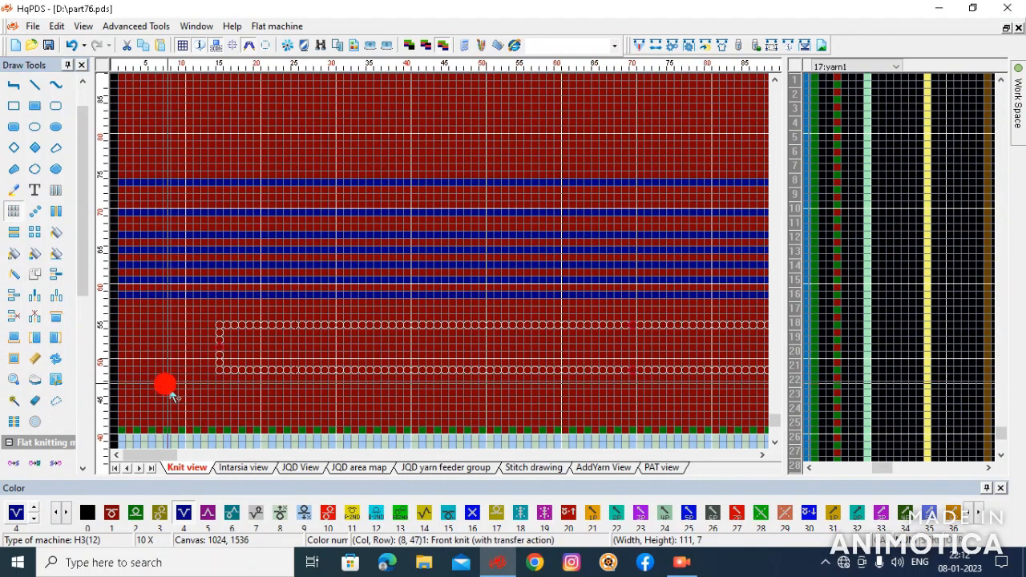
pyautogui.moveTo(115, 343); pyautogui.dragTo(191, 356)
pyautogui.rightClick(127, 403)
pyautogui.moveTo(123, 400); pyautogui.dragTo(679, 202)
pyautogui.scroll(-5, 676, 237)
pyautogui.scroll(2, 555, 279)
pyautogui.scroll(3, 446, 272)
# Step: Select a 20 by 10 stitch area in the rib below the red body
pyautogui.moveTo(237, 208); pyautogui.dragTo(204, 227)
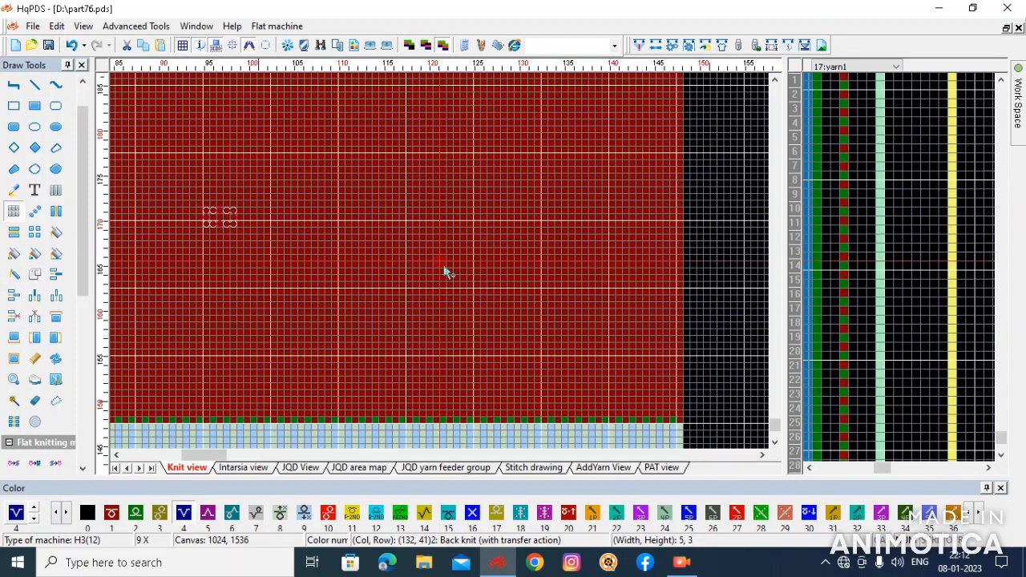
pyautogui.scroll(3, 367, 255)
pyautogui.moveTo(368, 255); pyautogui.dragTo(381, 146)
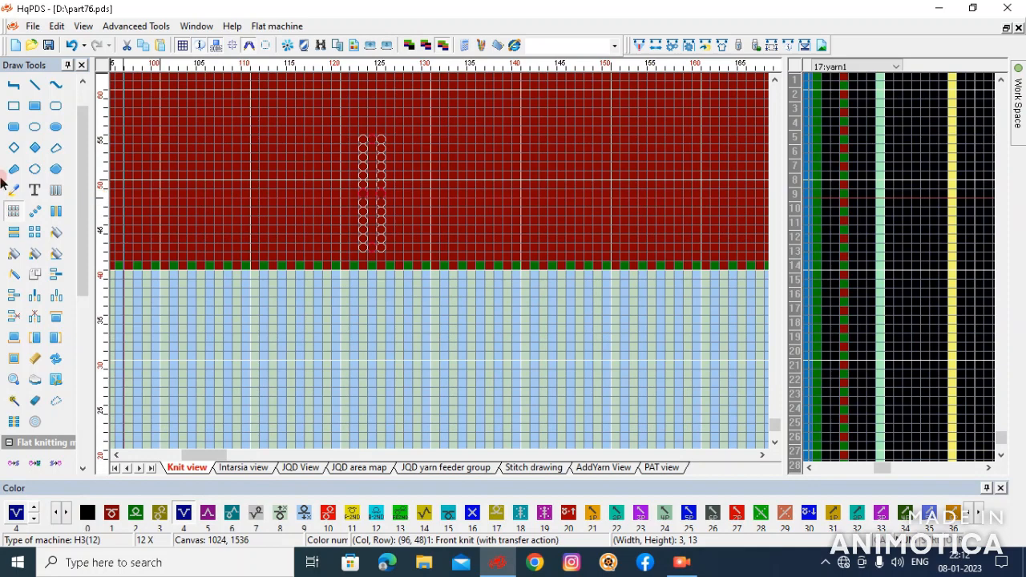
pyautogui.moveTo(236, 410); pyautogui.dragTo(408, 329)
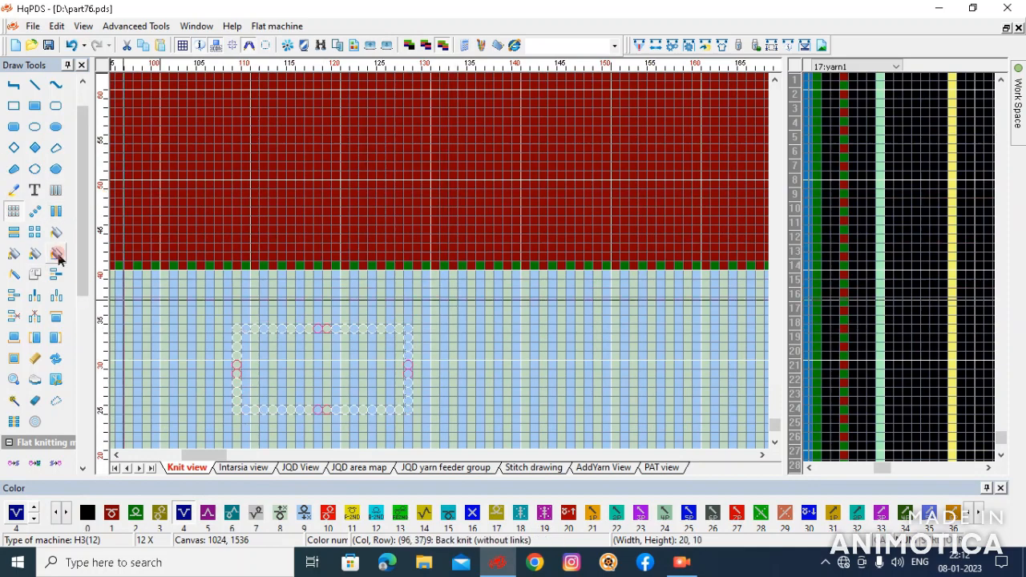
# Step: Fill columns 129, 131, 134, 138, 140 and 150 of the red body with color 4, Front tuck
pyautogui.click(58, 255)
pyautogui.click(418, 252)
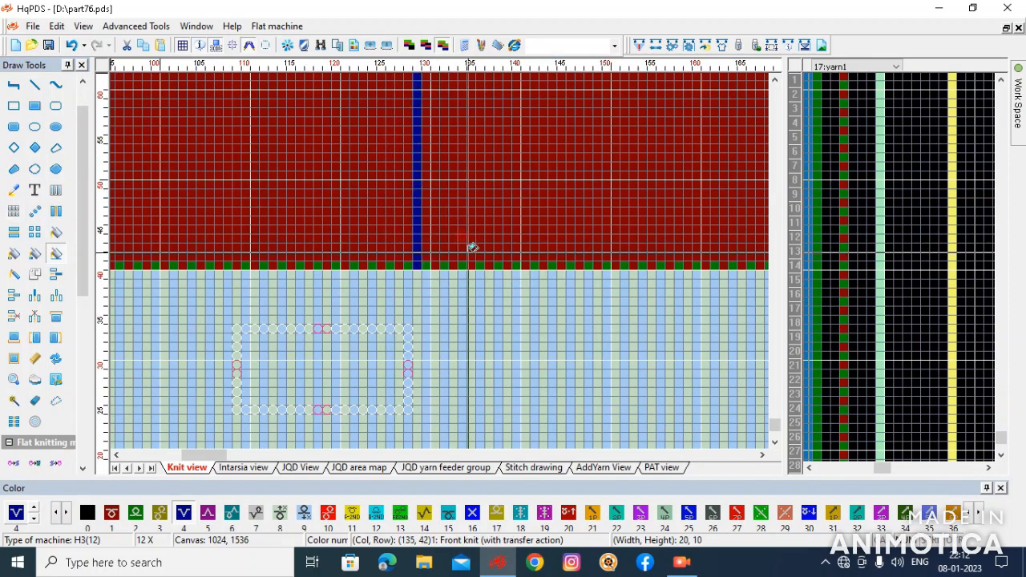
pyautogui.scroll(1, 444, 255)
pyautogui.click(503, 256)
pyautogui.click(615, 257)
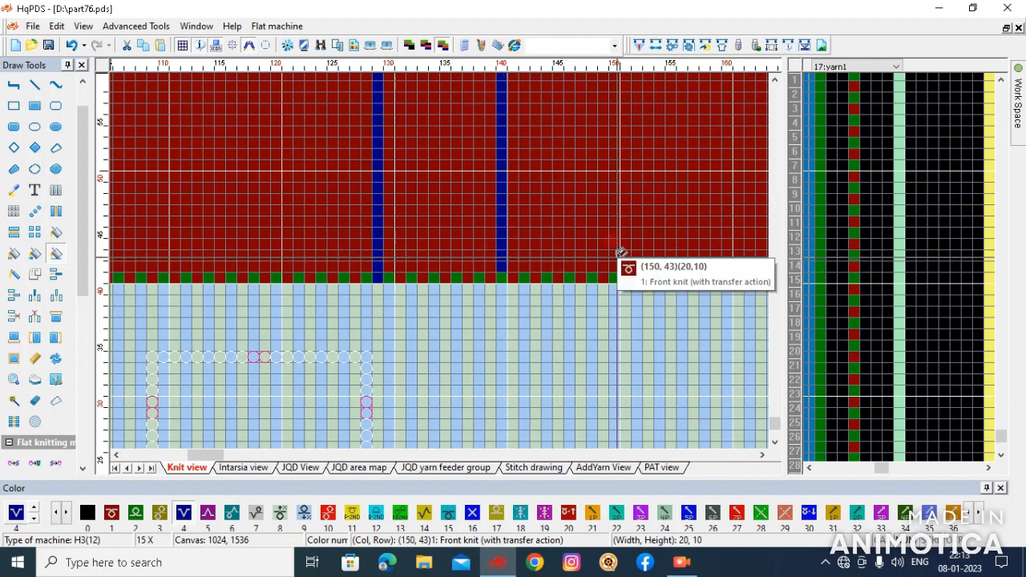
pyautogui.click(434, 255)
pyautogui.click(479, 252)
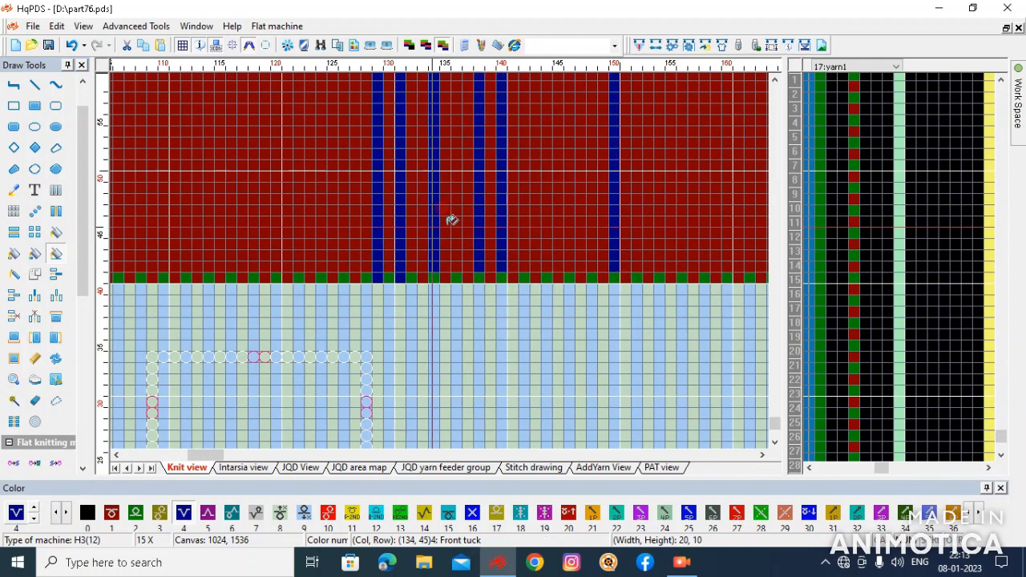
pyautogui.scroll(-2, 442, 255)
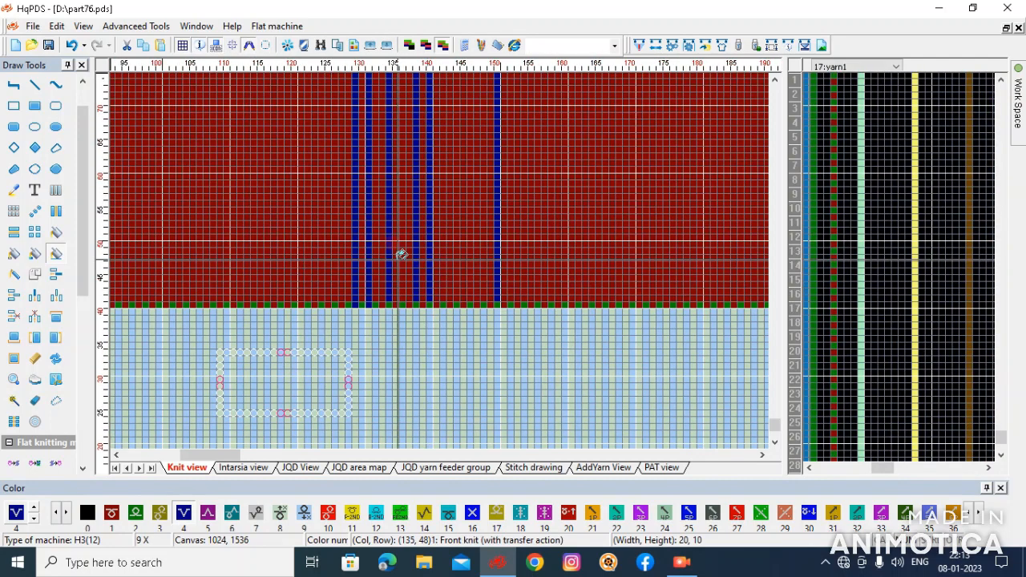
# Step: Draw a filled color 4 rectangle about 17 by 60 stitches directly above the rib, beside the blue columns
pyautogui.scroll(-1, 442, 251)
pyautogui.click(36, 212)
pyautogui.click(379, 223)
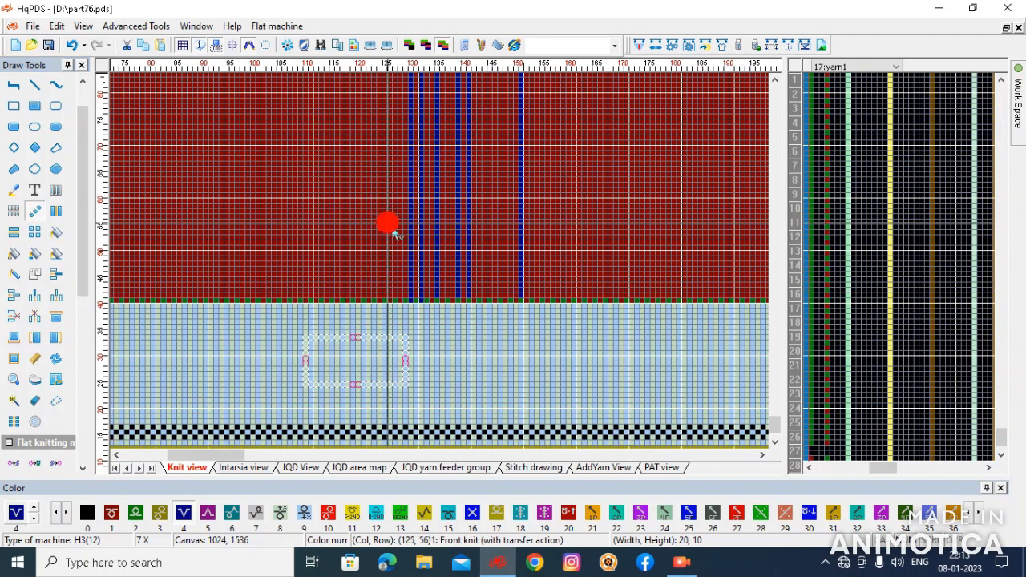
pyautogui.click(35, 110)
pyautogui.moveTo(354, 296); pyautogui.dragTo(458, 241)
pyautogui.scroll(-1, 346, 150)
pyautogui.scroll(-2, 343, 341)
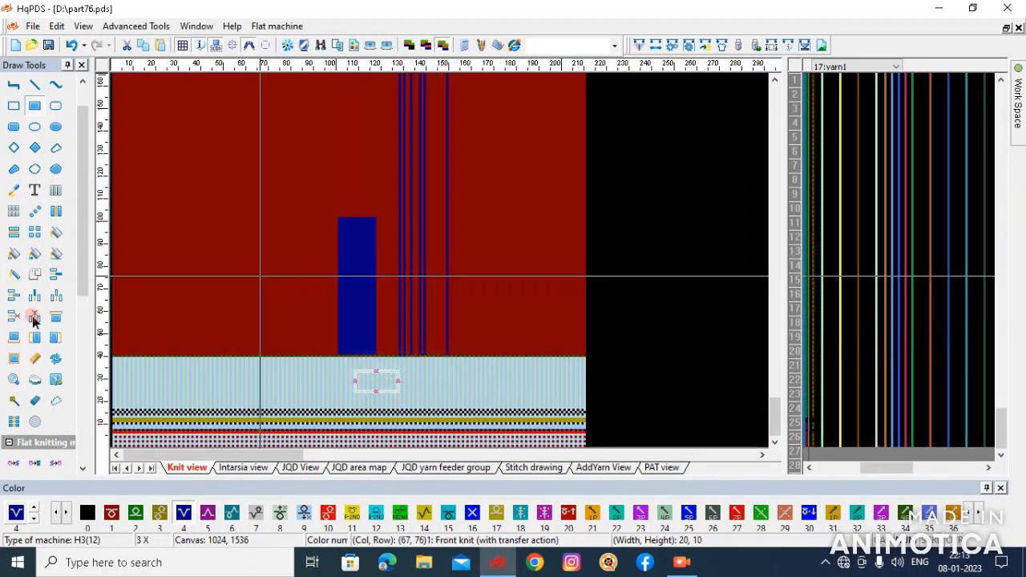
# Step: Clear the blue rectangle and columns by restoring plain color 1 stitches throughout the body
pyautogui.scroll(-2, 458, 284)
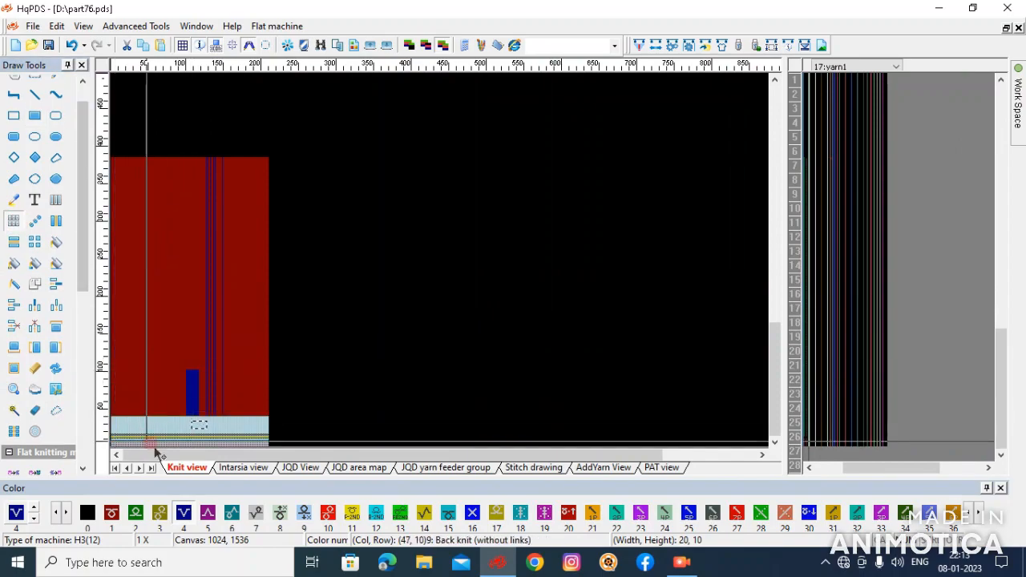
pyautogui.scroll(2, 251, 352)
pyautogui.scroll(2, 329, 313)
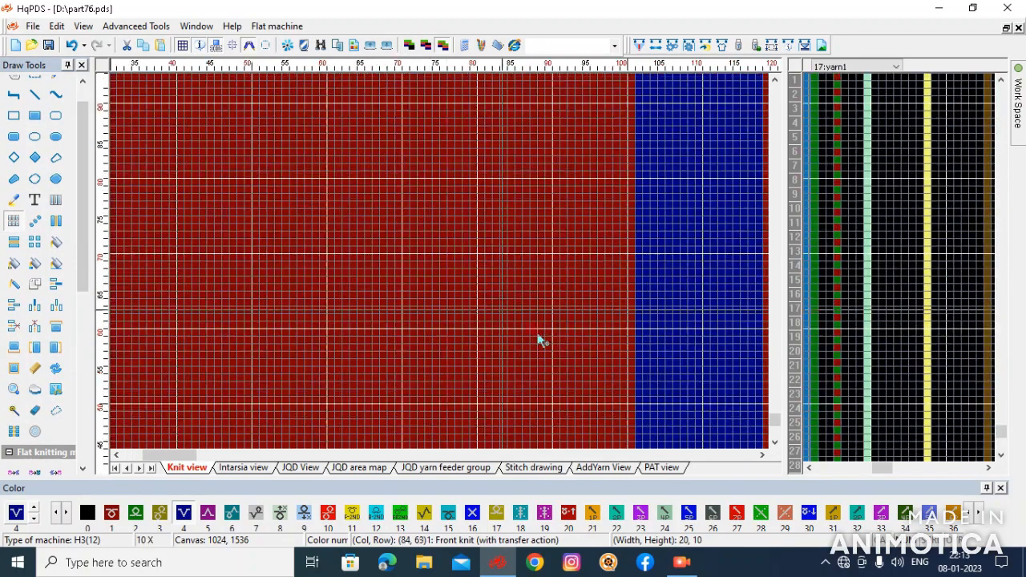
pyautogui.scroll(-1, 447, 271)
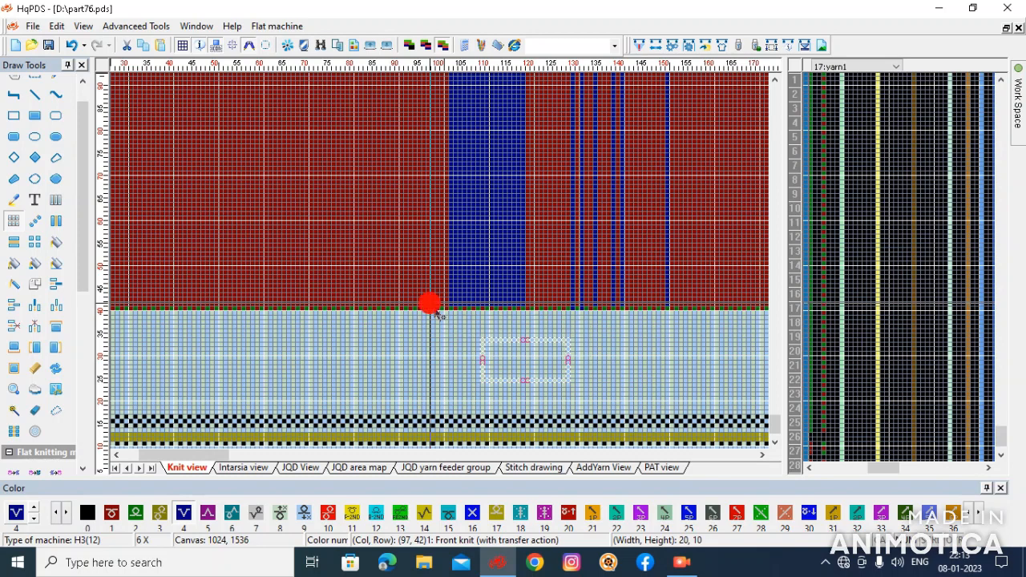
pyautogui.scroll(-3, 454, 264)
pyautogui.scroll(1, 248, 188)
pyautogui.scroll(2, 451, 291)
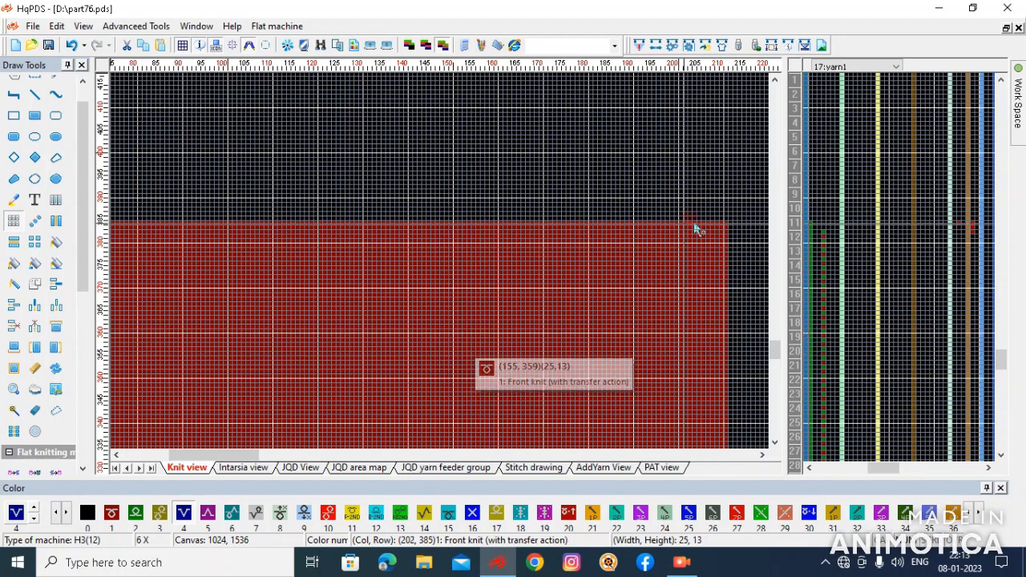
# Step: Select the entire red body above the rib, 210 by 344 stitches
pyautogui.scroll(1, 445, 271)
pyautogui.scroll(1, 445, 271)
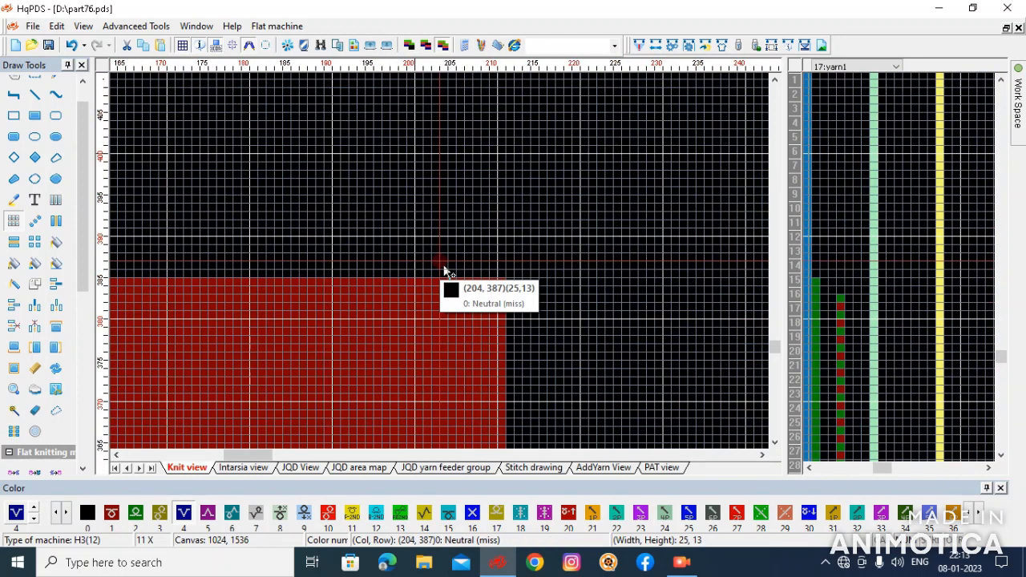
pyautogui.moveTo(500, 284); pyautogui.dragTo(136, 445)
pyautogui.scroll(-1, 136, 445)
pyautogui.scroll(-4, 445, 271)
pyautogui.moveTo(445, 271); pyautogui.dragTo(148, 339)
pyautogui.scroll(-1, 161, 422)
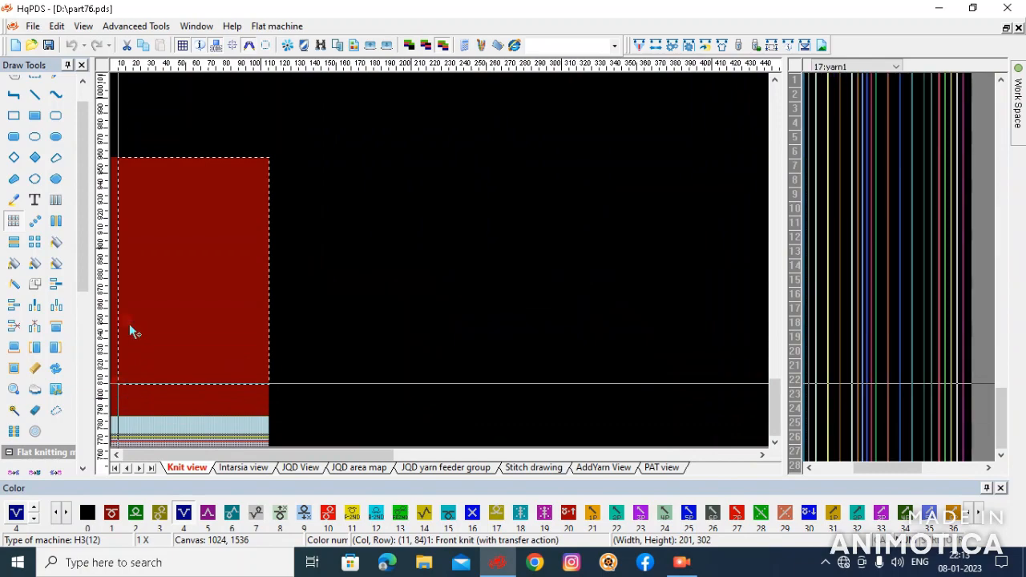
pyautogui.scroll(6, 133, 281)
pyautogui.scroll(3, 116, 271)
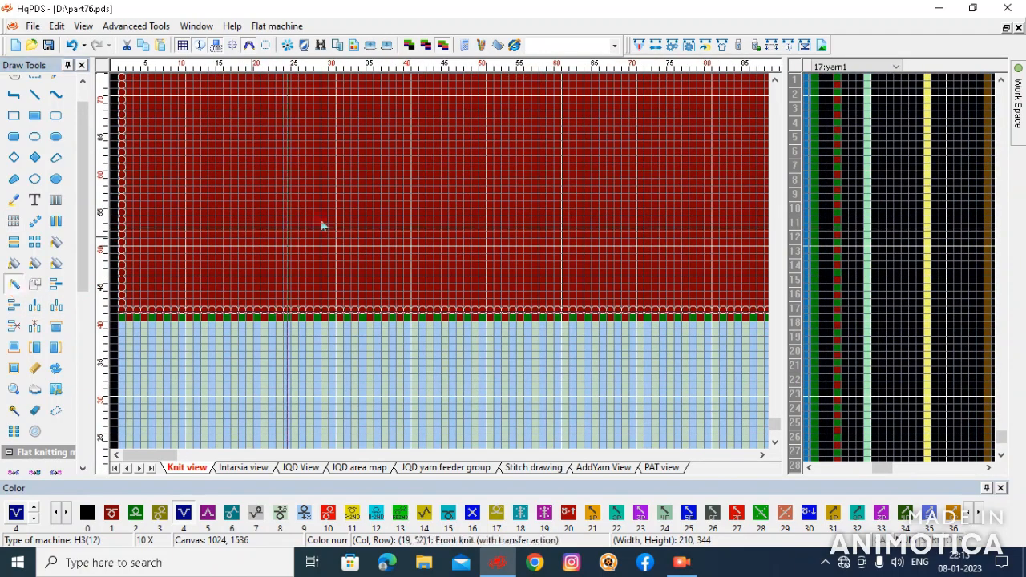
# Step: Set the Spray gun to Conventional mode with radius 50, density 20 and diffusion Neglect, using color 4
pyautogui.doubleClick(13, 286)
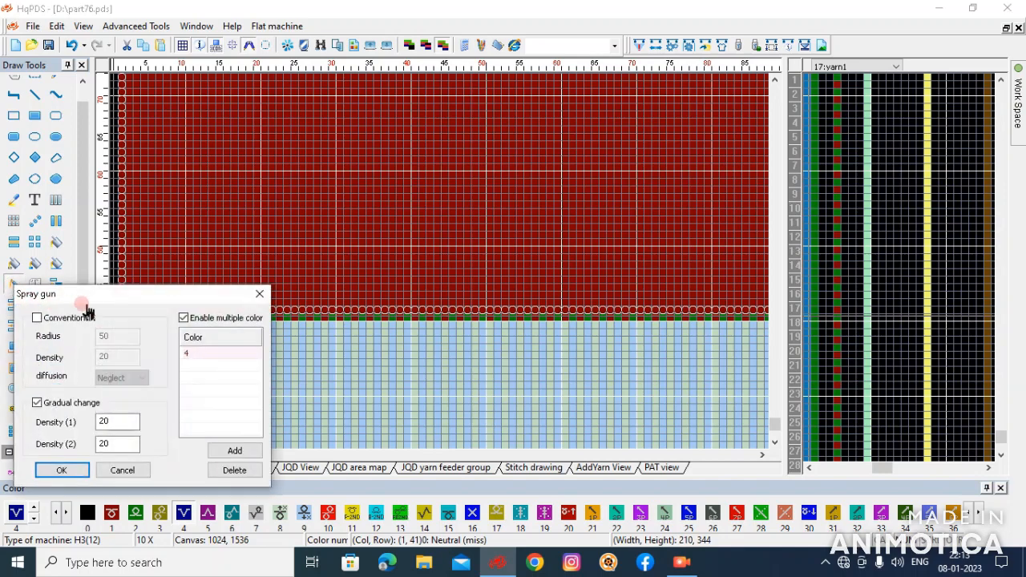
pyautogui.moveTo(127, 295)
pyautogui.mouseDown()
pyautogui.moveTo(487, 133)
pyautogui.moveTo(419, 134)
pyautogui.mouseUp()
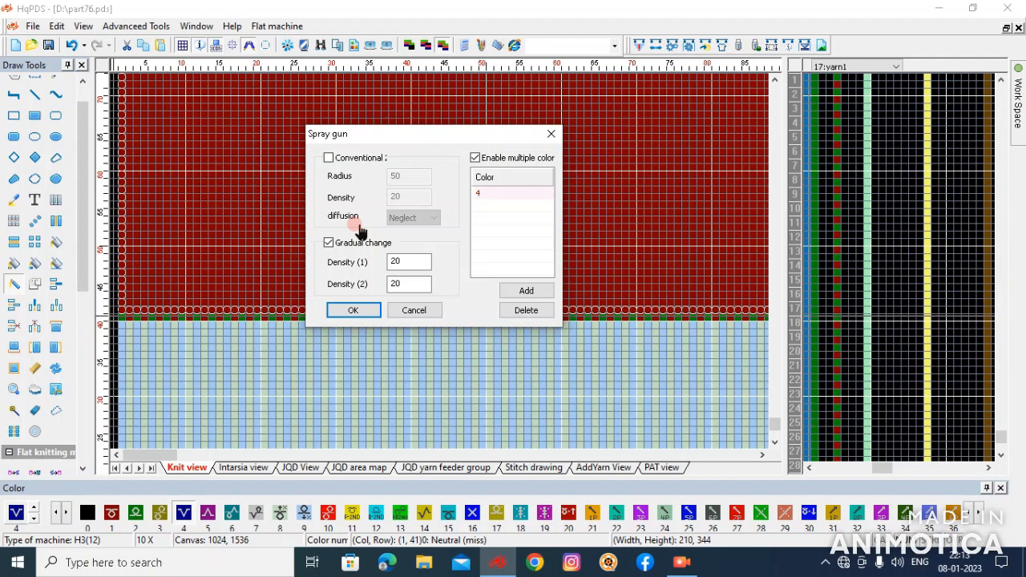
pyautogui.click(330, 158)
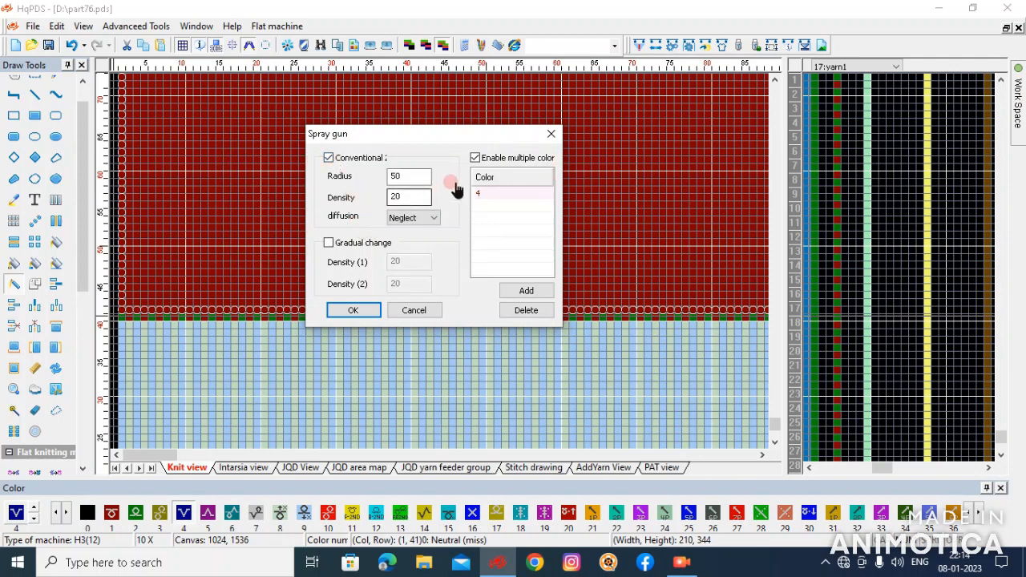
pyautogui.click(402, 201)
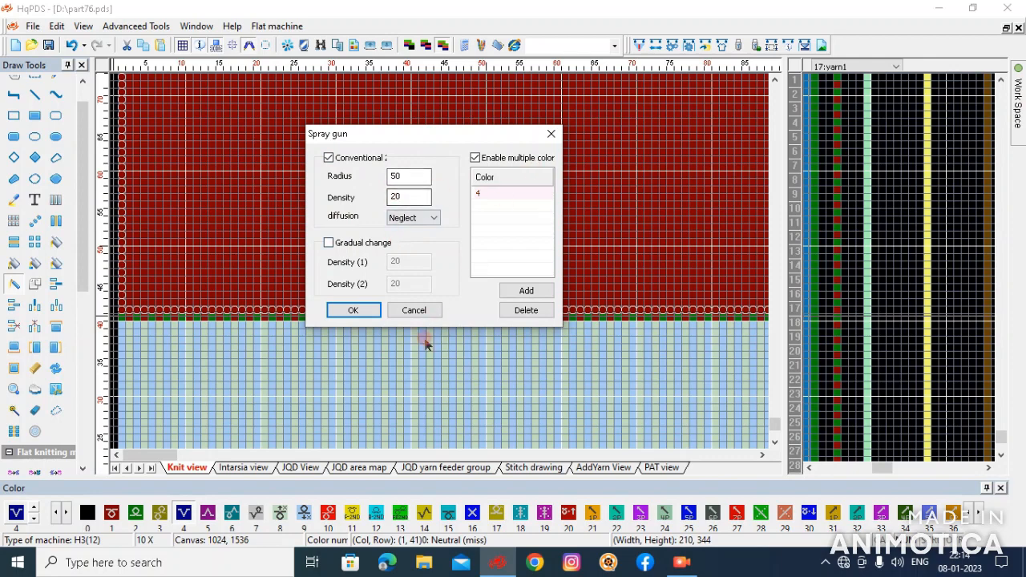
pyautogui.click(354, 310)
pyautogui.scroll(-3, 408, 265)
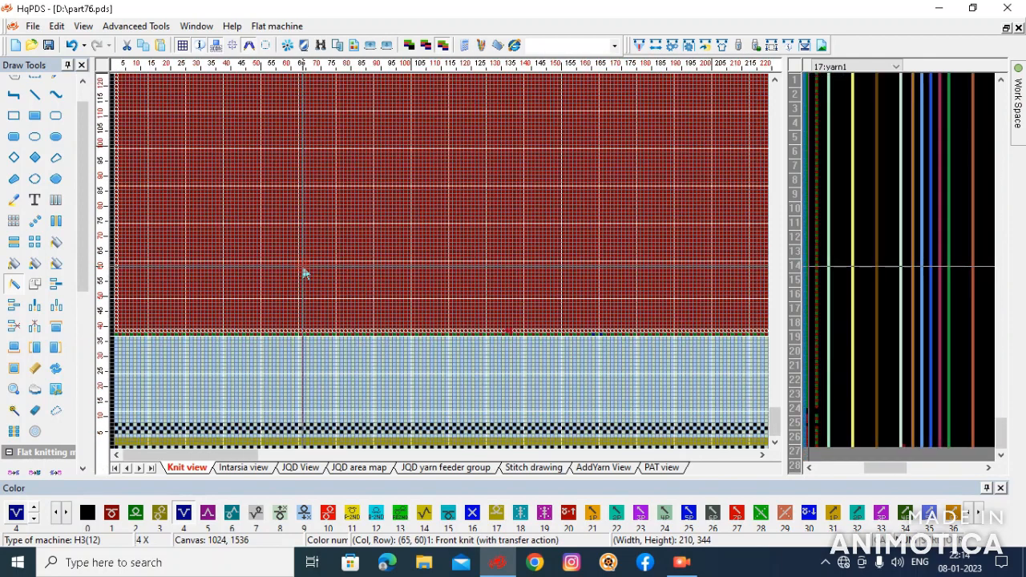
# Step: Spray six round patches of scattered color 4 stitches at various heights across the red body
pyautogui.click(277, 247)
pyautogui.scroll(-1, 384, 258)
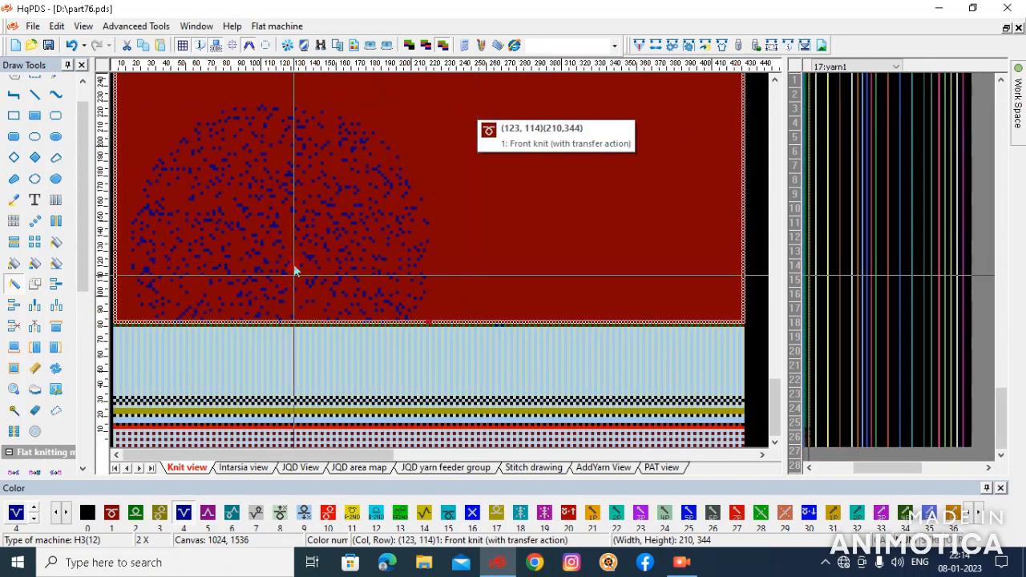
pyautogui.click(305, 243)
pyautogui.click(184, 124)
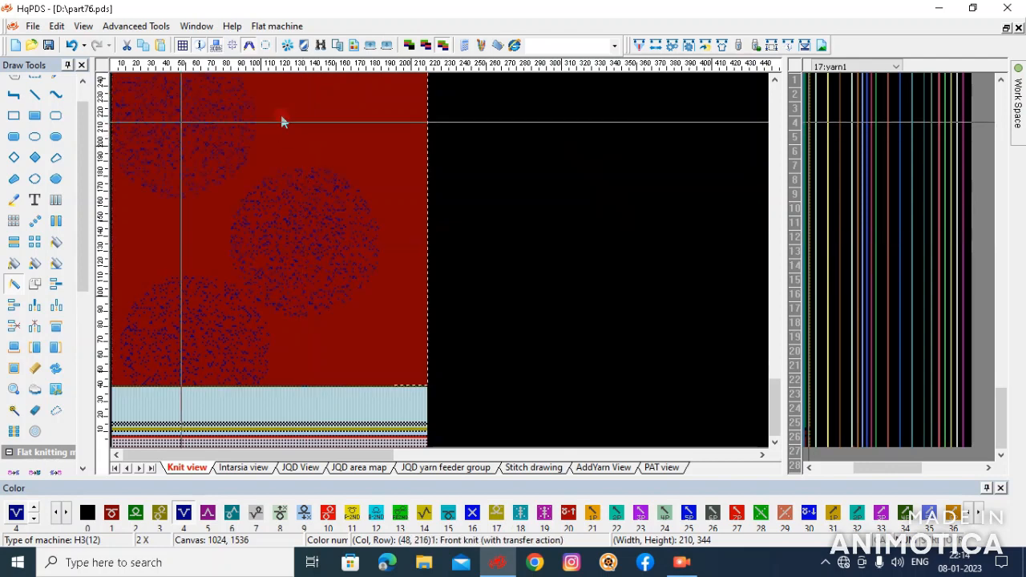
pyautogui.scroll(-1, 281, 120)
pyautogui.click(205, 246)
pyautogui.click(137, 187)
pyautogui.click(204, 176)
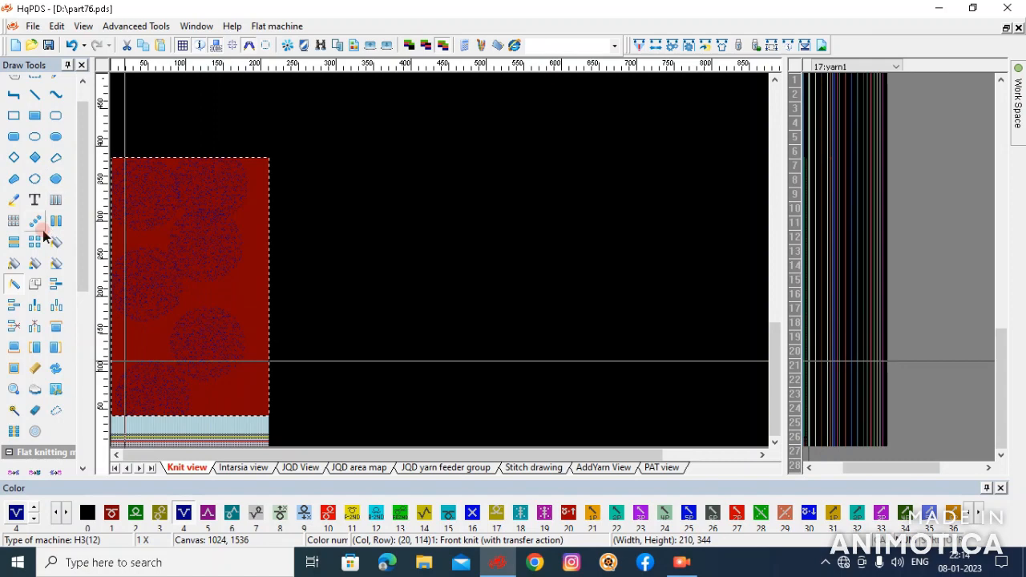
# Step: Set the Spray gun's density to 2 and spray three sparser color 4 patches on the middle and lower body
pyautogui.click(34, 346)
pyautogui.click(13, 284)
pyautogui.rightClick(14, 282)
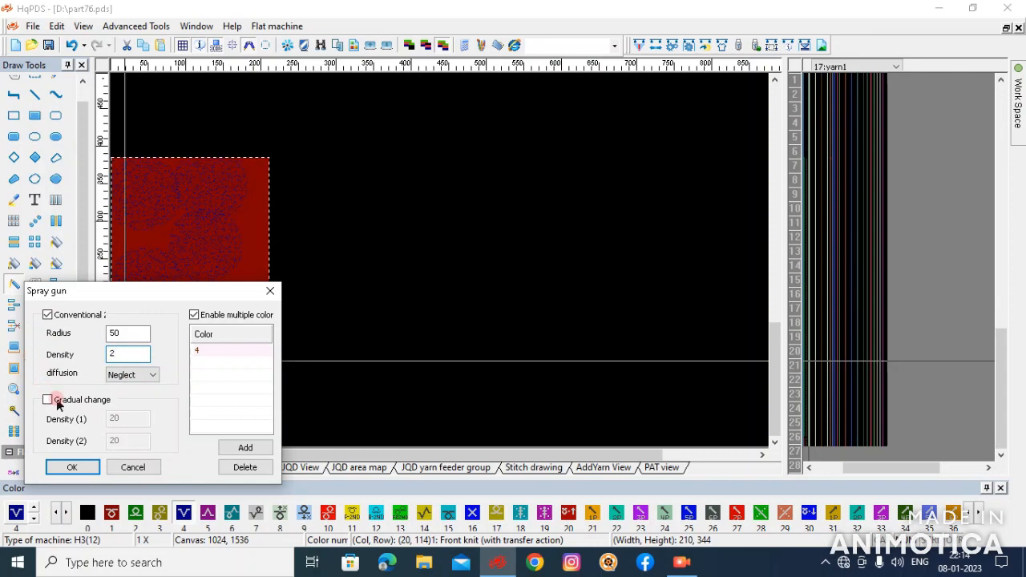
pyautogui.click(71, 467)
pyautogui.click(165, 348)
pyautogui.click(246, 297)
pyautogui.click(128, 332)
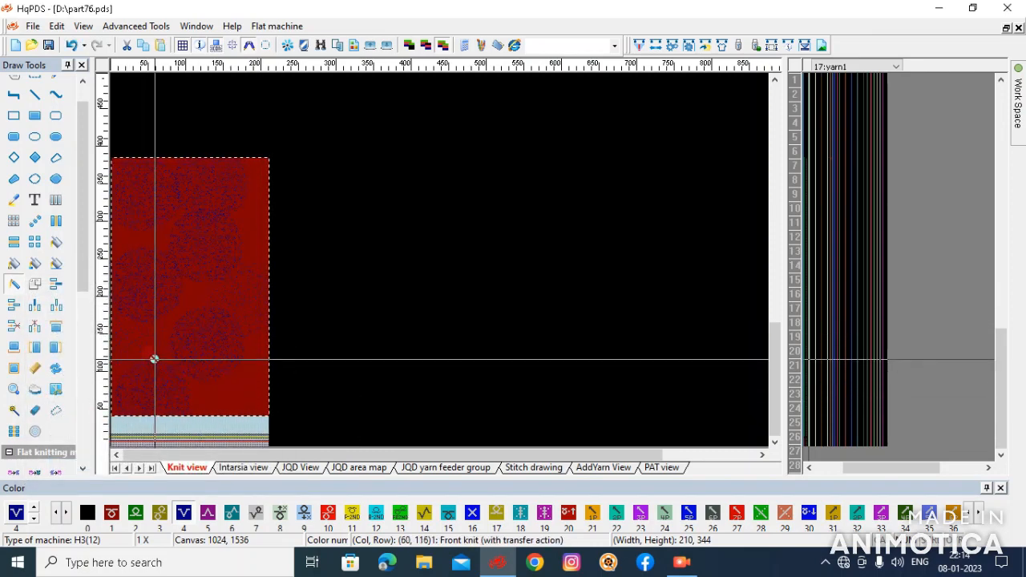
# Step: Undo the sprayed patches on the red body and choose color 2, Back knit, as the drawing color
pyautogui.scroll(1, 154, 359)
pyautogui.hotkey('ctrl', 'z')
pyautogui.hotkey('ctrl', 'z')
pyautogui.hotkey('ctrl', 'z')
pyautogui.hotkey('ctrl', 'z')
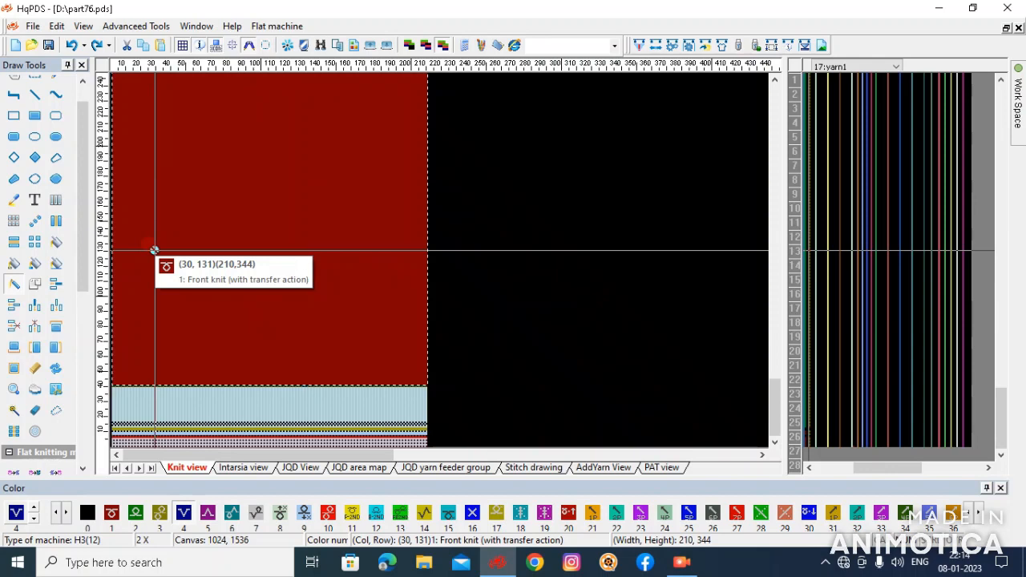
pyautogui.click(136, 512)
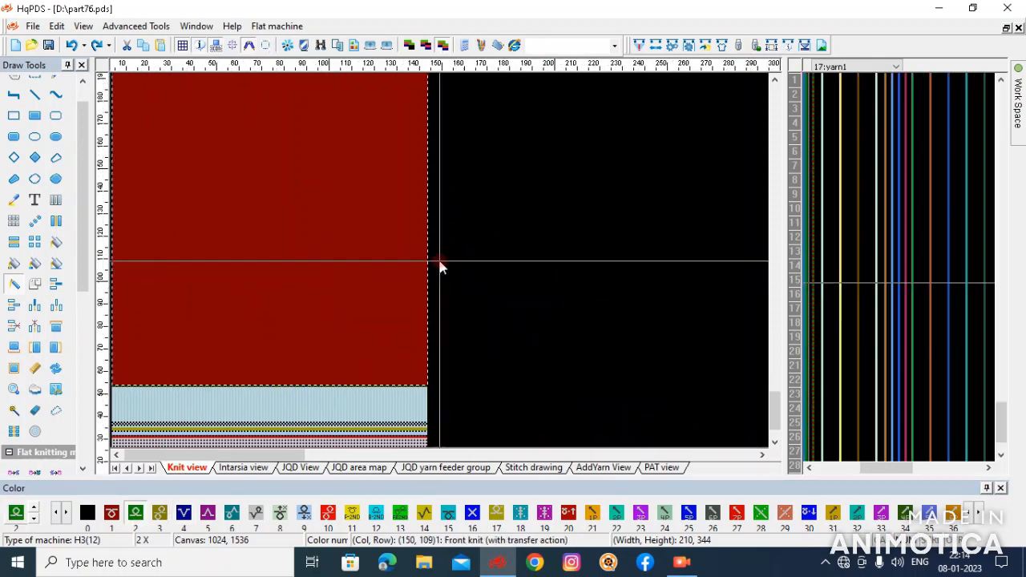
# Step: Spray sparse color 4 patches on the red body, plus two freehand spray strokes across its upper and middle parts
pyautogui.scroll(1, 439, 267)
pyautogui.click(414, 257)
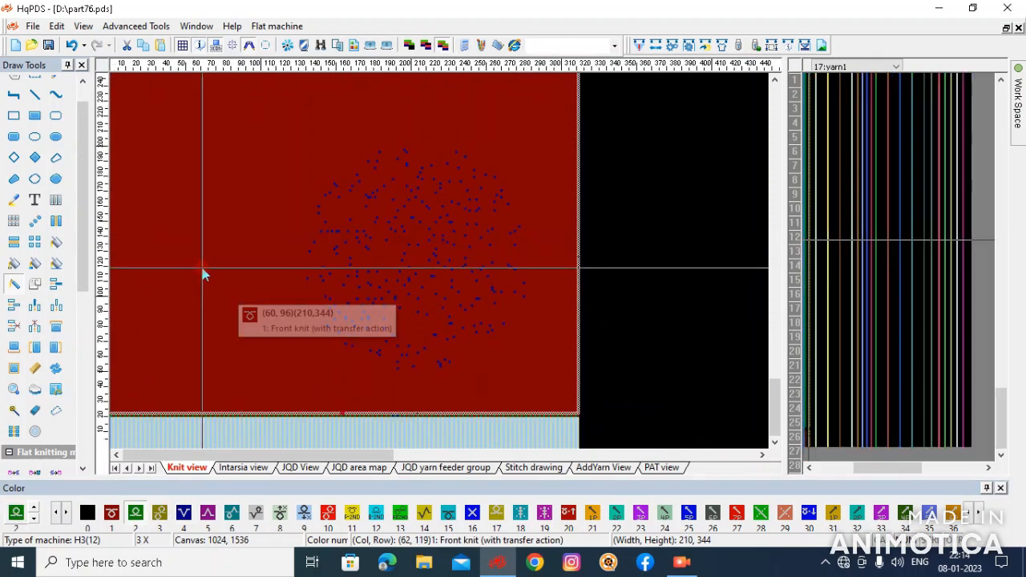
pyautogui.scroll(-2, 203, 274)
pyautogui.click(228, 237)
pyautogui.moveTo(170, 224)
pyautogui.mouseDown()
pyautogui.moveTo(155, 257)
pyautogui.moveTo(195, 257)
pyautogui.moveTo(190, 245)
pyautogui.moveTo(211, 371)
pyautogui.moveTo(200, 227)
pyautogui.mouseUp()
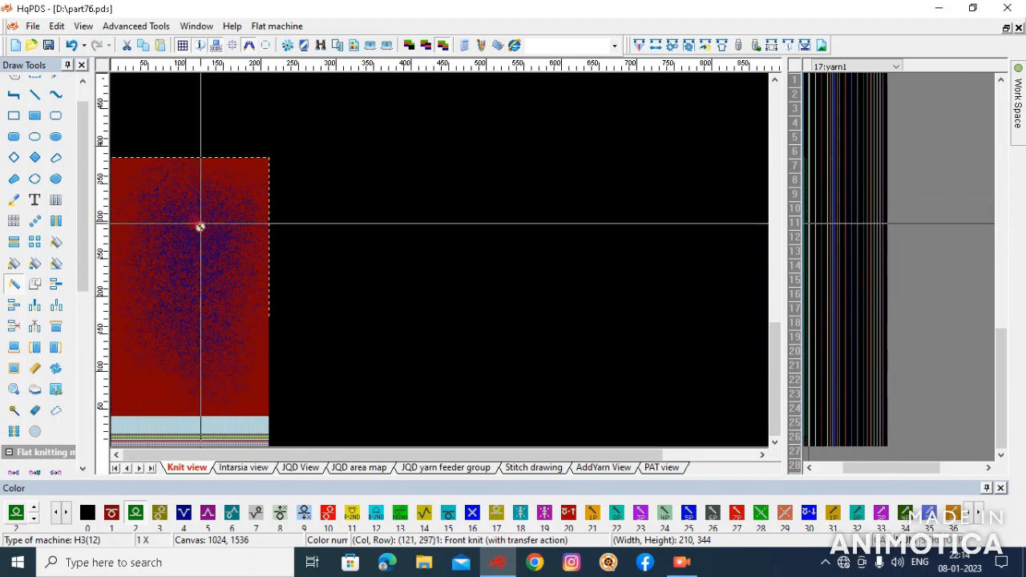
pyautogui.moveTo(222, 255)
pyautogui.mouseDown()
pyautogui.moveTo(186, 232)
pyautogui.moveTo(165, 300)
pyautogui.mouseUp()
# Step: Undo the last two freehand spray strokes on the body
pyautogui.scroll(2, 223, 259)
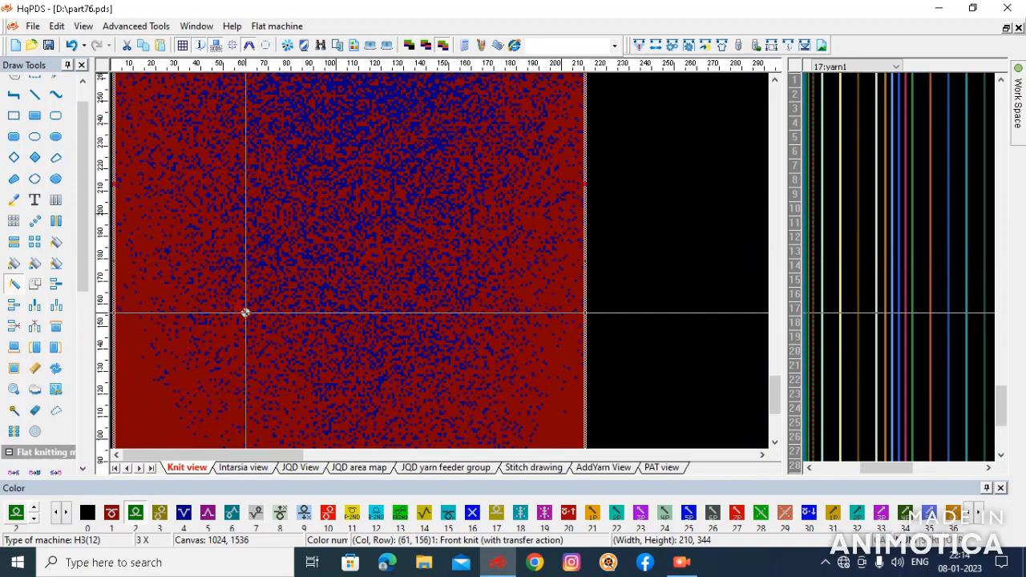
pyautogui.scroll(2, 245, 313)
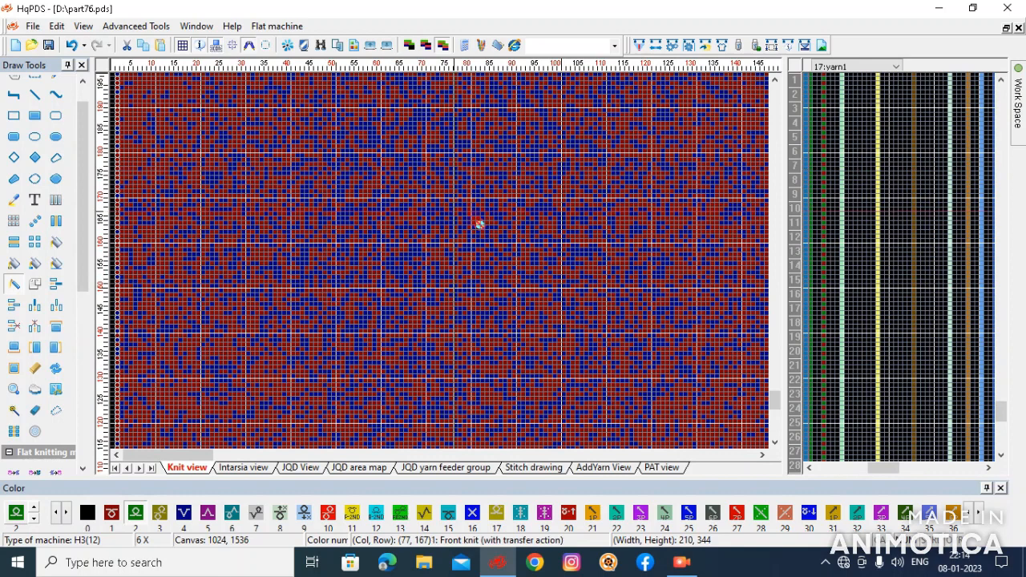
pyautogui.hotkey('ctrl', 'z')
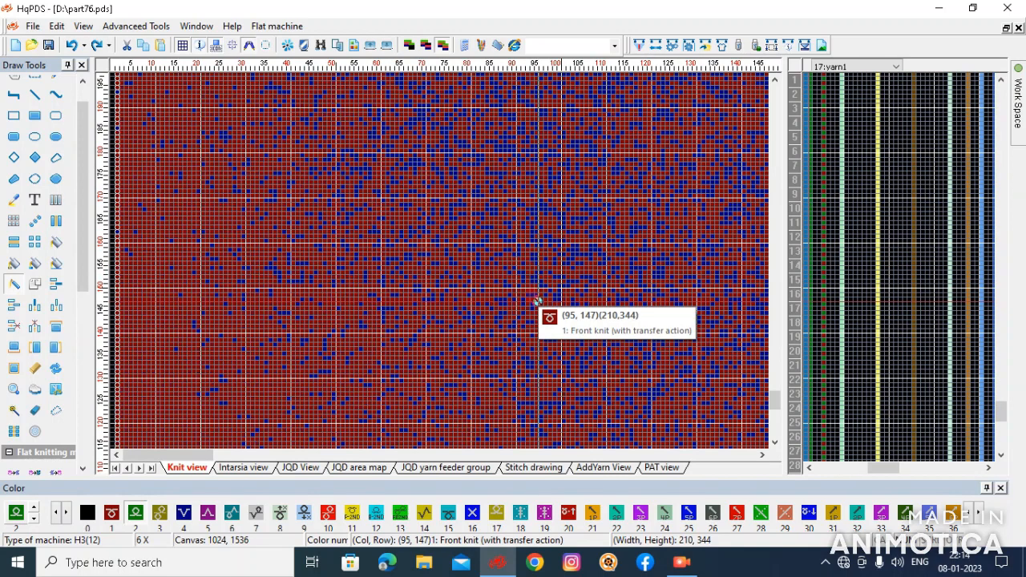
pyautogui.hotkey('ctrl', 'z')
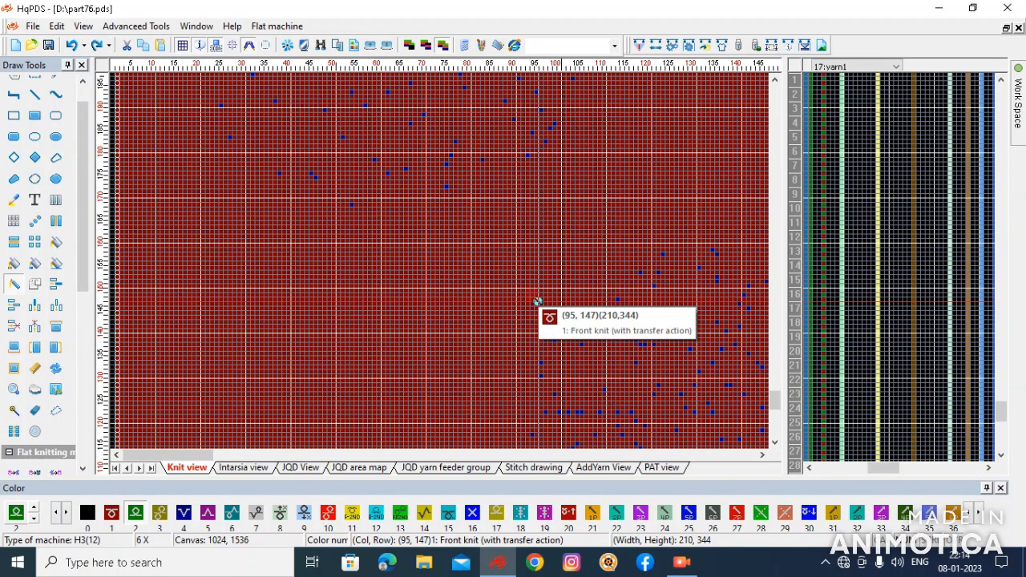
# Step: Fill the entire selected body above the rib with color 2, Back knit (with transfer action)
pyautogui.scroll(-4, 669, 265)
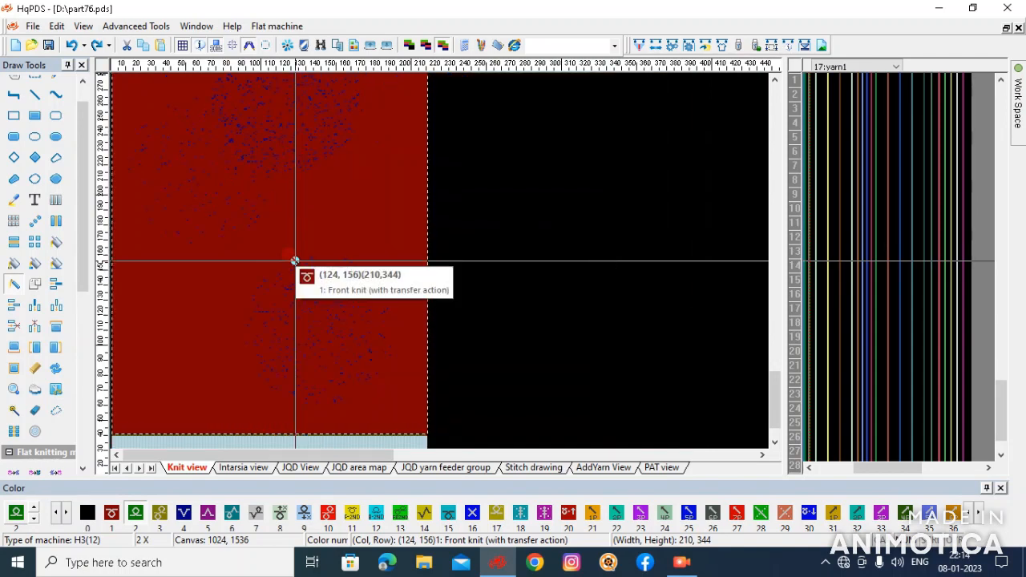
pyautogui.scroll(2, 337, 348)
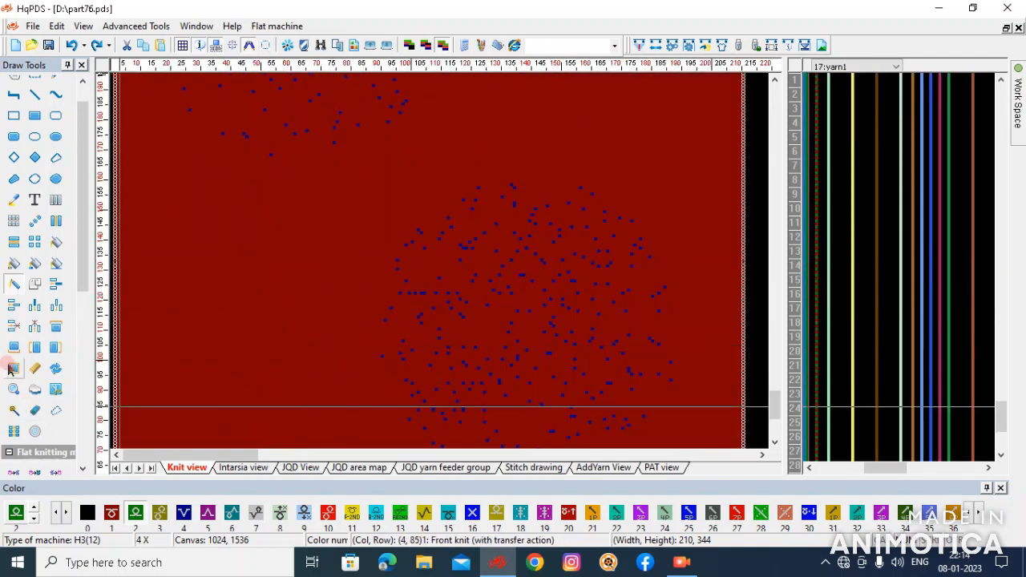
pyautogui.click(15, 222)
pyautogui.scroll(-2, 311, 266)
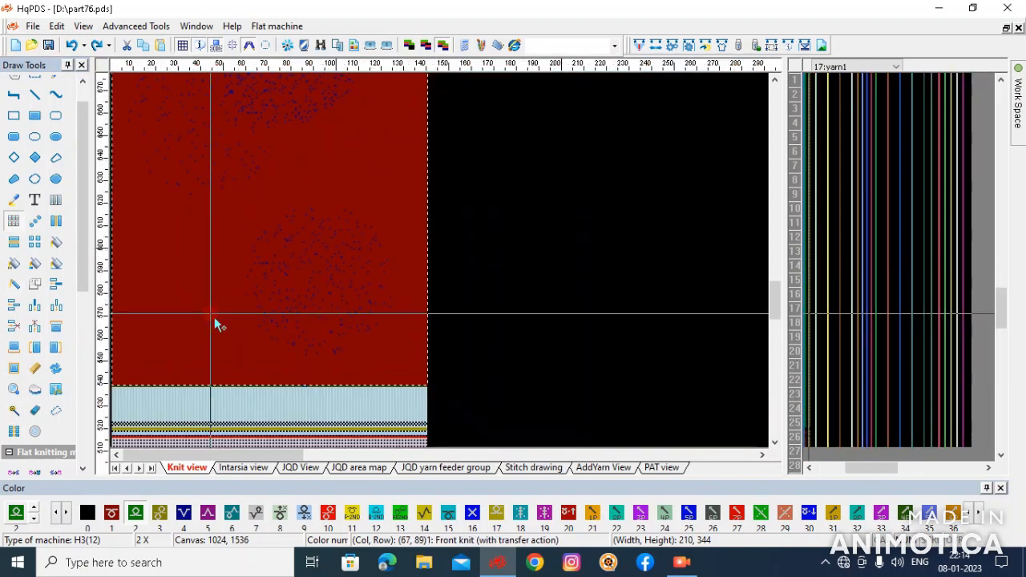
pyautogui.scroll(2, 214, 319)
pyautogui.click(391, 169)
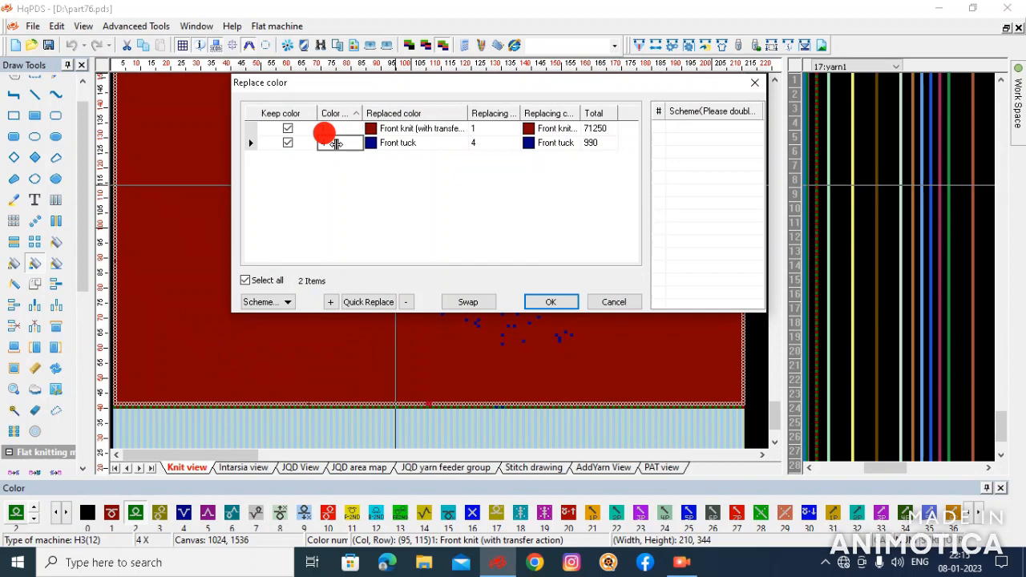
pyautogui.click(554, 301)
pyautogui.click(545, 263)
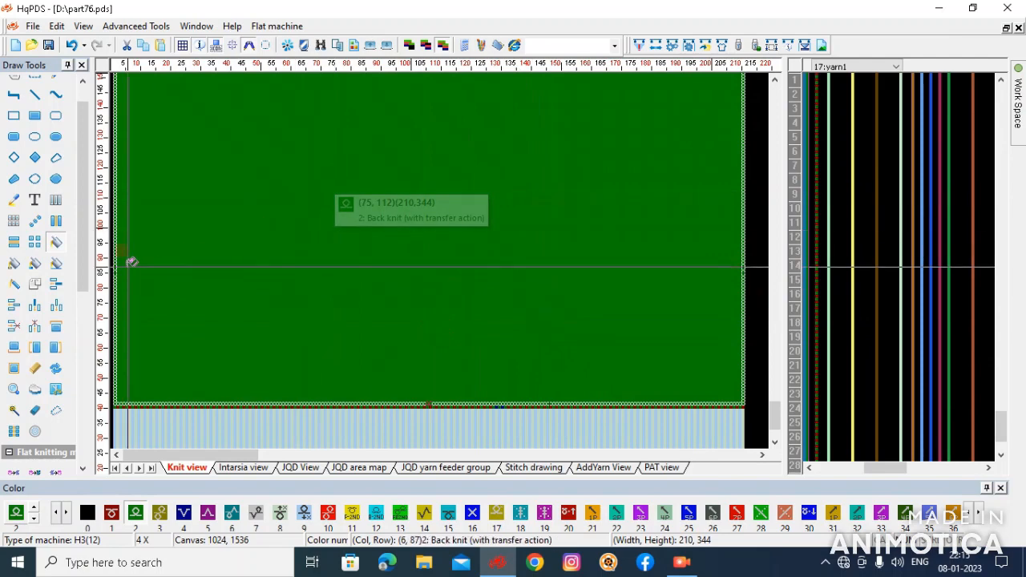
# Step: Switch the Spray gun to Gradual change with Density (1) 50 and Density (2) 10, keeping color 4
pyautogui.click(16, 290)
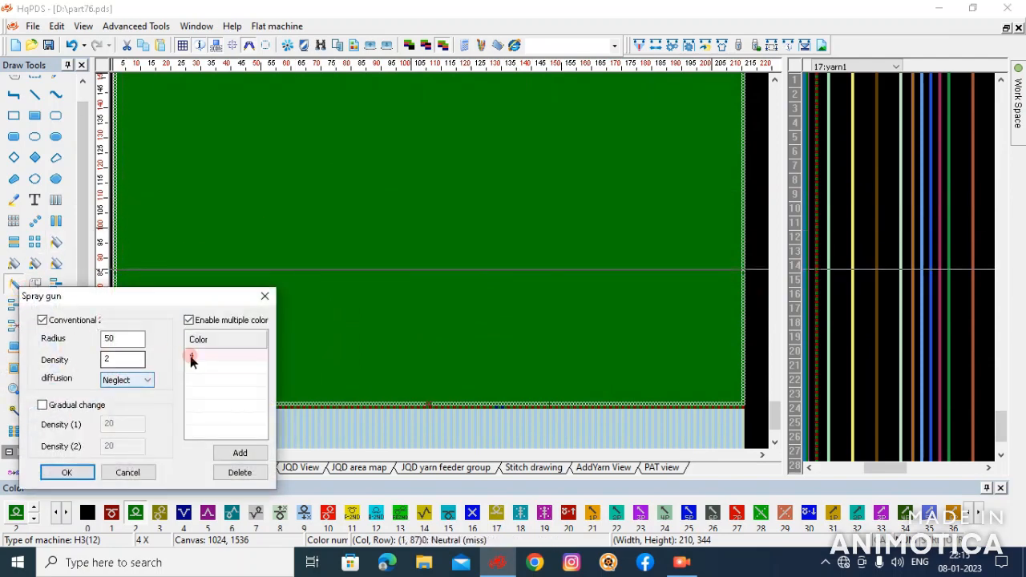
pyautogui.click(42, 406)
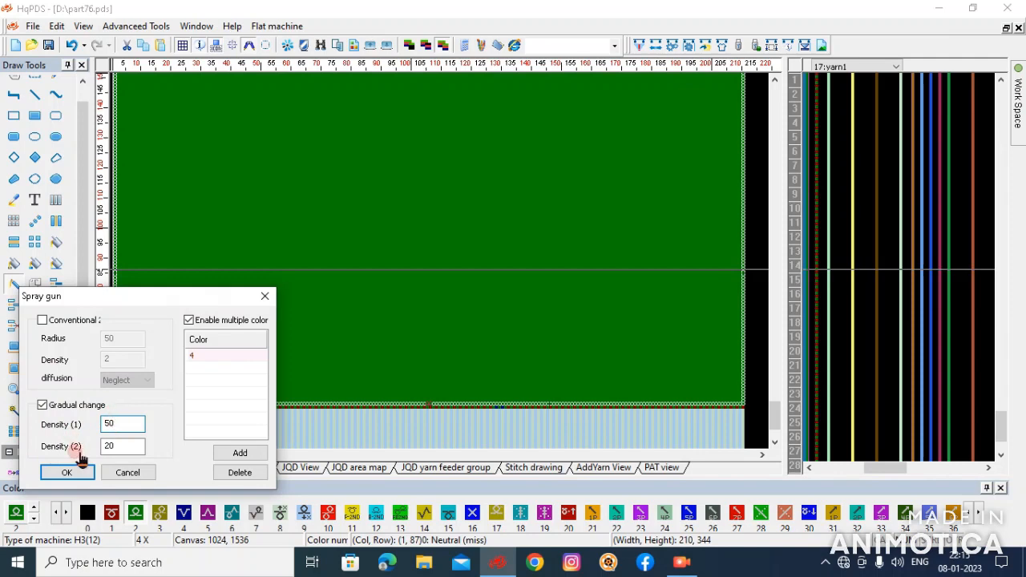
pyautogui.moveTo(129, 447); pyautogui.dragTo(48, 454)
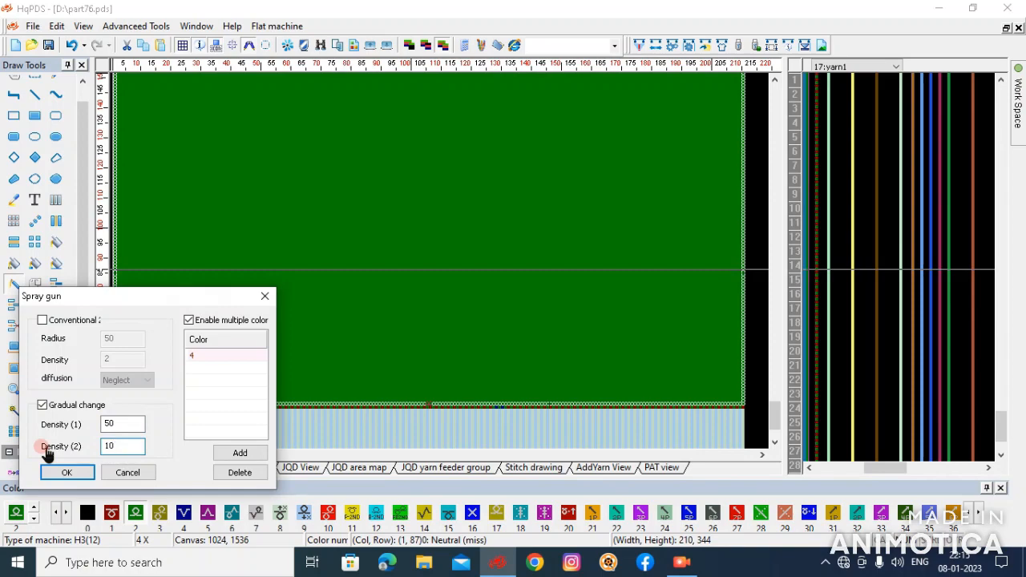
pyautogui.click(67, 472)
# Step: Spray color 4 with gradual change over the whole green body, from just above the rib to near its upper edge
pyautogui.scroll(1, 408, 417)
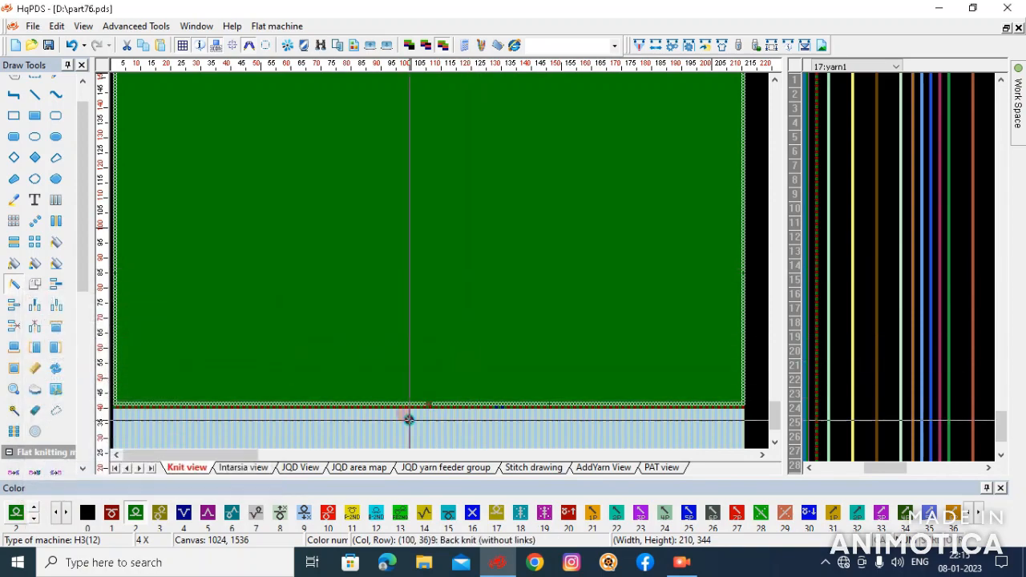
pyautogui.scroll(1, 437, 259)
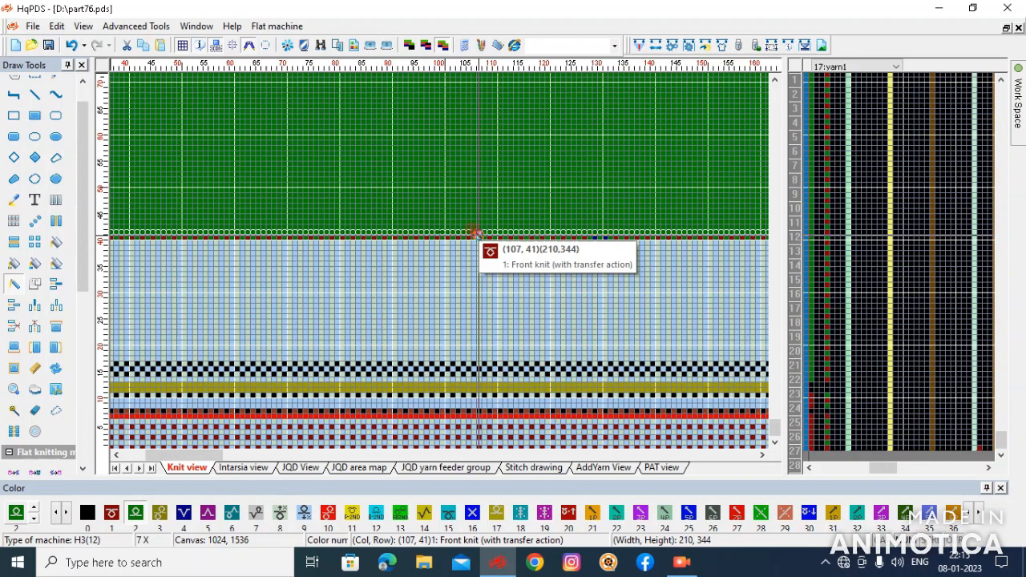
pyautogui.scroll(-2, 468, 137)
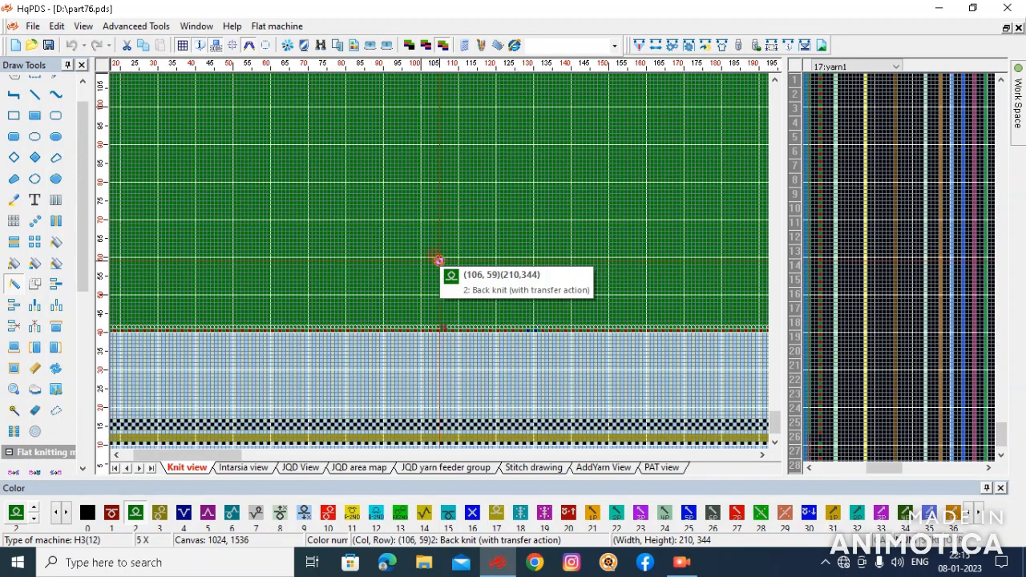
pyautogui.scroll(-4, 320, 326)
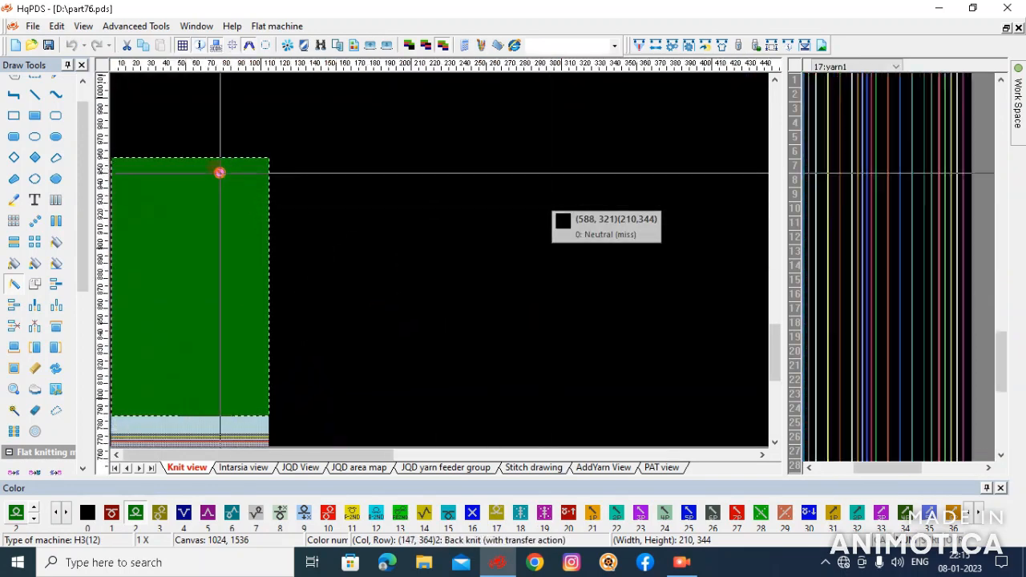
pyautogui.scroll(7, 401, 259)
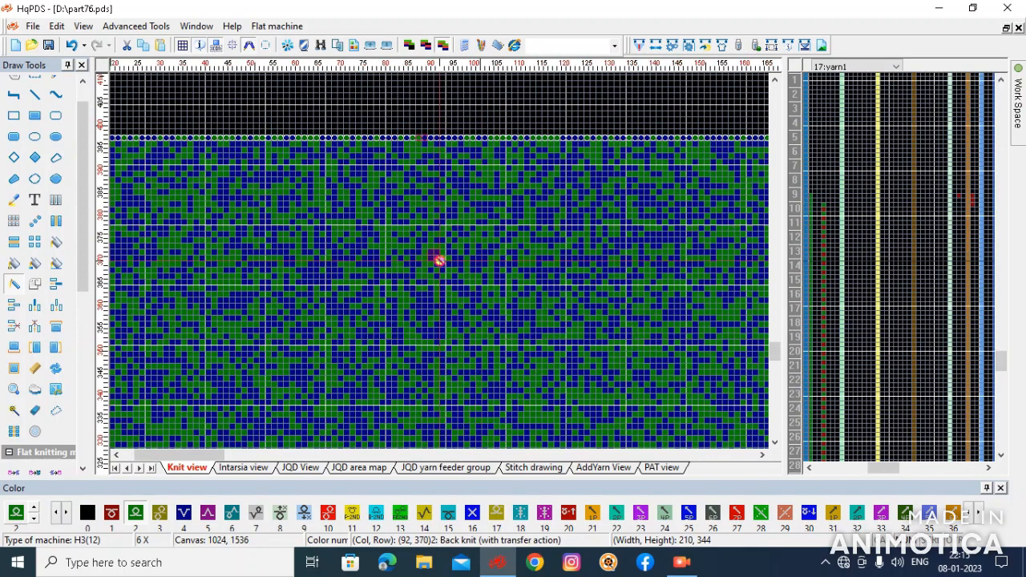
# Step: Undo the gradual-change spray on the green body
pyautogui.scroll(-4, 313, 264)
pyautogui.scroll(-2, 313, 264)
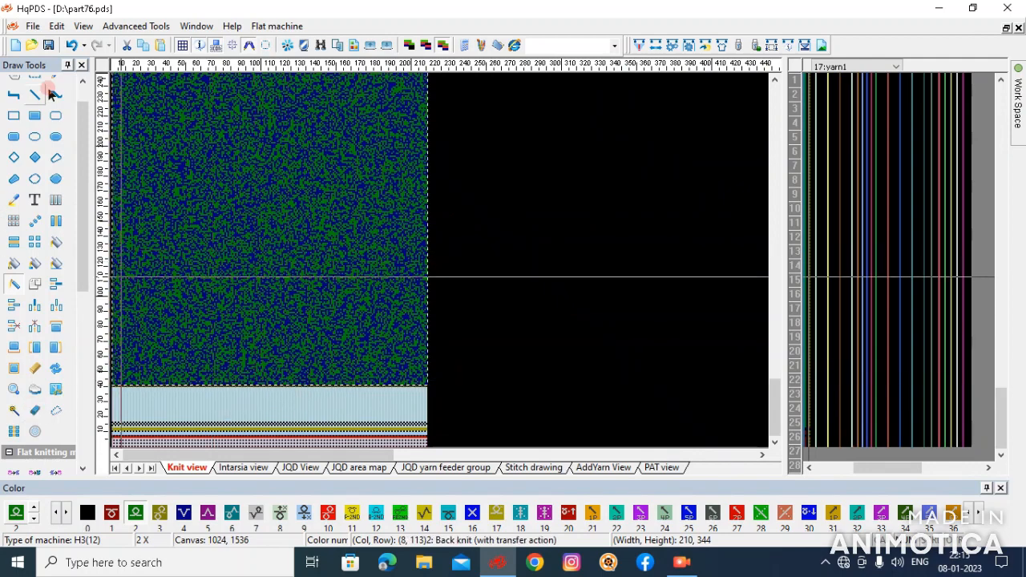
pyautogui.click(73, 46)
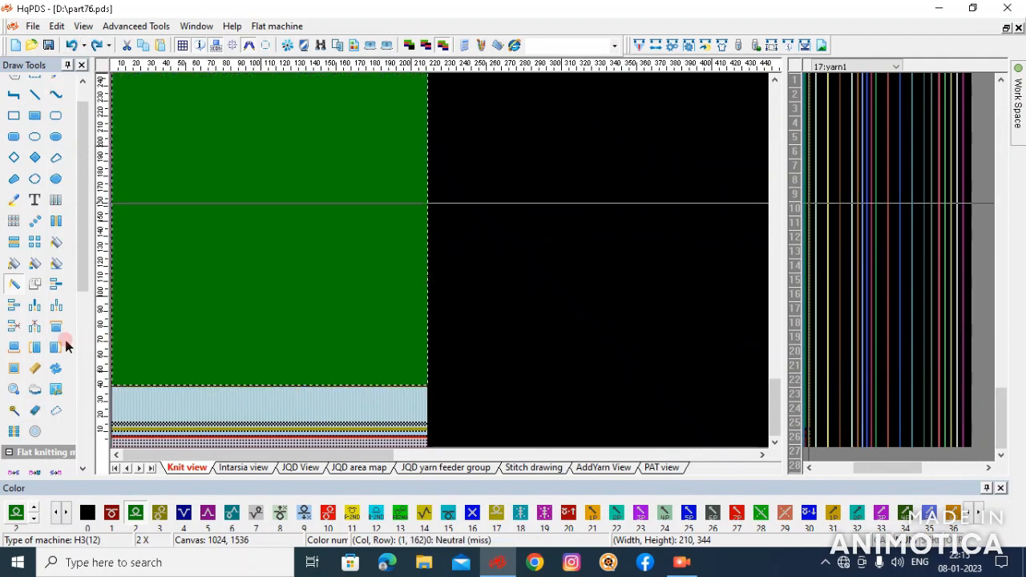
# Step: Spray color 4 with gradual change across the green body, from its lower-left corner just above the rib to its upper-right corner
pyautogui.doubleClick(11, 282)
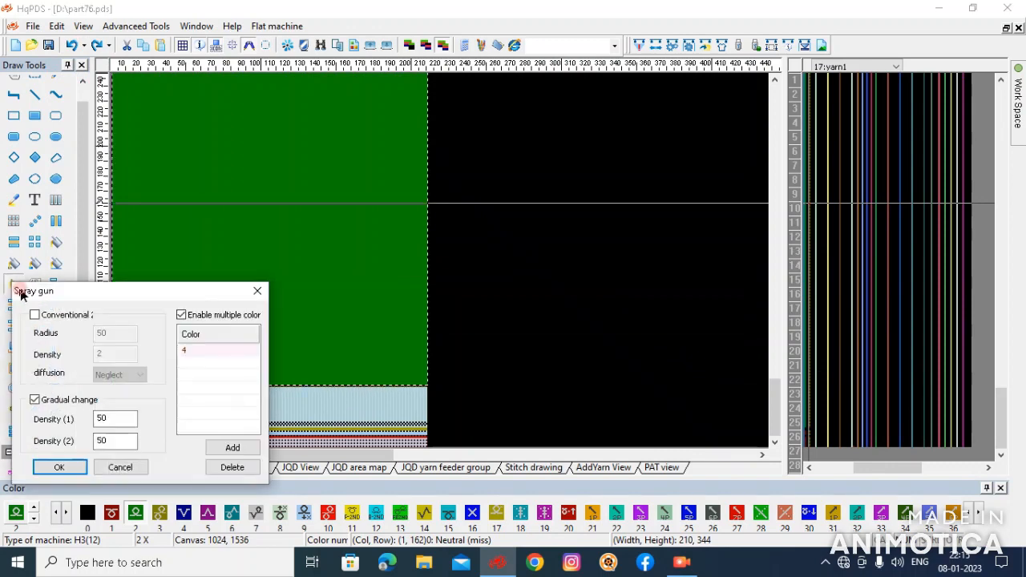
pyautogui.click(71, 465)
pyautogui.scroll(3, 441, 267)
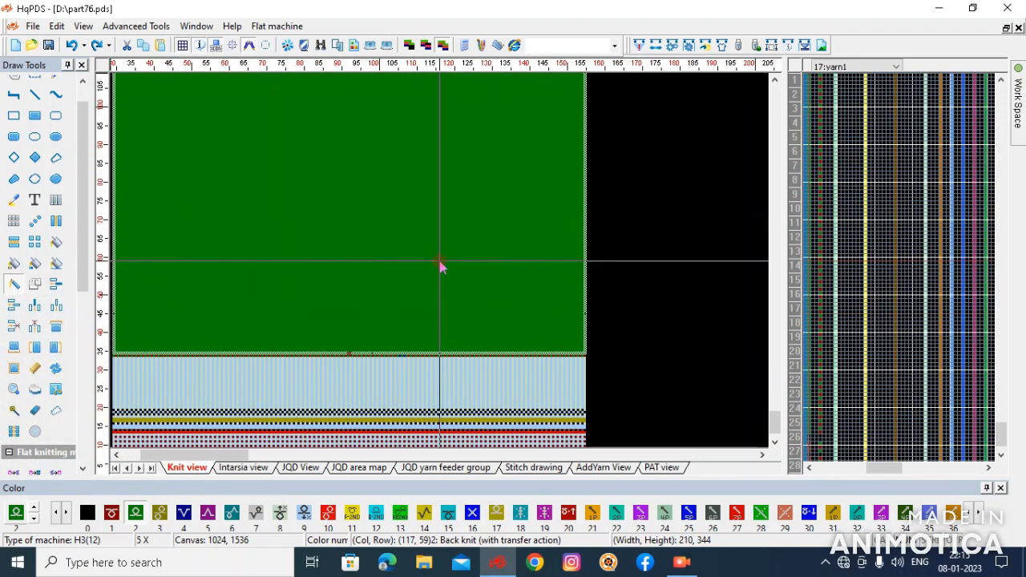
pyautogui.scroll(1, 425, 289)
pyautogui.scroll(1, 353, 273)
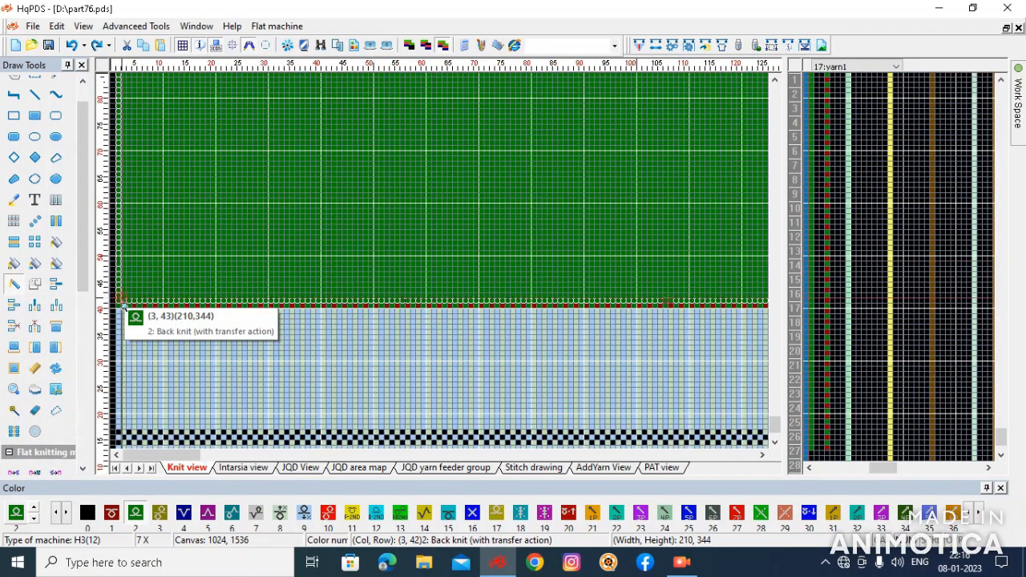
pyautogui.scroll(-6, 316, 176)
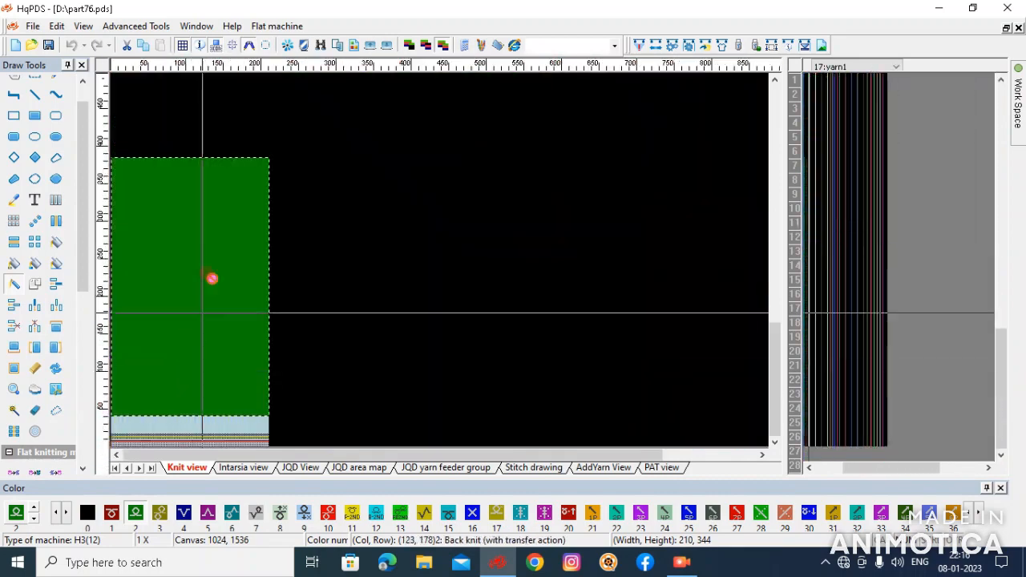
pyautogui.scroll(5, 437, 257)
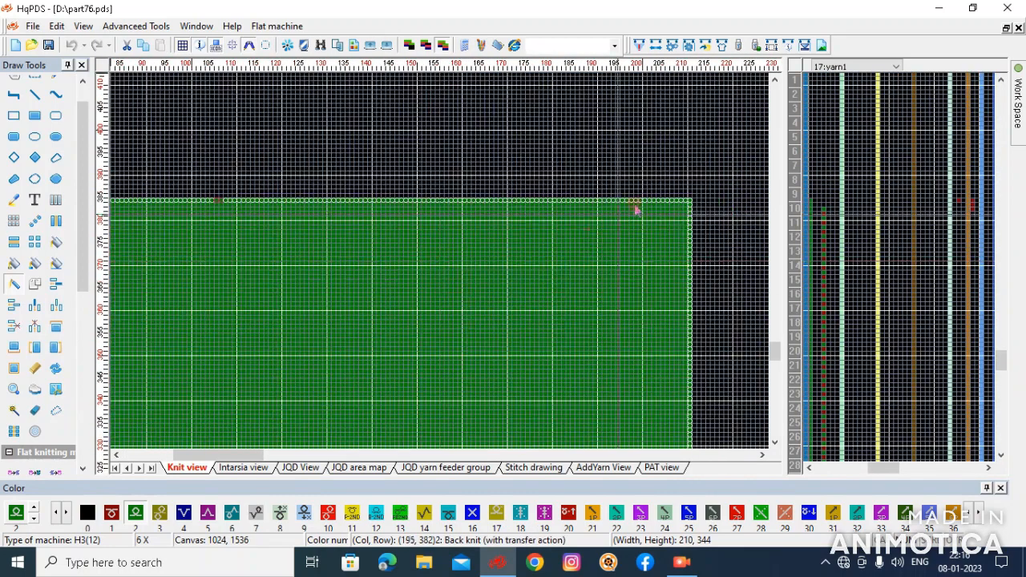
pyautogui.click(690, 203)
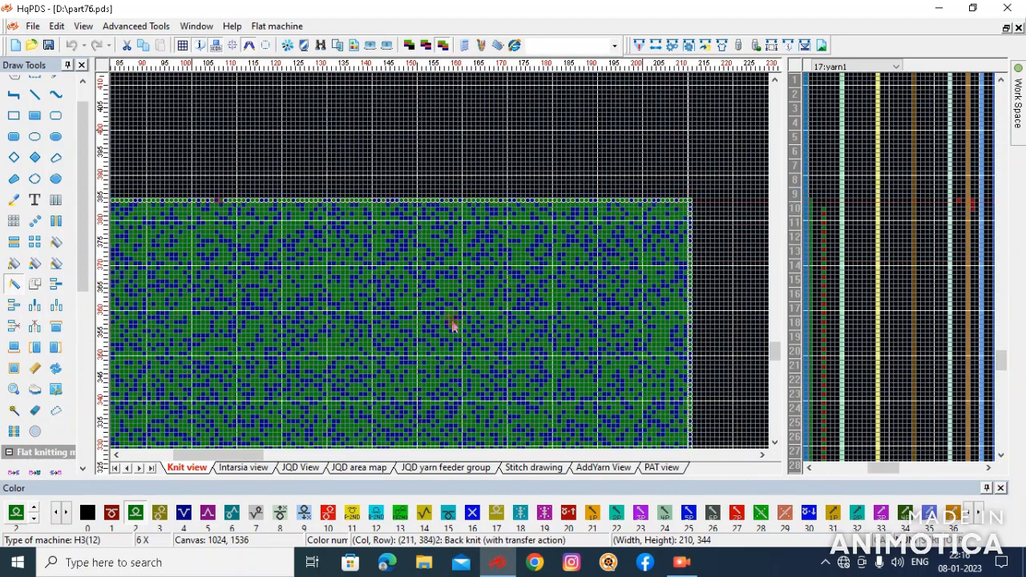
pyautogui.scroll(-5, 454, 327)
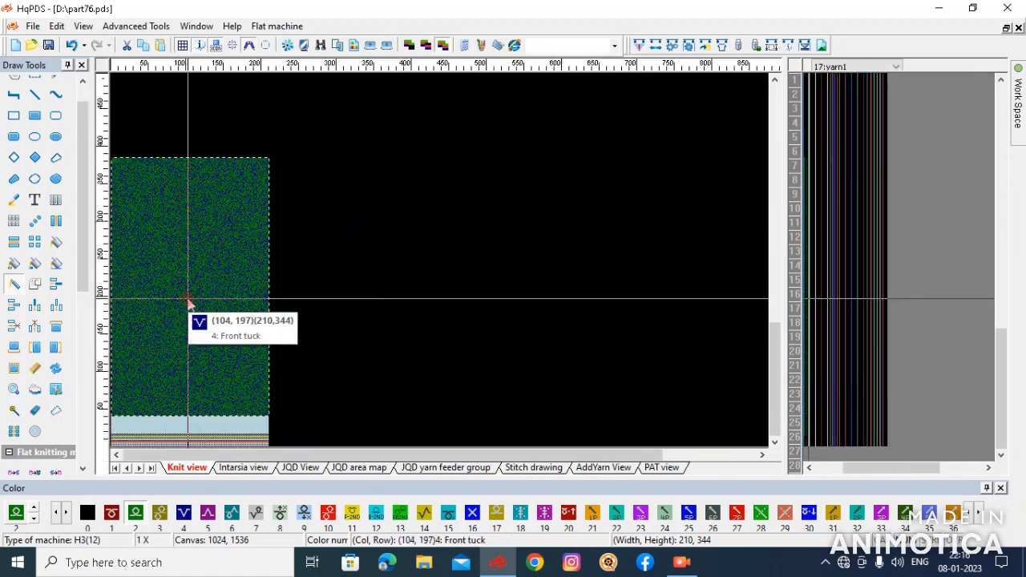
# Step: Undo the diagonal spray and set the Spray gun's gradual change to Density (1) 5 and Density (2) 20
pyautogui.click(72, 44)
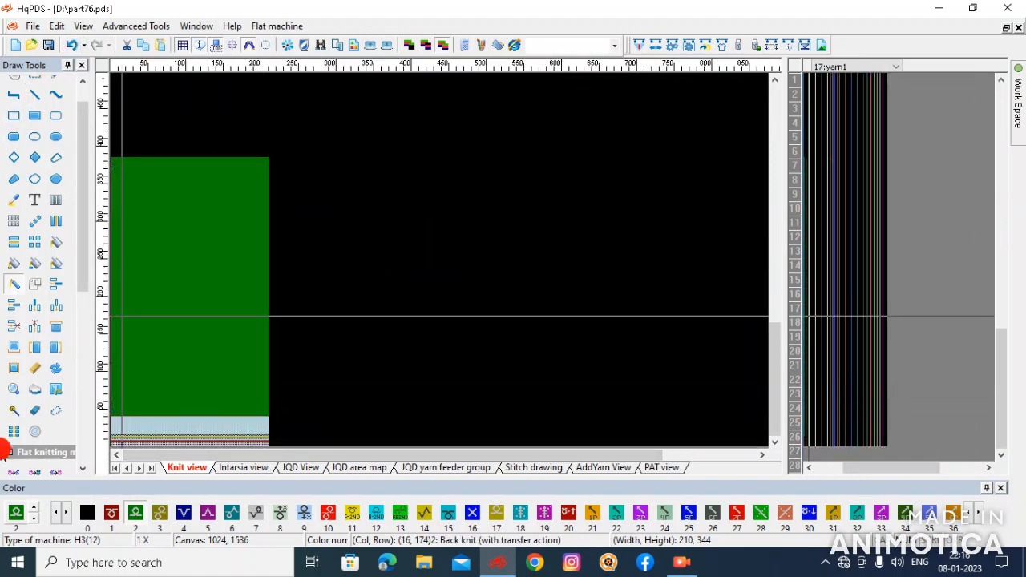
pyautogui.click(14, 283)
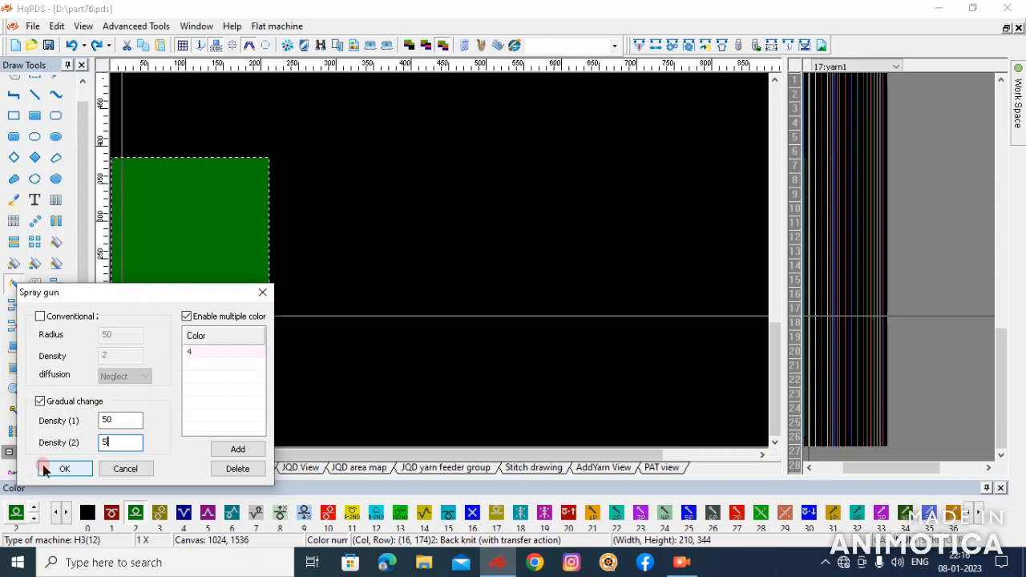
pyautogui.click(149, 474)
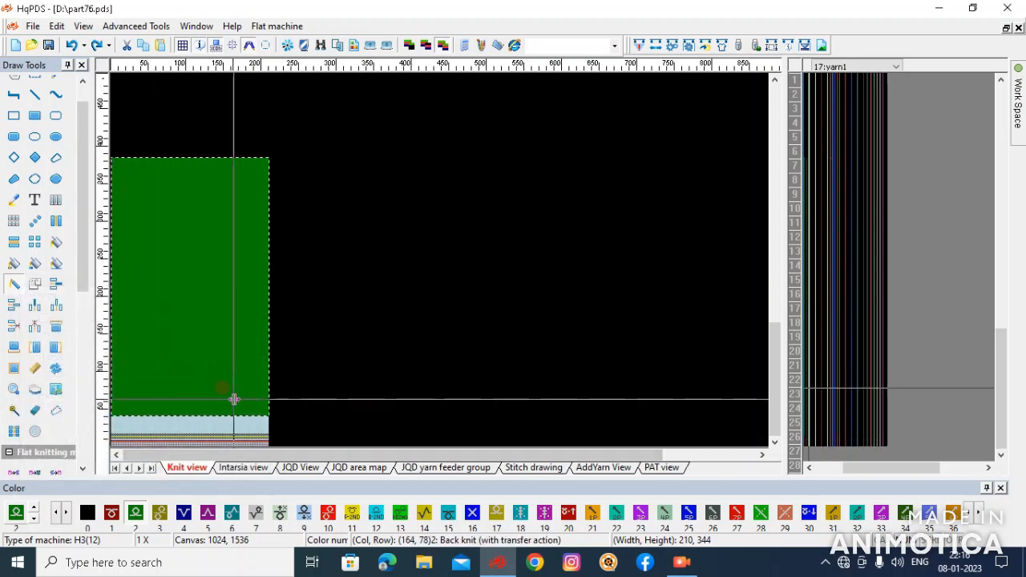
pyautogui.doubleClick(14, 284)
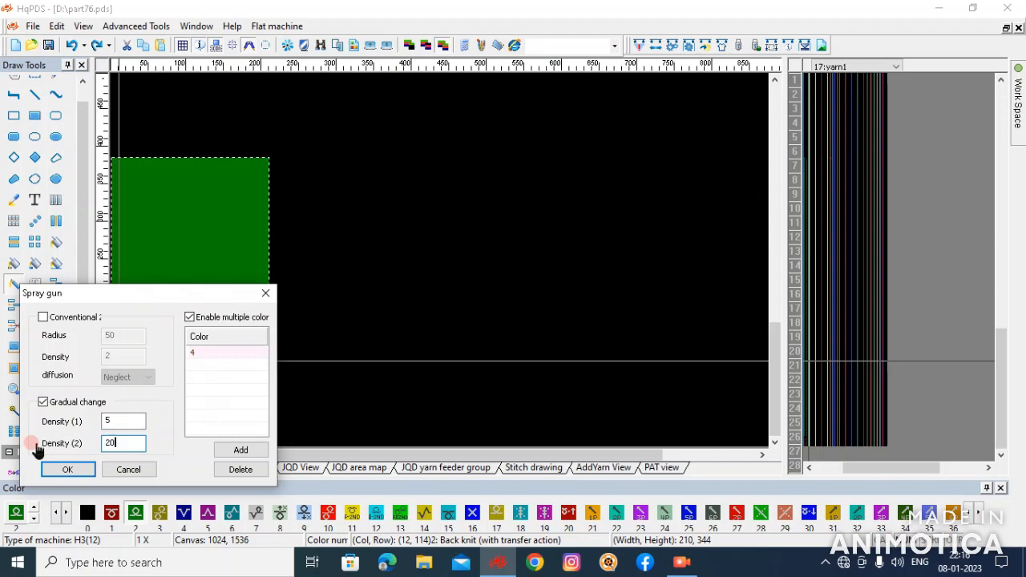
pyautogui.click(69, 470)
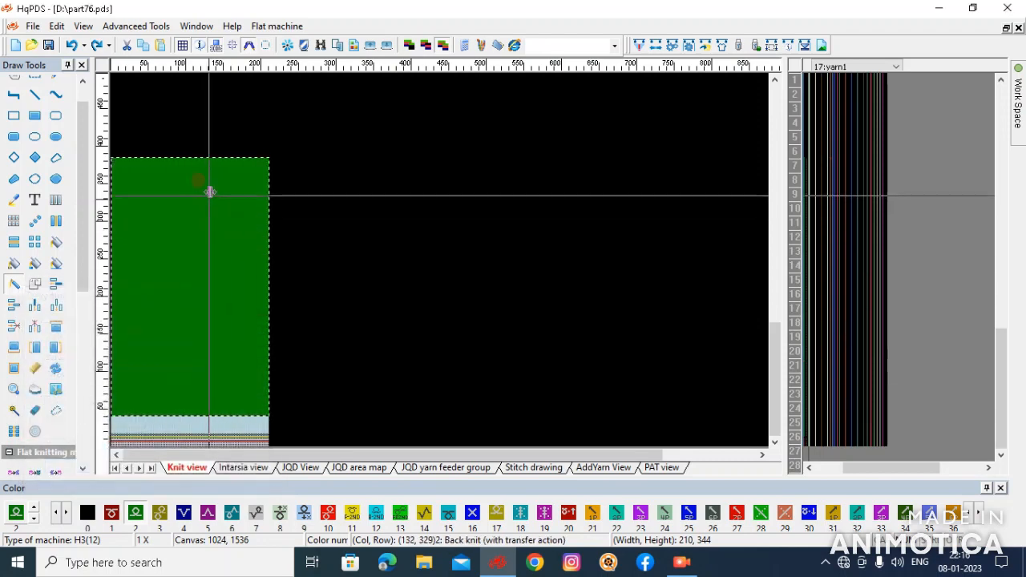
# Step: Replace a short trial spray inside the body with a gradual-change spray from the middle of its lower edge to the middle of its upper edge
pyautogui.moveTo(190, 327); pyautogui.dragTo(188, 358)
pyautogui.scroll(2, 241, 314)
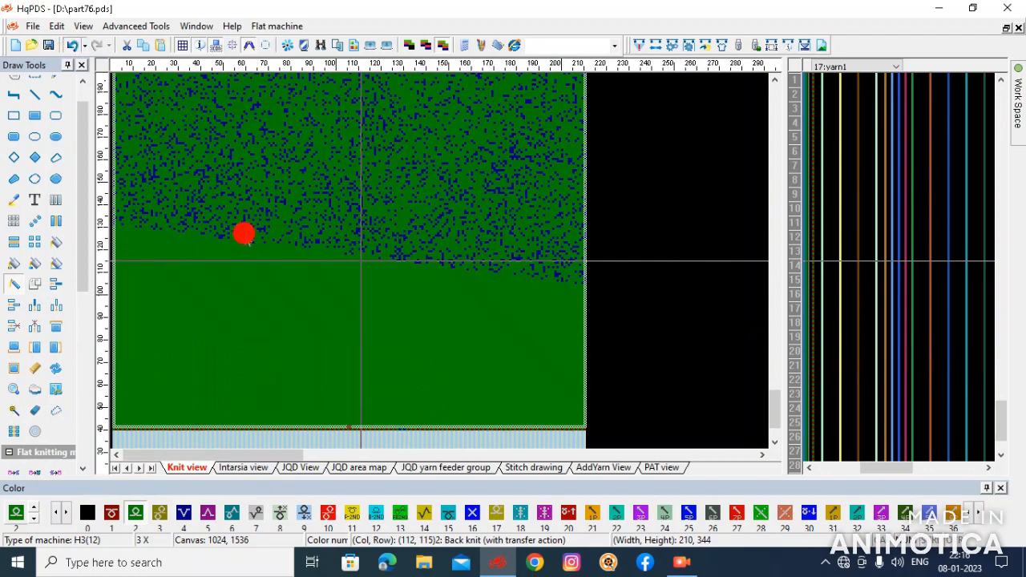
pyautogui.scroll(2, 361, 260)
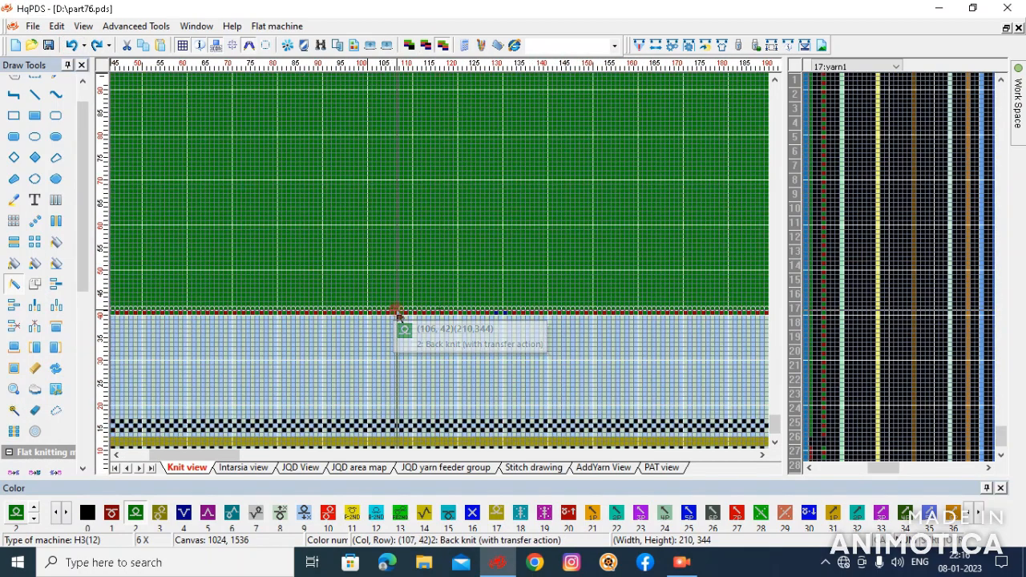
pyautogui.scroll(-4, 380, 266)
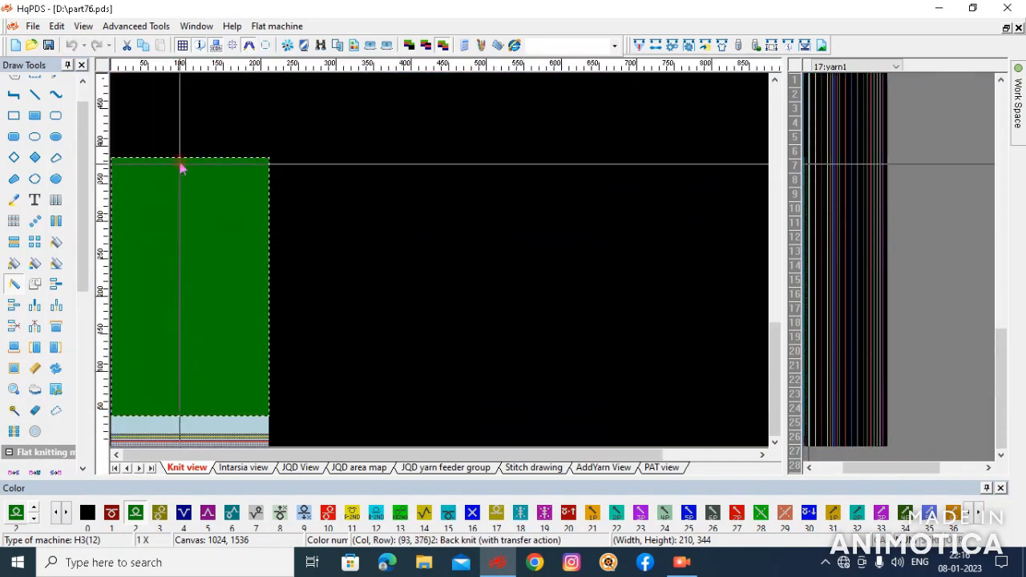
pyautogui.scroll(4, 318, 267)
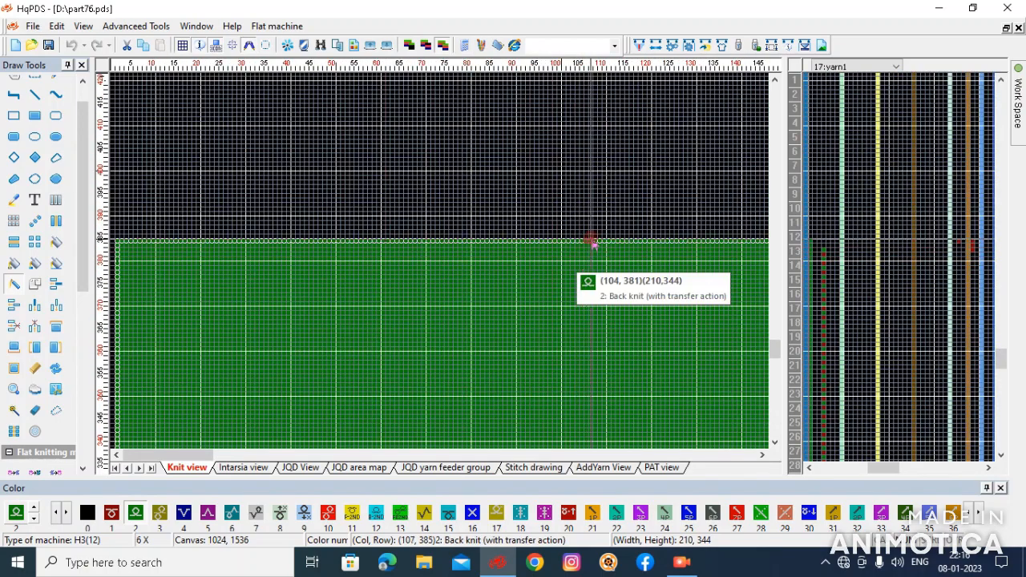
pyautogui.scroll(-1, 294, 267)
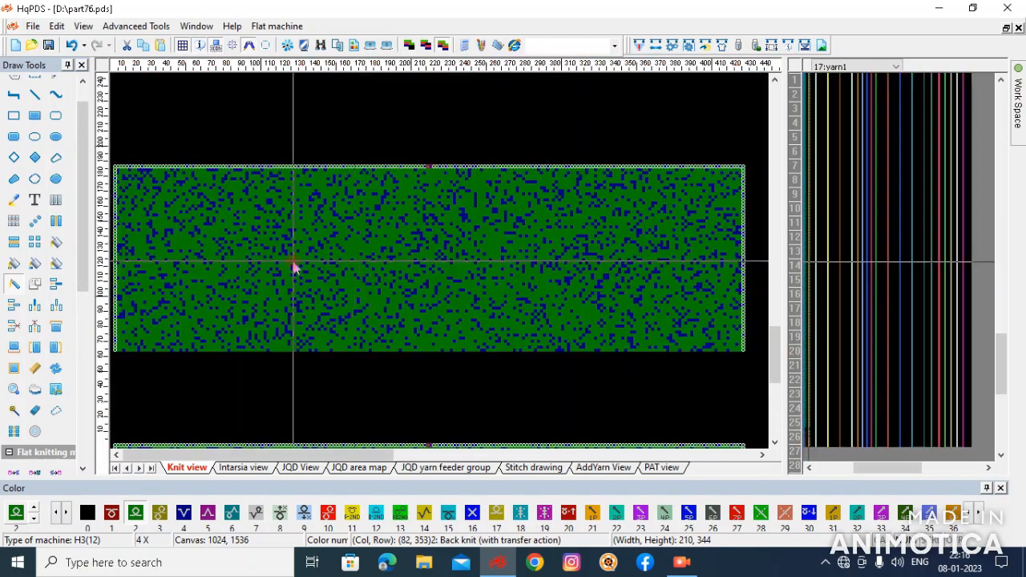
pyautogui.scroll(-3, 295, 267)
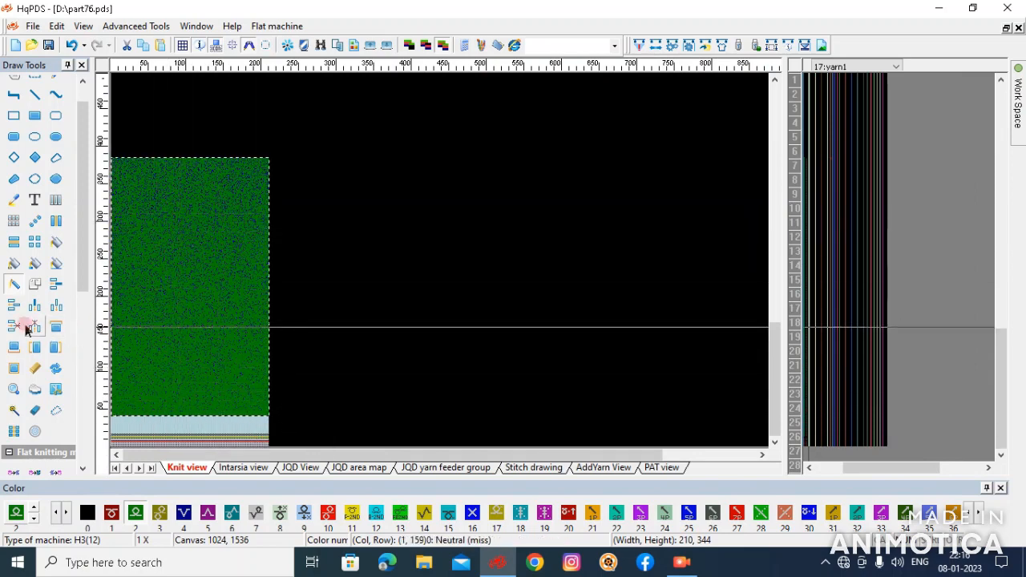
# Step: Set the Spray gun's gradual change Density (1) to 50 and undo the last spray on the body
pyautogui.doubleClick(16, 286)
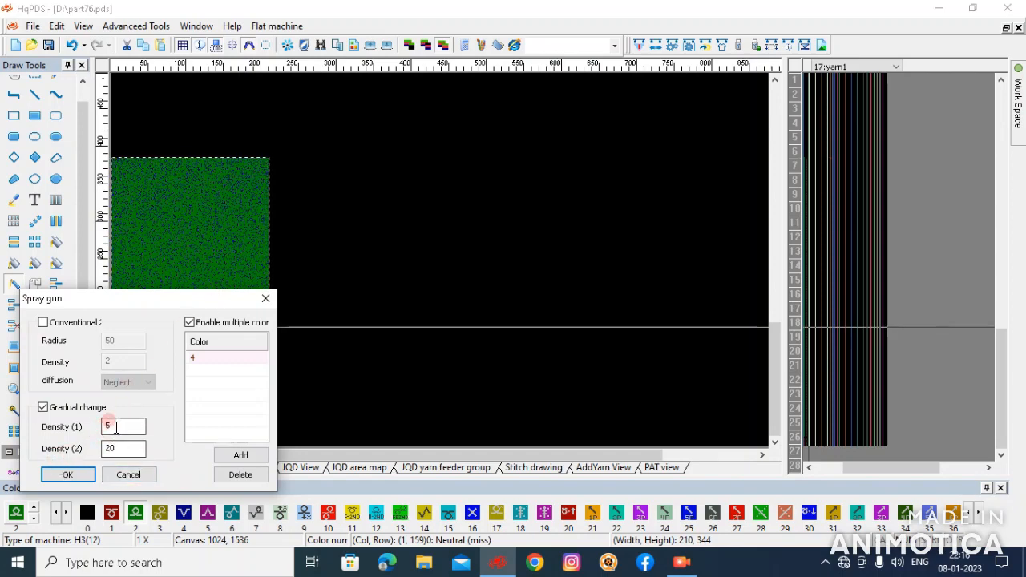
pyautogui.click(68, 475)
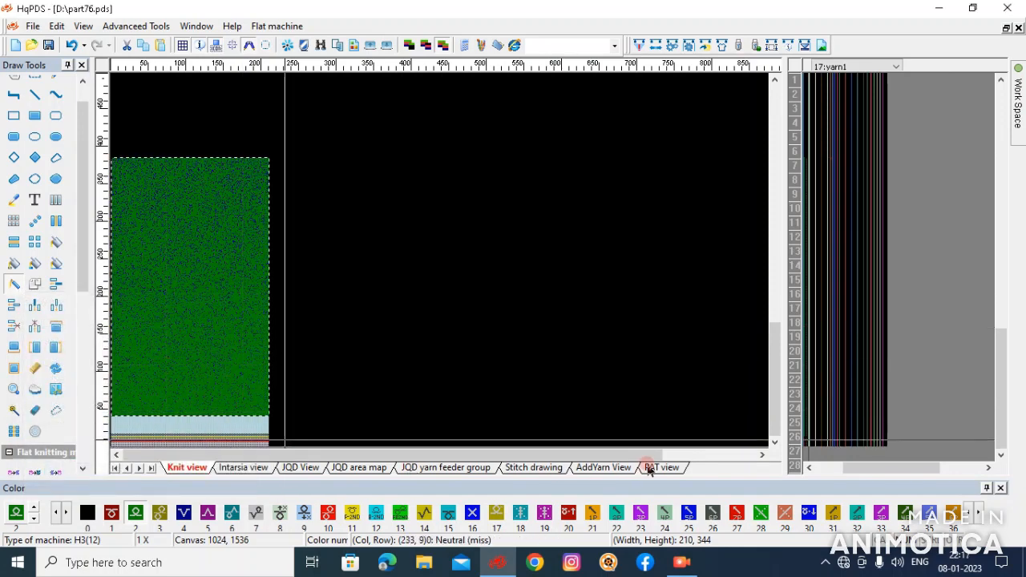
pyautogui.hotkey('ctrl', 'z')
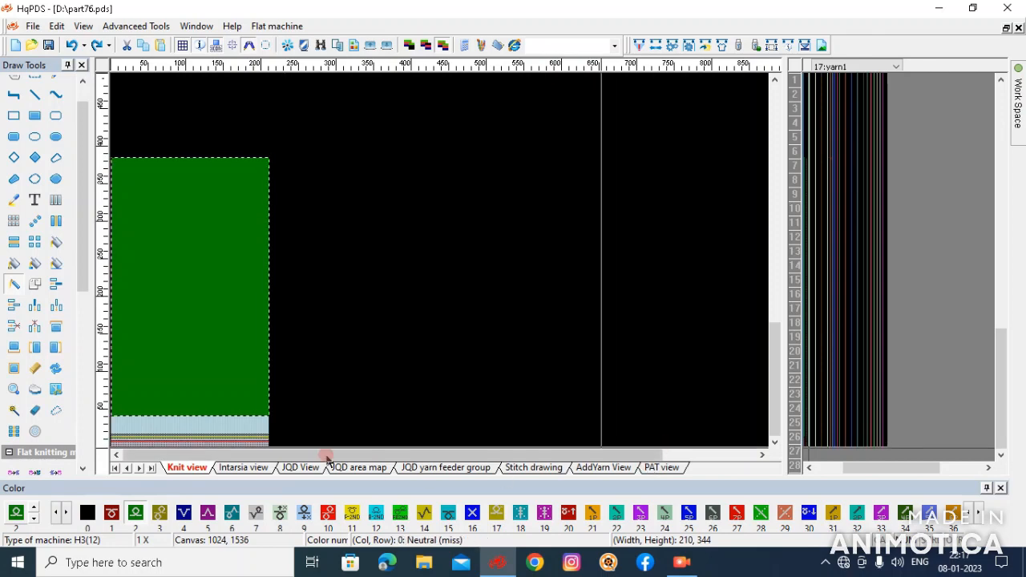
# Step: Spray color 4 with gradual change over the green body, from just above the rib to its upper edge
pyautogui.scroll(3, 220, 381)
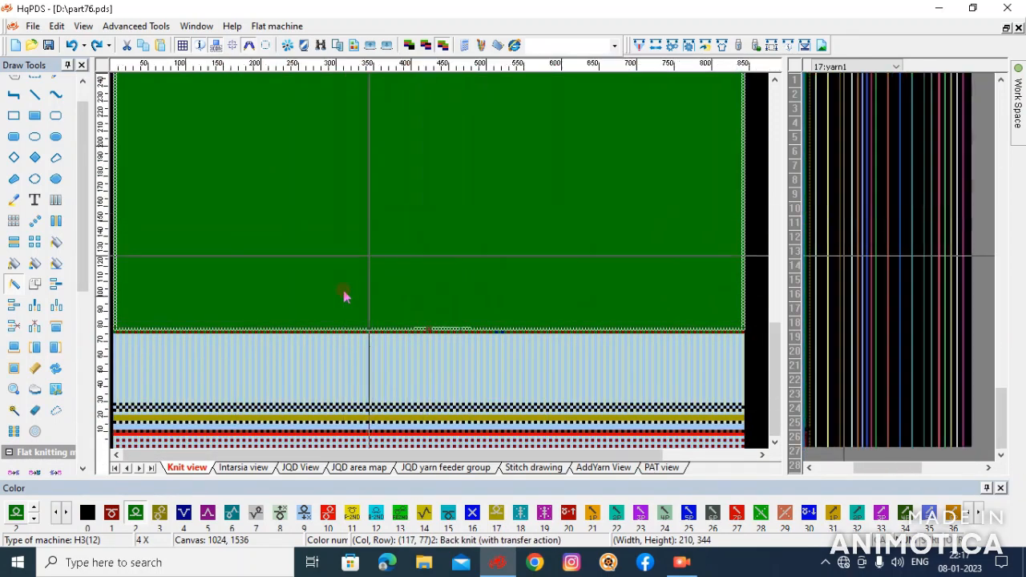
pyautogui.scroll(-3, 155, 171)
pyautogui.scroll(4, 425, 261)
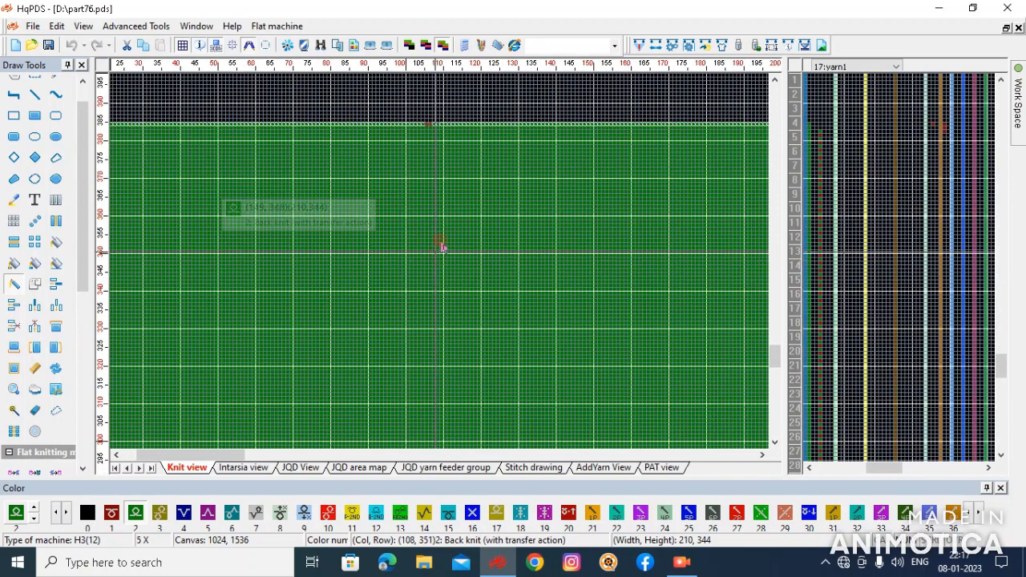
pyautogui.scroll(-4, 385, 291)
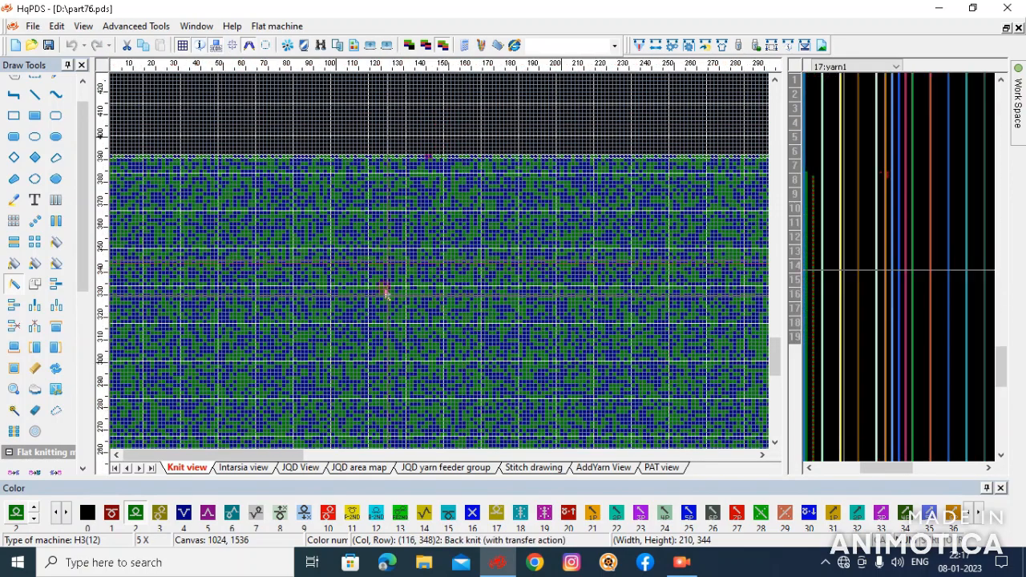
pyautogui.scroll(-2, 186, 442)
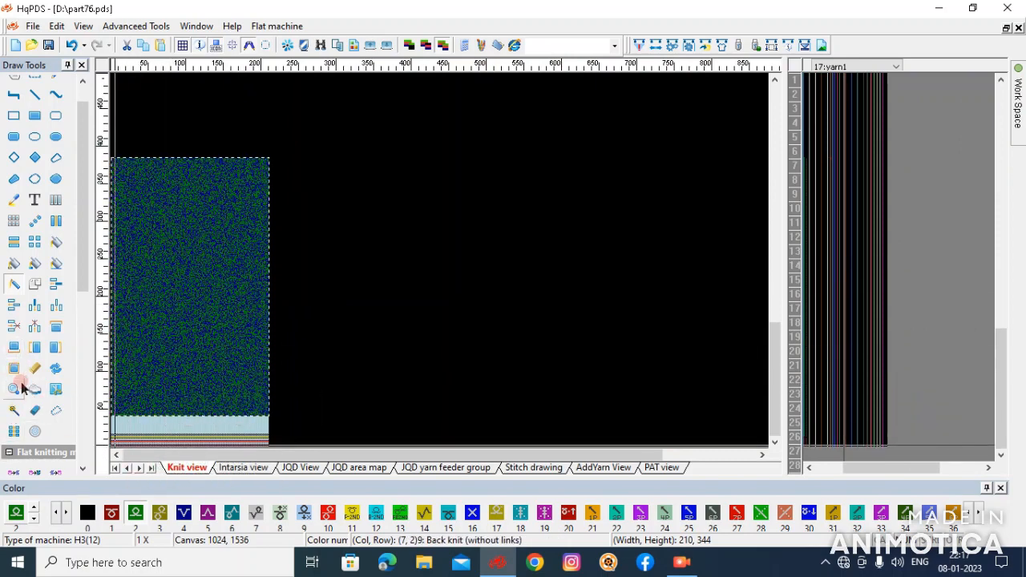
# Step: Keep the Spray gun in Gradual change mode and set Density (1) to 30 and Density (2) to 20
pyautogui.doubleClick(13, 285)
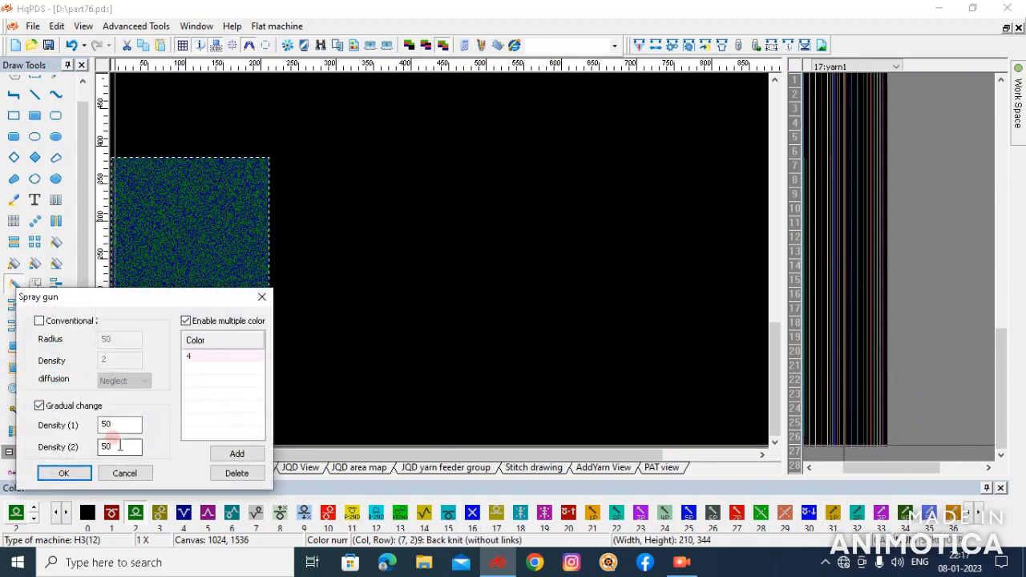
pyautogui.click(39, 406)
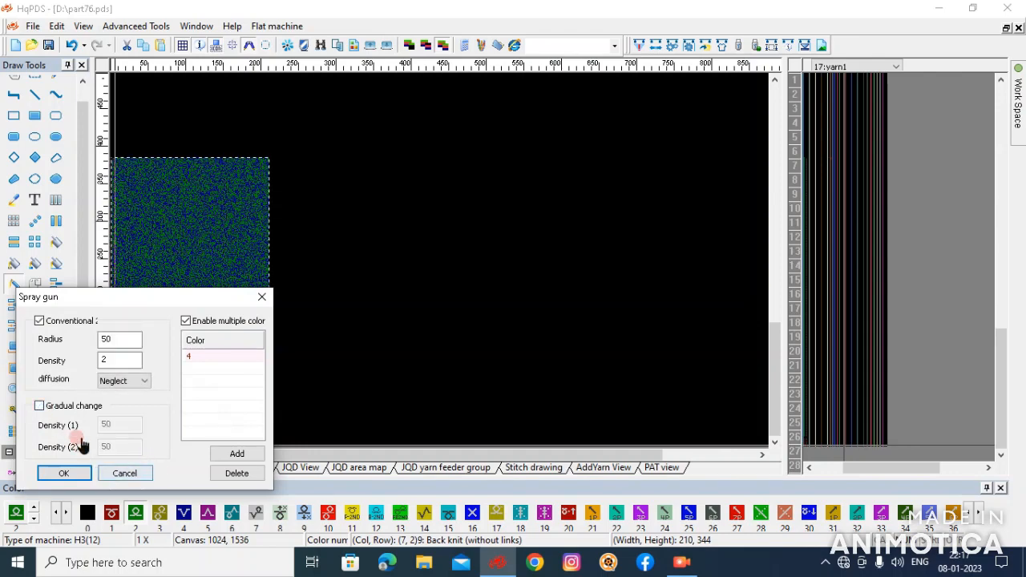
pyautogui.click(39, 407)
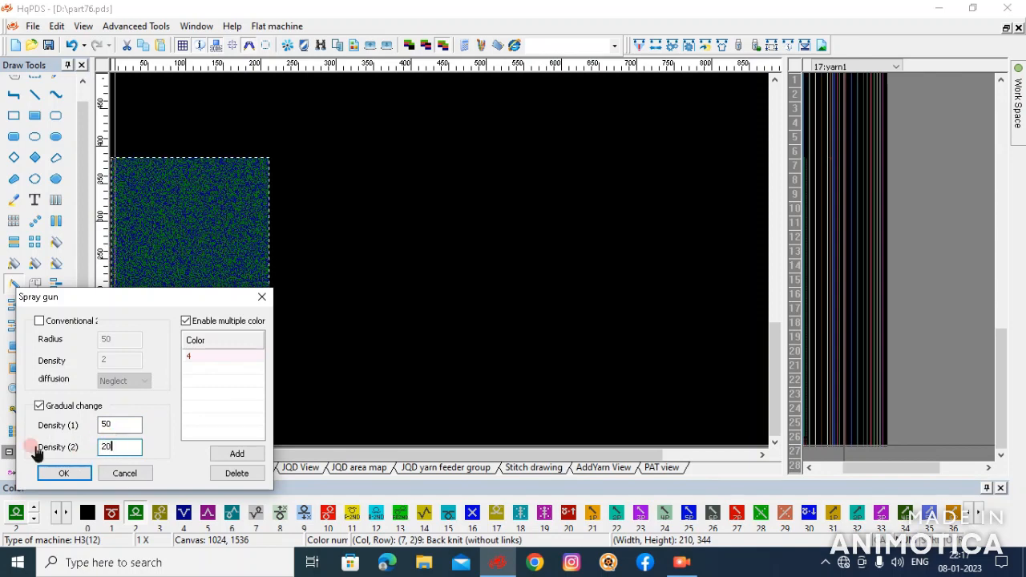
pyautogui.moveTo(104, 417); pyautogui.dragTo(28, 427)
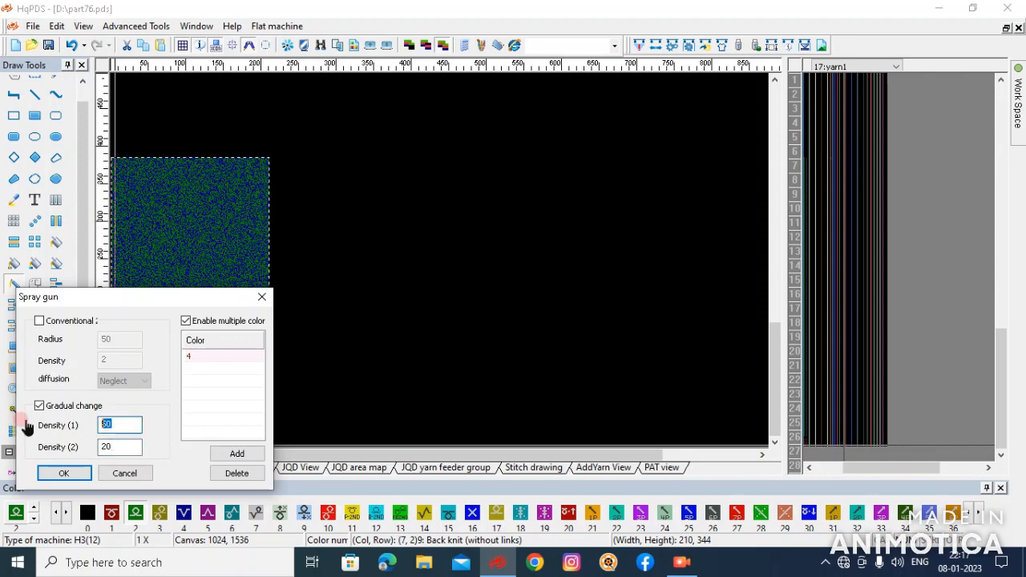
pyautogui.click(62, 473)
# Step: Change the gradual change's Density (1) and spray color 4 over the already speckled body again
pyautogui.doubleClick(15, 286)
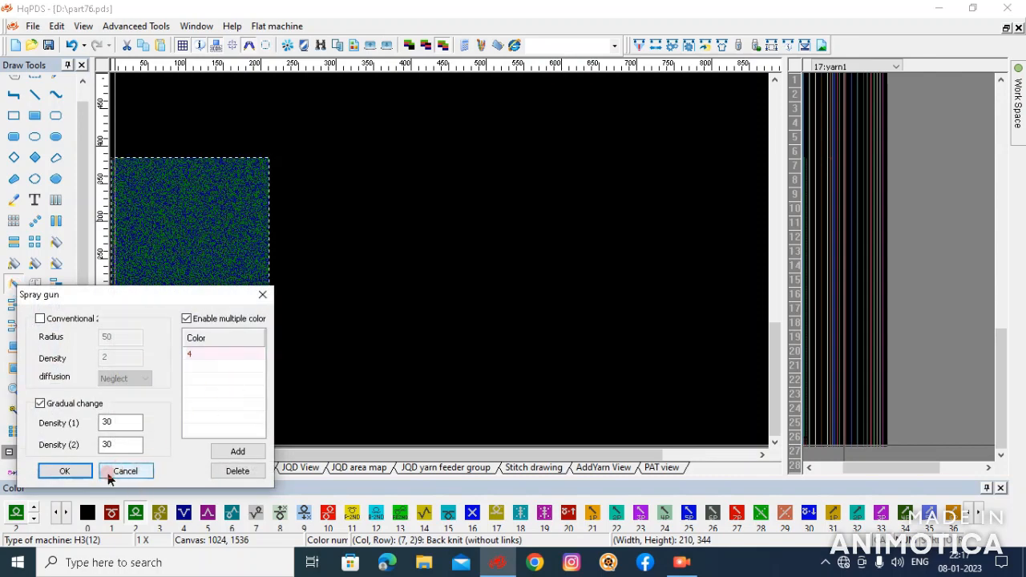
pyautogui.click(127, 423)
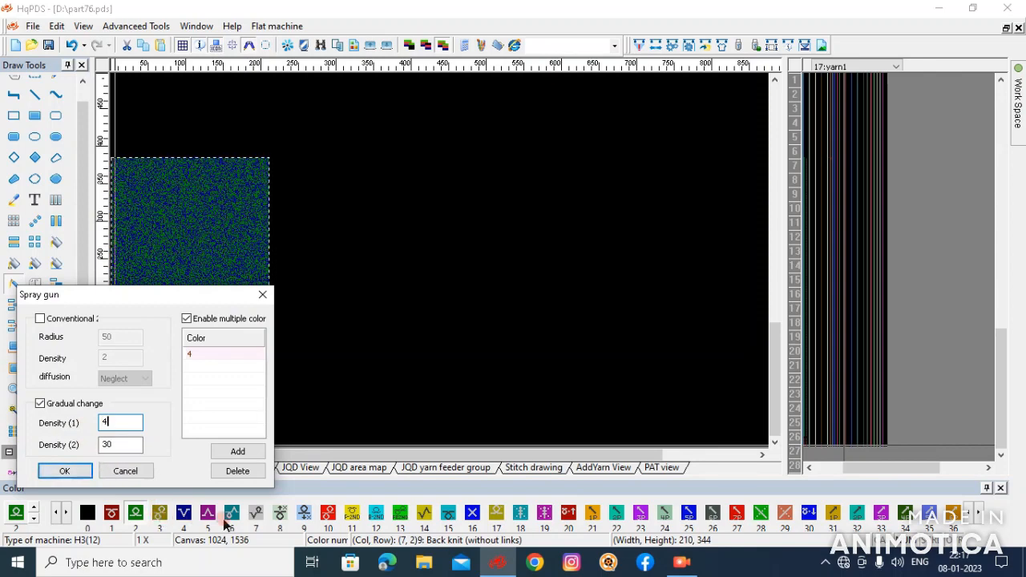
pyautogui.click(64, 472)
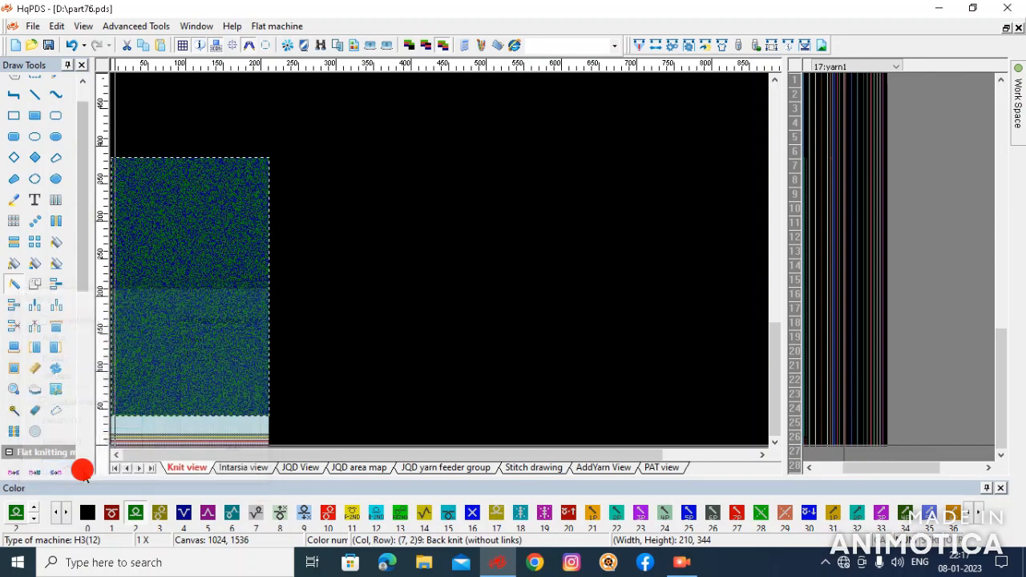
pyautogui.doubleClick(14, 285)
pyautogui.click(67, 471)
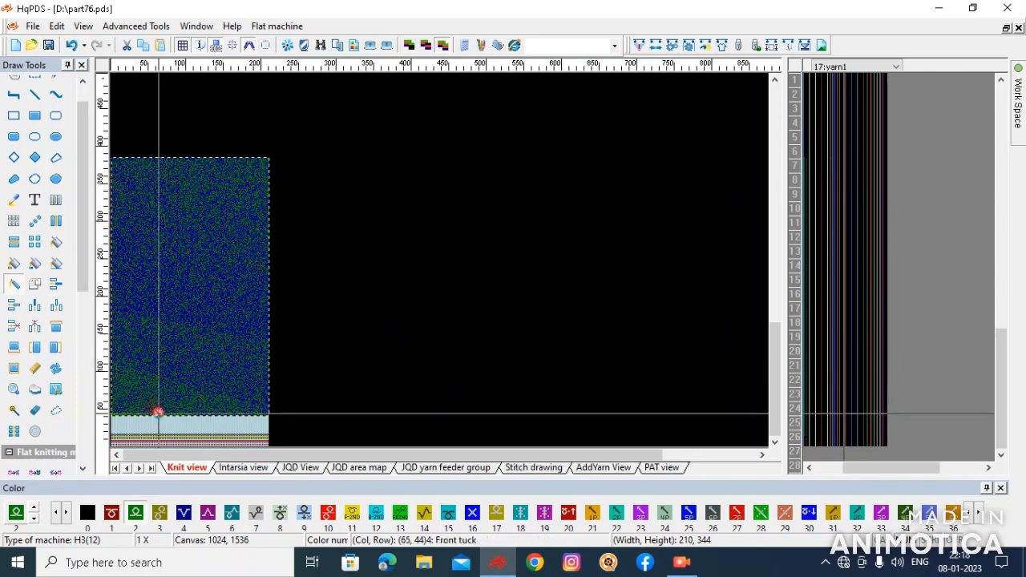
pyautogui.scroll(2, 154, 378)
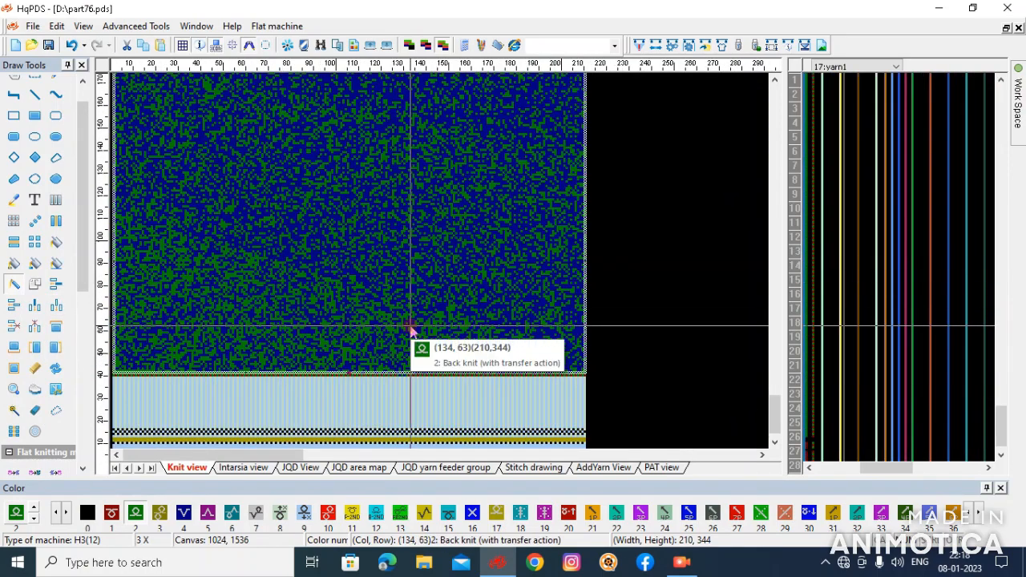
# Step: Replace the Front tuck color on the speckled body with color 2, keeping all colors selected in Replace color
pyautogui.click(338, 182)
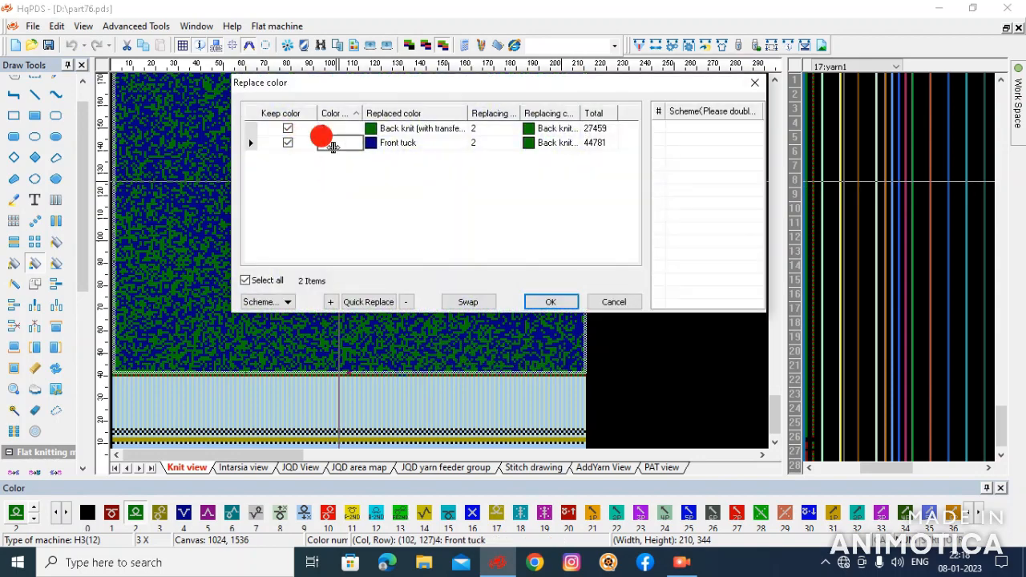
pyautogui.click(528, 300)
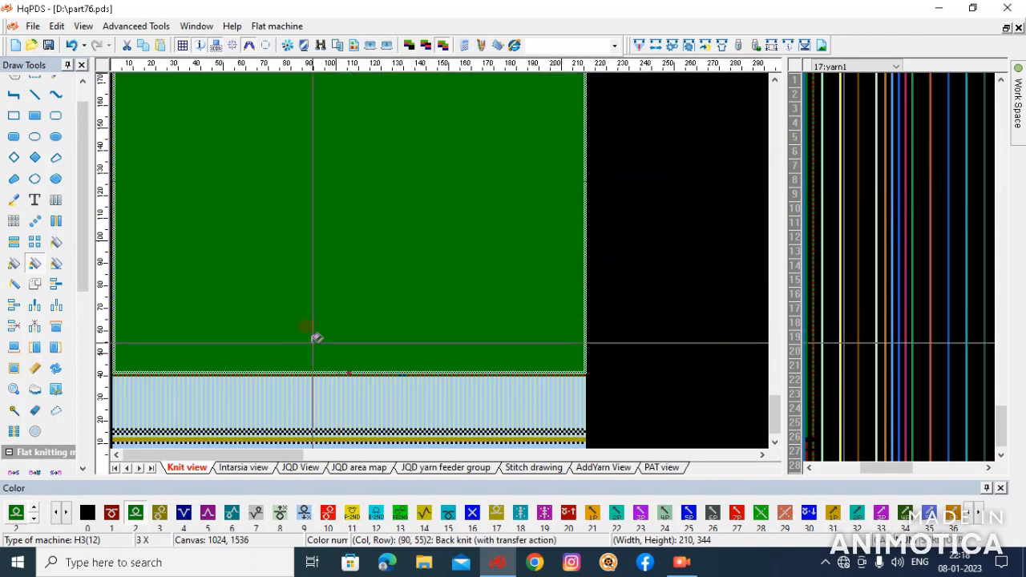
pyautogui.click(313, 339)
pyautogui.click(565, 302)
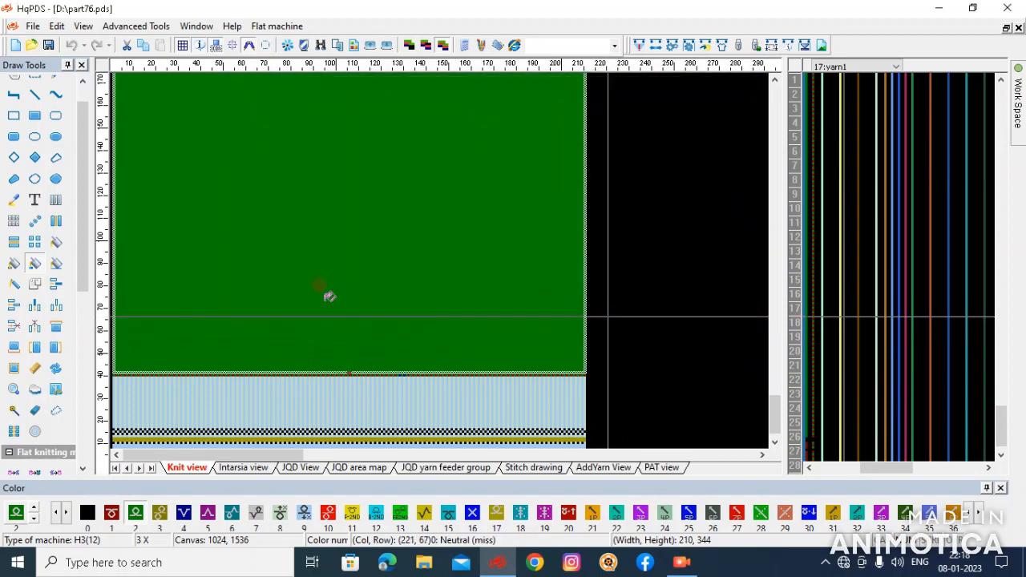
# Step: Try separate gradual-change sprays of color 4 over the lower and upper halves of the green body, and undo both
pyautogui.click(16, 281)
pyautogui.moveTo(339, 369); pyautogui.dragTo(333, 120)
pyautogui.scroll(-2, 330, 168)
pyautogui.moveTo(197, 254); pyautogui.dragTo(190, 302)
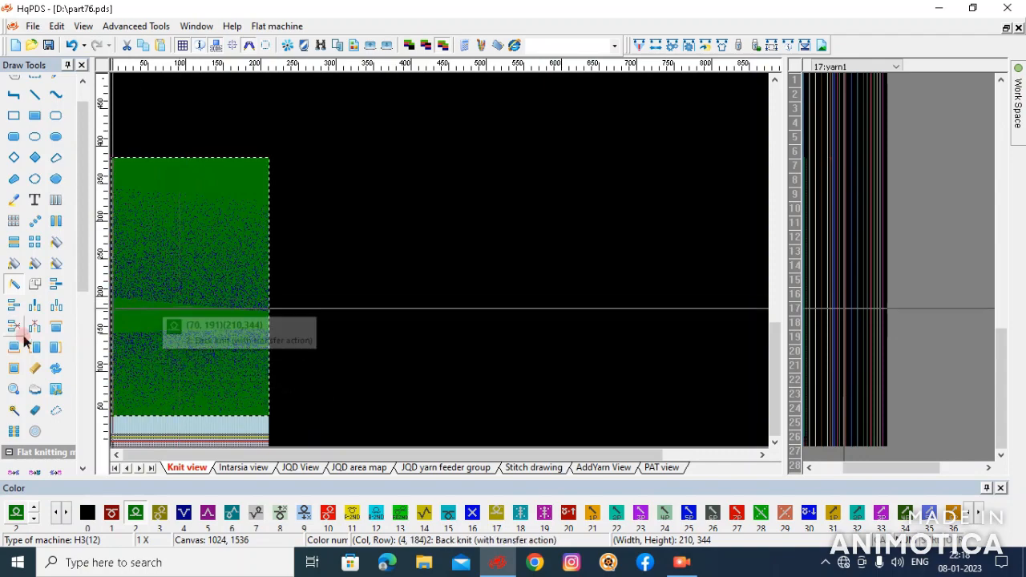
pyautogui.hotkey('ctrl', 'z')
pyautogui.hotkey('ctrl', 'z')
# Step: Try one long gradual-change spray of color 4 from just above the rib to the body's upper edge, and undo it
pyautogui.scroll(2, 267, 416)
pyautogui.scroll(4, 267, 416)
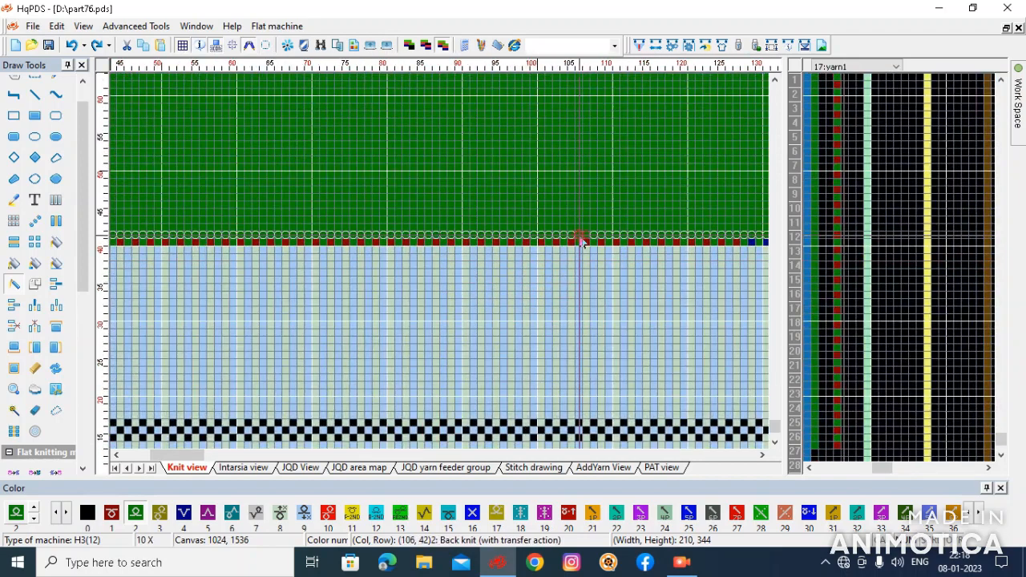
pyautogui.scroll(-4, 442, 240)
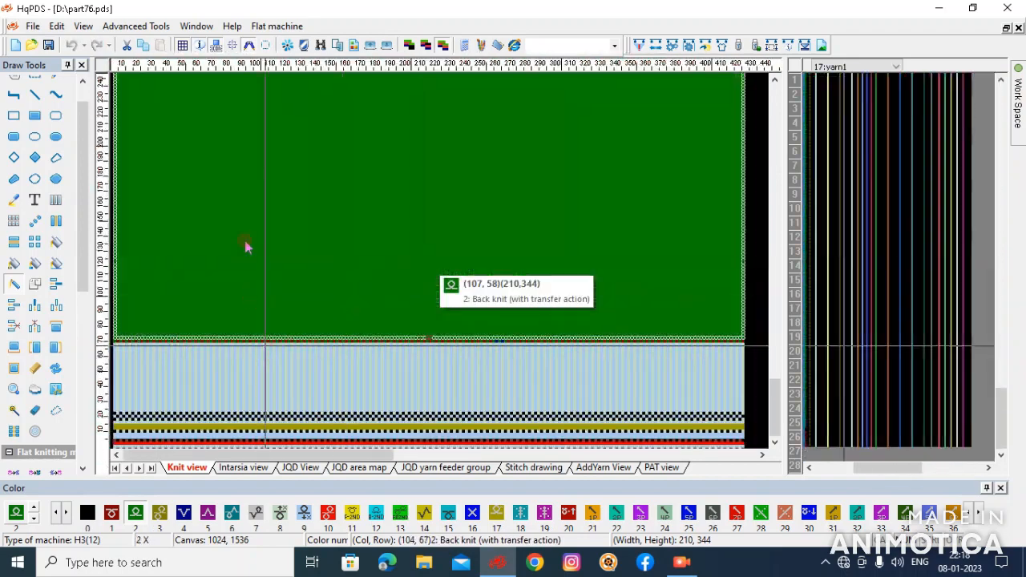
pyautogui.scroll(5, 246, 247)
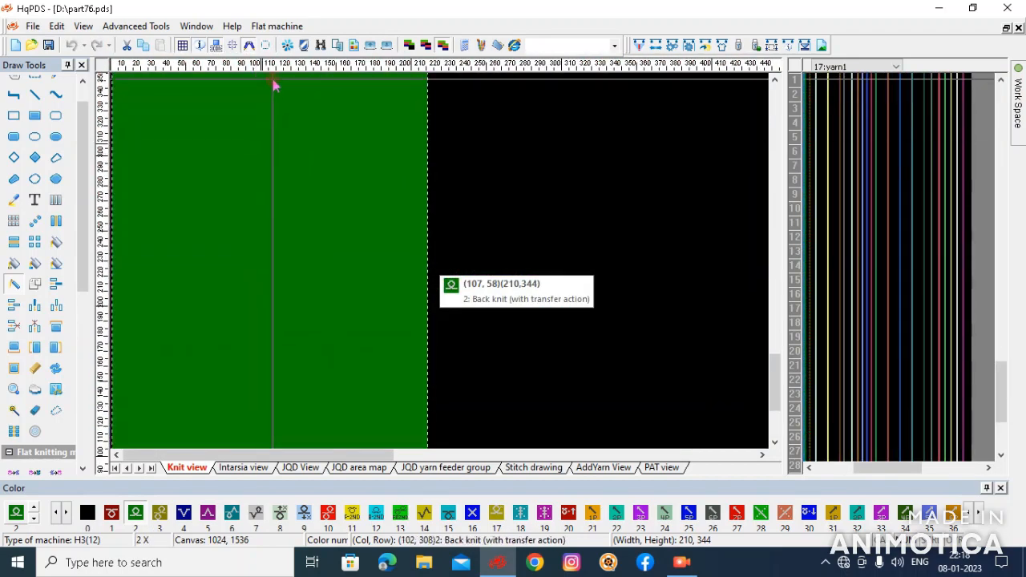
pyautogui.scroll(1, 274, 84)
pyautogui.click(351, 181)
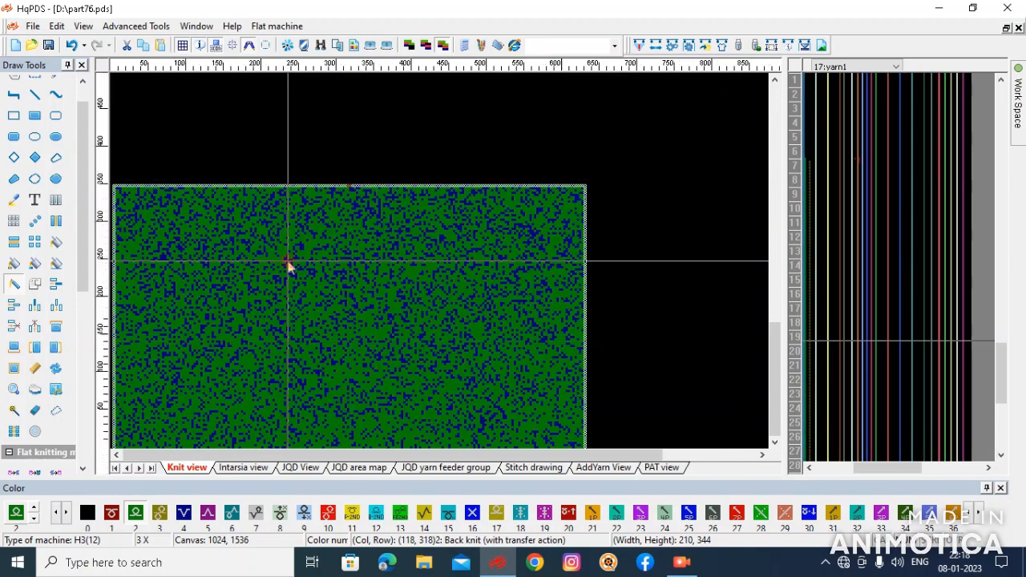
pyautogui.scroll(-2, 288, 265)
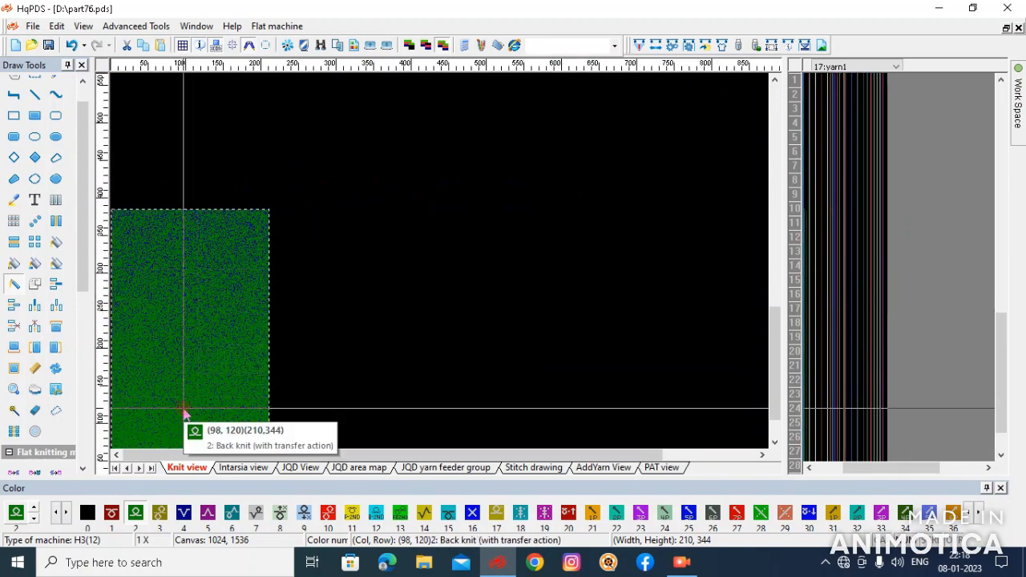
pyautogui.scroll(2, 259, 192)
pyautogui.click(71, 45)
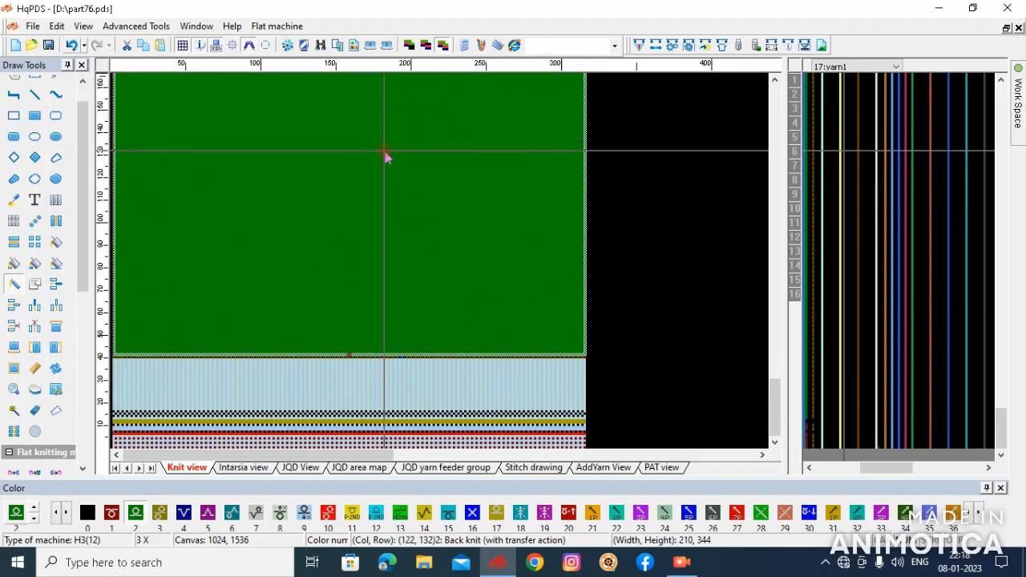
# Step: Spray color 4 with gradual change over the green body again, and dismiss the Insert empty row settings
pyautogui.scroll(-2, 385, 158)
pyautogui.click(200, 401)
pyautogui.scroll(1, 207, 376)
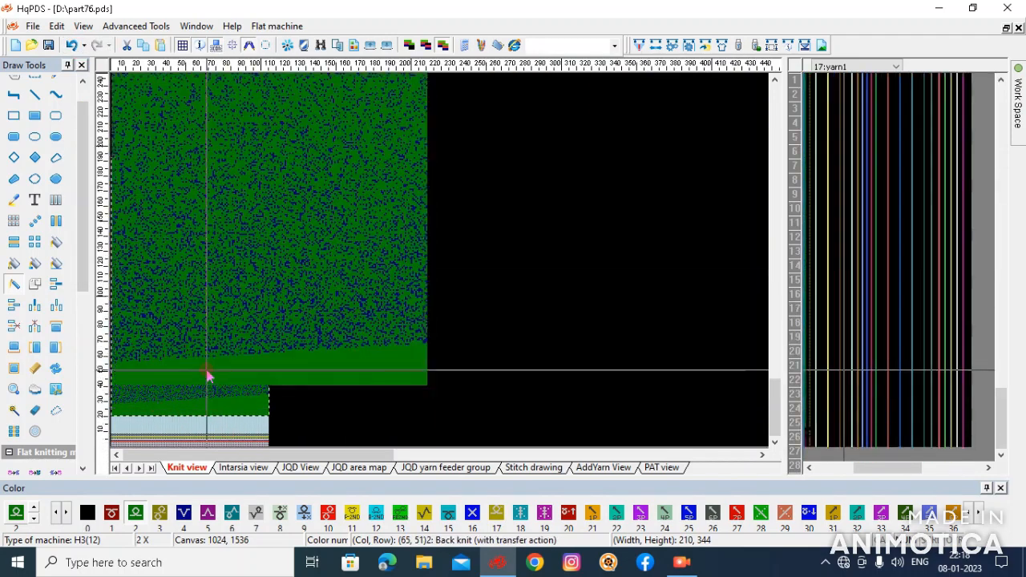
pyautogui.click(13, 302)
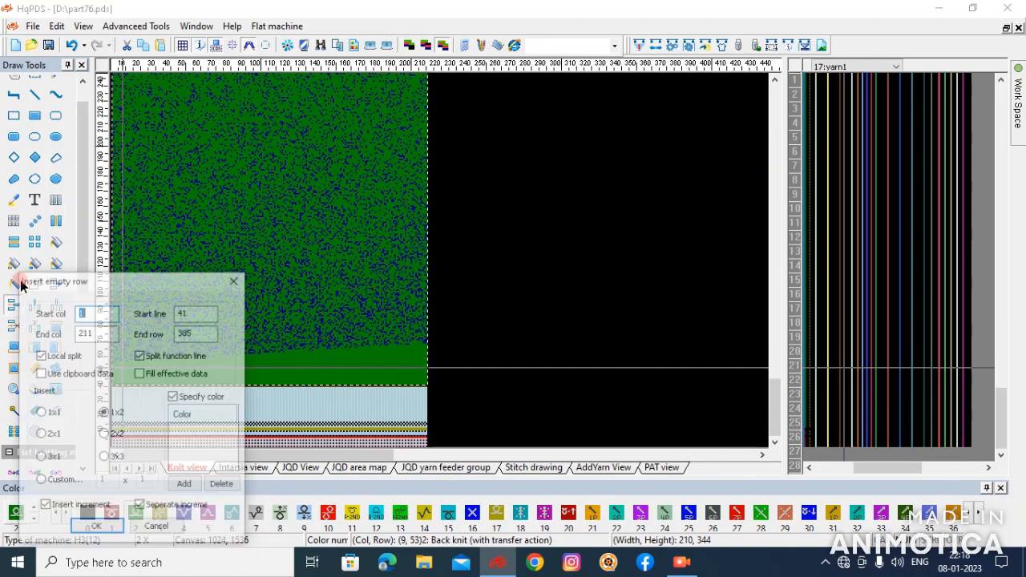
pyautogui.click(238, 280)
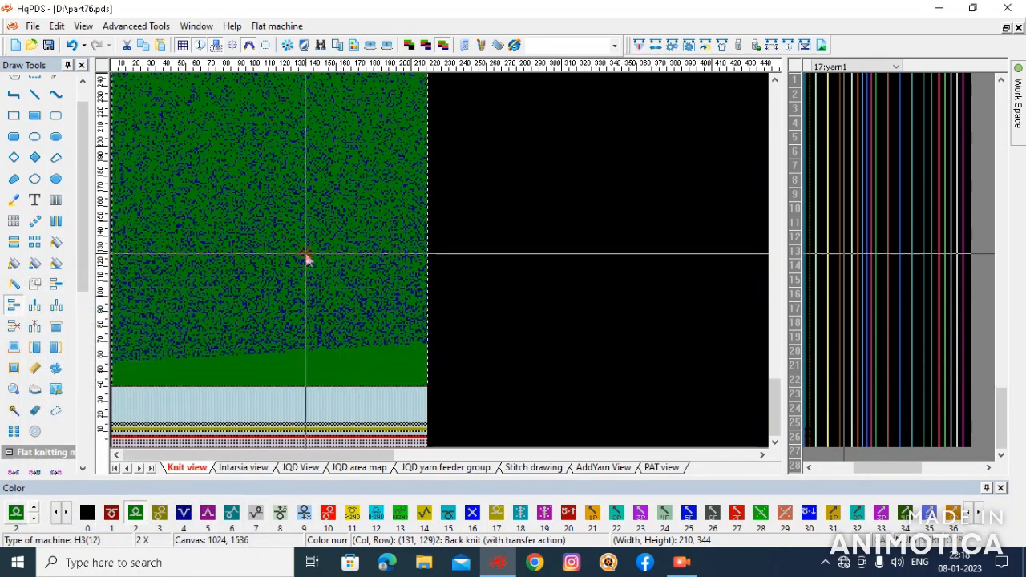
# Step: Delete color 4 from the Spray gun's multiple color list
pyautogui.click(14, 275)
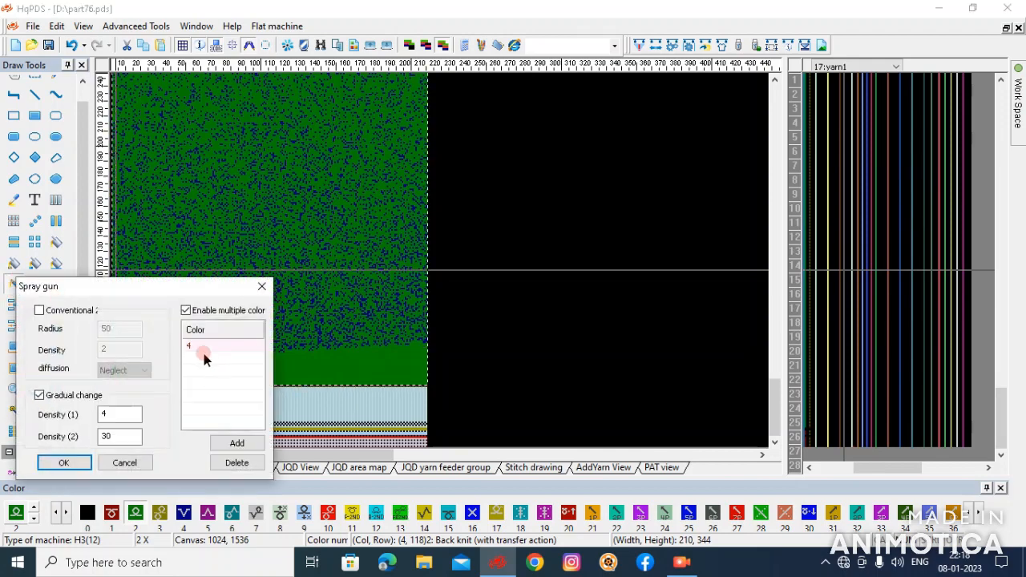
pyautogui.click(239, 445)
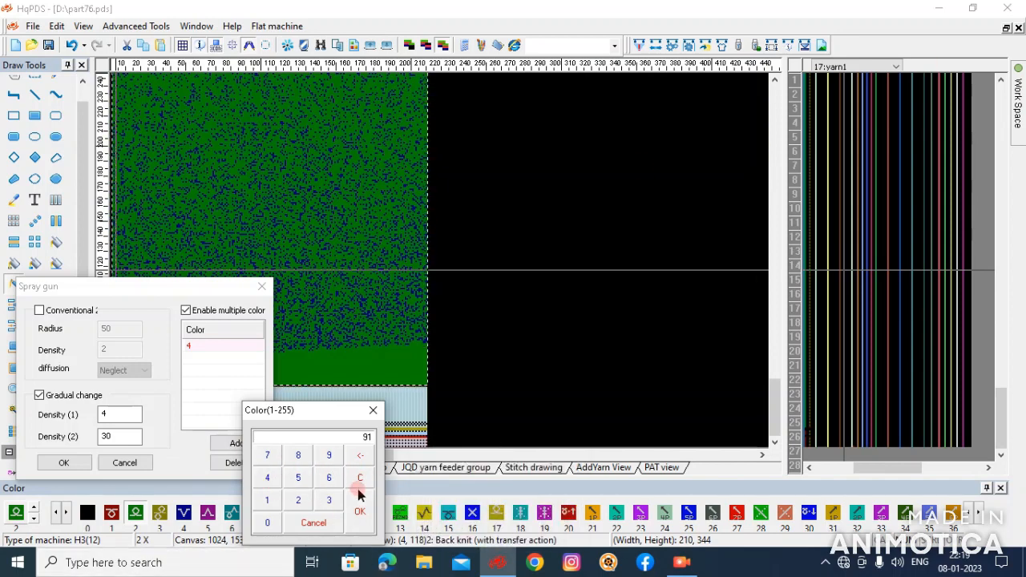
pyautogui.click(226, 347)
pyautogui.click(372, 410)
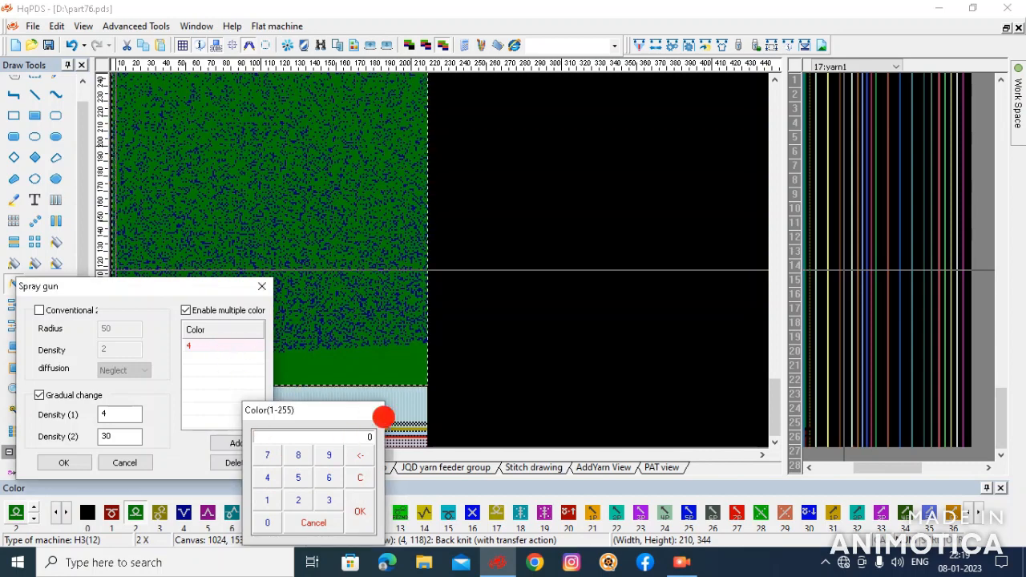
pyautogui.click(196, 350)
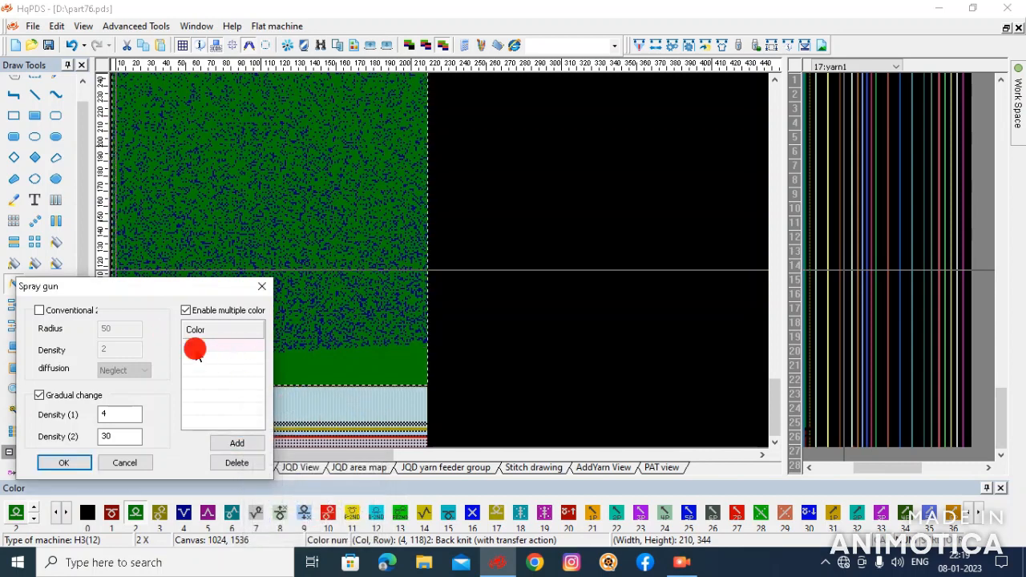
pyautogui.click(241, 462)
# Step: Add color 5 to the Spray gun's multiple color list and apply the settings
pyautogui.click(237, 445)
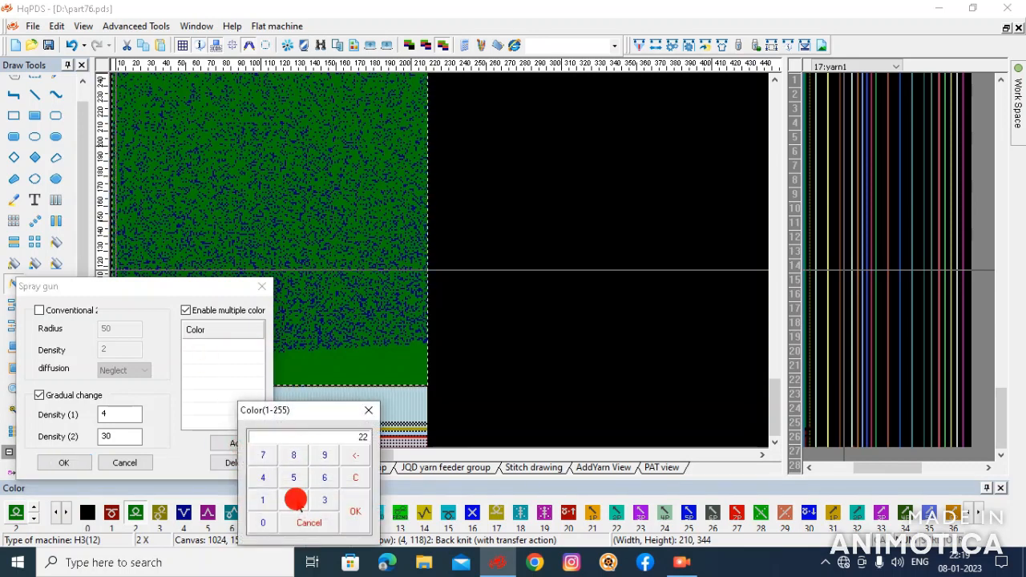
pyautogui.click(262, 501)
pyautogui.click(301, 521)
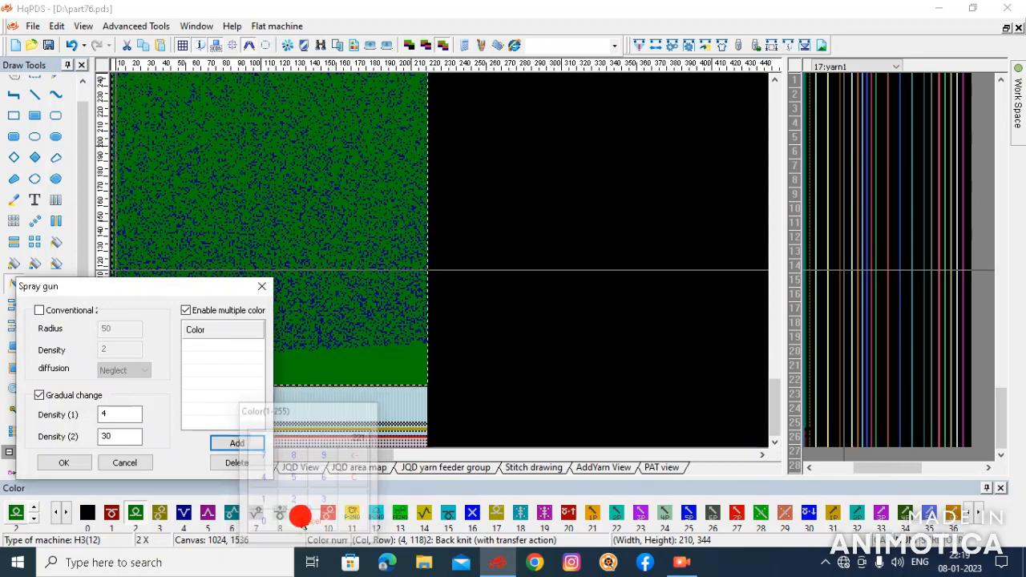
pyautogui.click(235, 445)
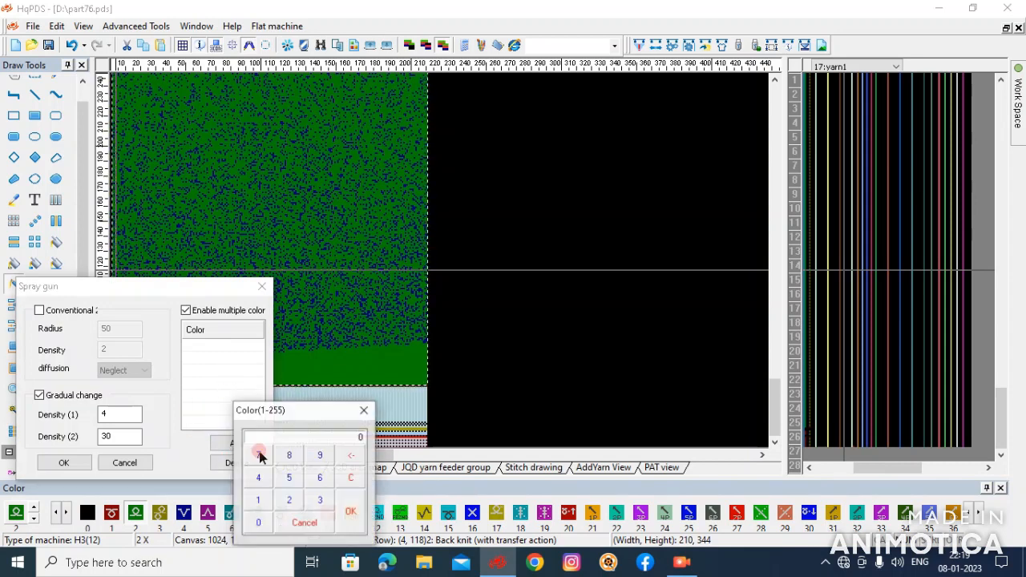
pyautogui.click(288, 479)
pyautogui.click(340, 510)
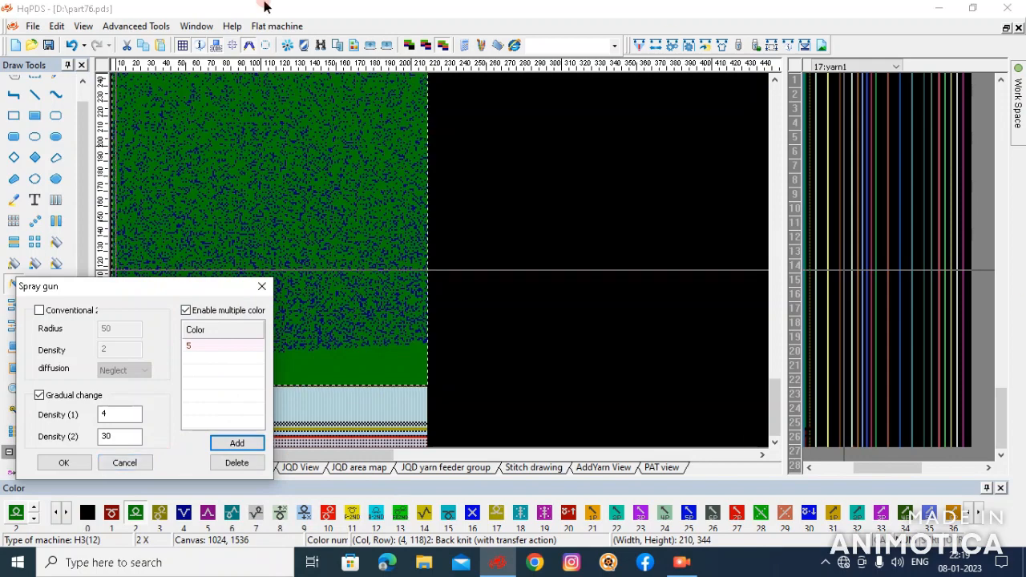
pyautogui.click(65, 463)
# Step: Try spraying color 5 with gradual change over the speckled body in several bands, and undo back to the plain green body
pyautogui.moveTo(270, 387)
pyautogui.mouseDown()
pyautogui.moveTo(264, 364)
pyautogui.moveTo(289, 165)
pyautogui.mouseUp()
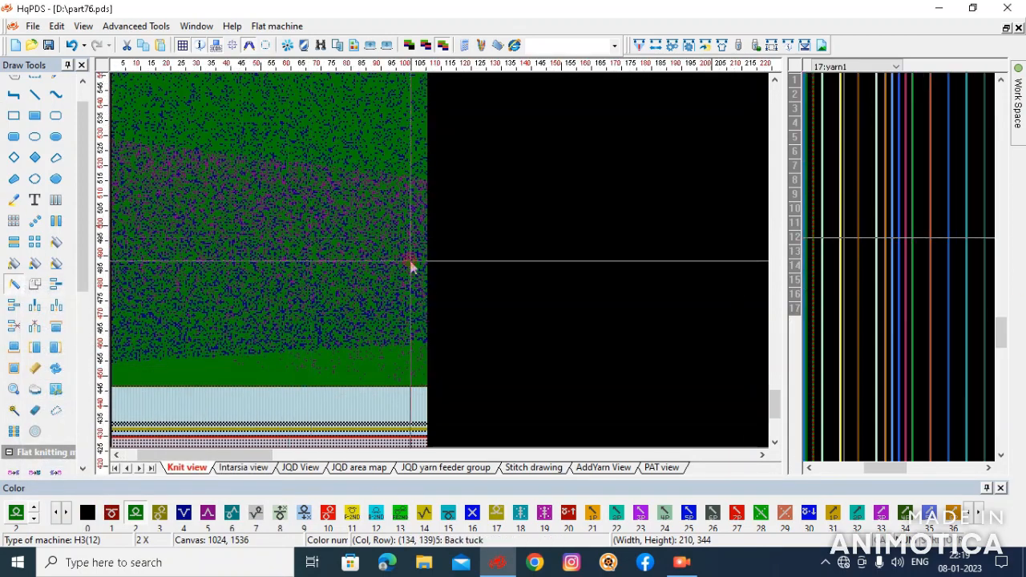
pyautogui.scroll(1, 416, 267)
pyautogui.scroll(-1, 254, 241)
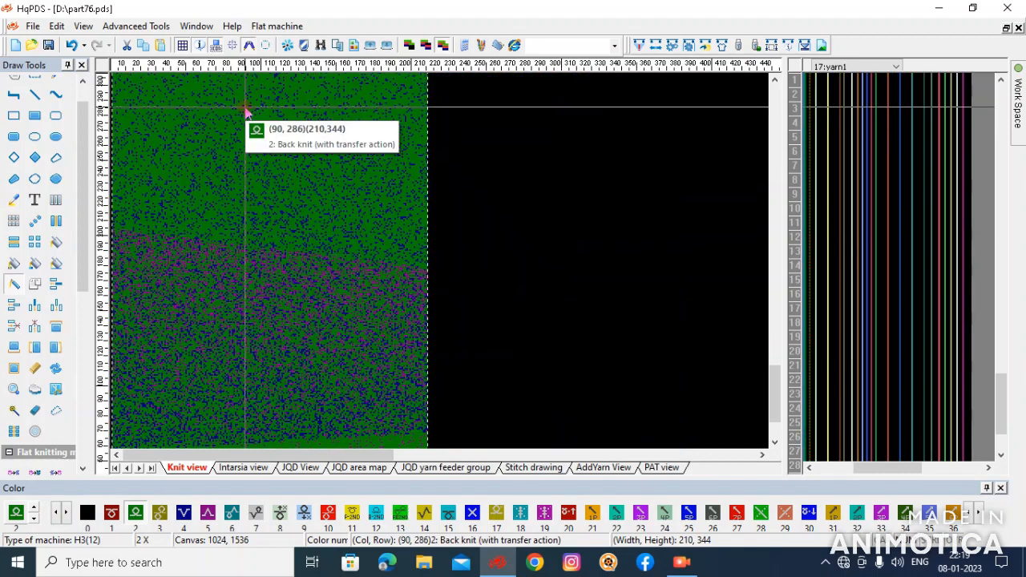
pyautogui.scroll(-1, 287, 174)
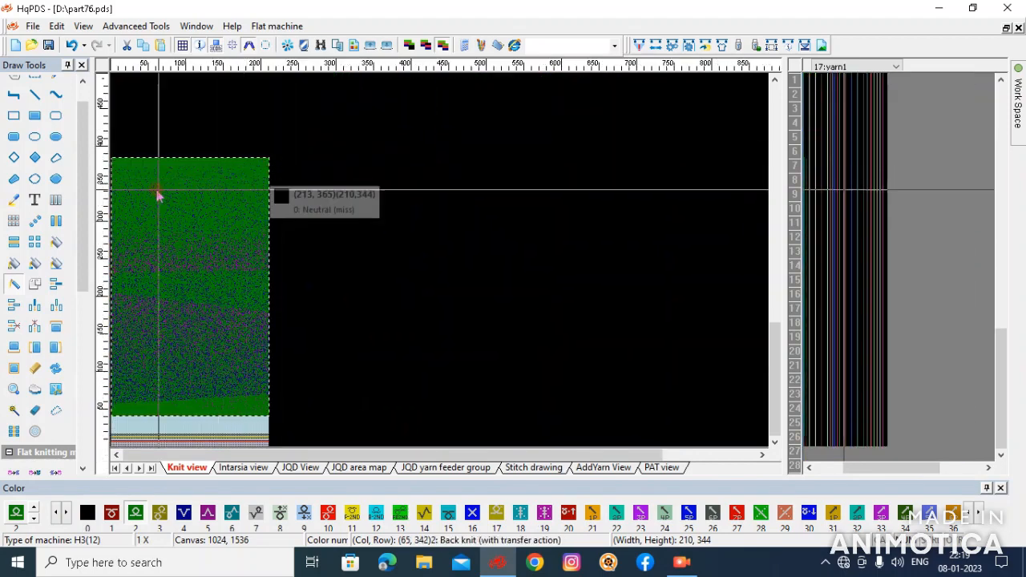
pyautogui.click(238, 305)
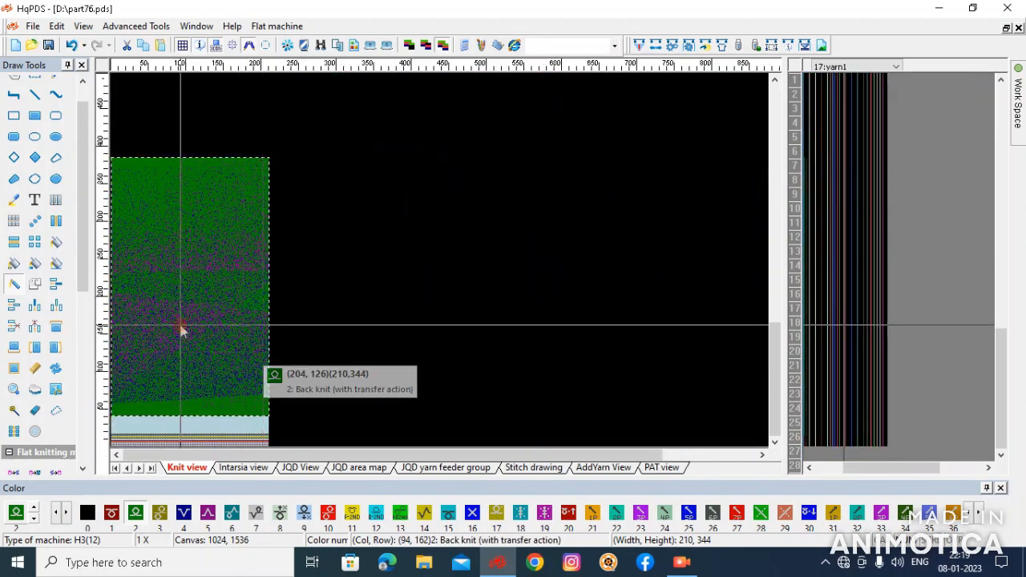
pyautogui.scroll(2, 313, 385)
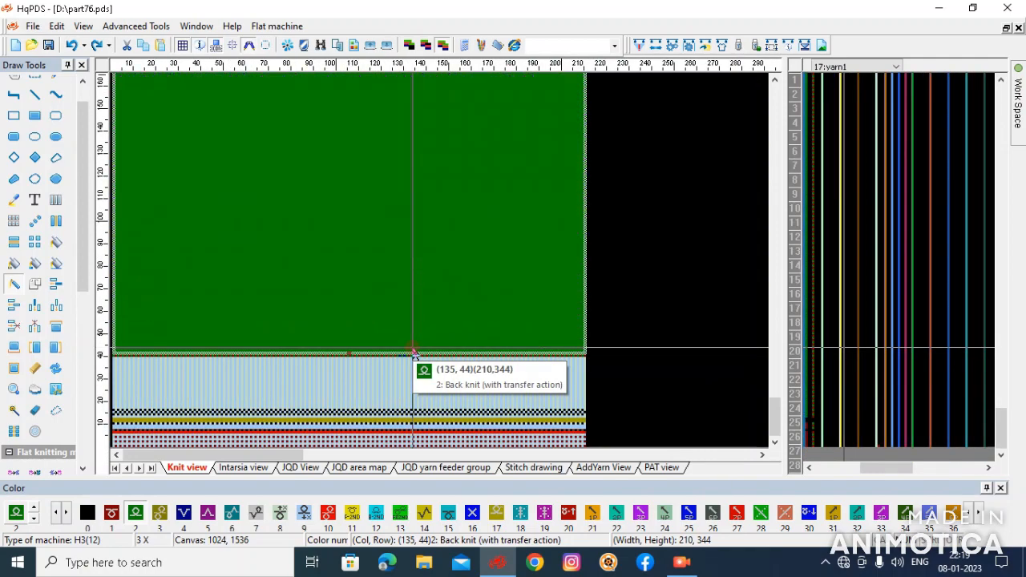
# Step: Spray color 5 with gradual change in diagonal bands across the green body, rising from its lower left to its upper right
pyautogui.click(200, 153)
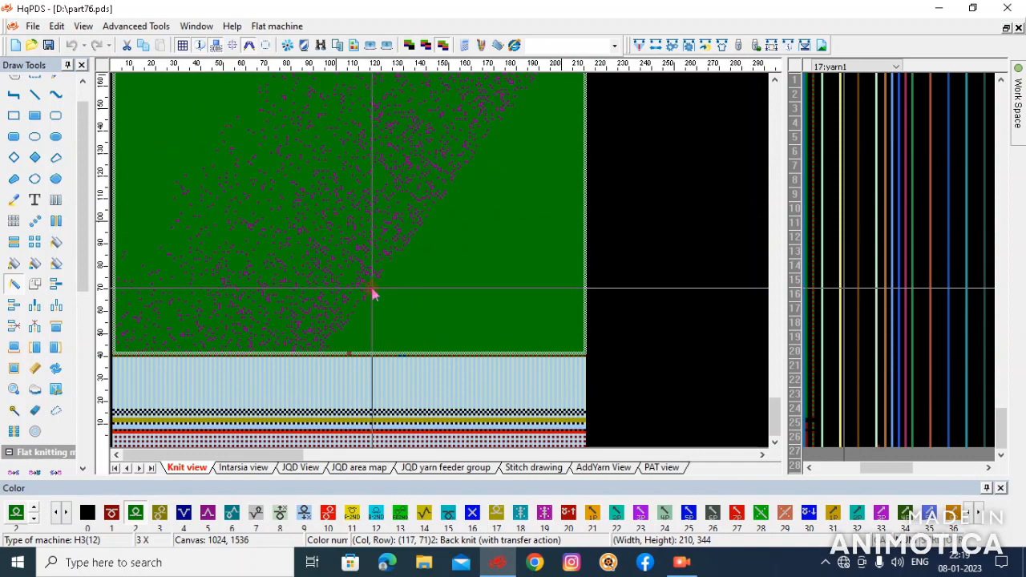
pyautogui.scroll(-1, 382, 212)
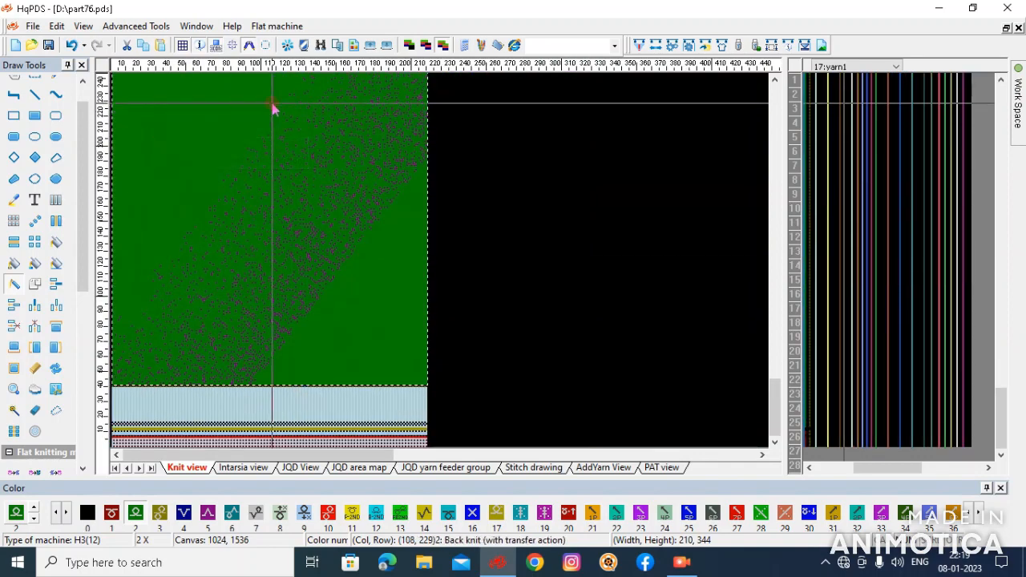
pyautogui.scroll(1, 272, 103)
pyautogui.click(171, 168)
pyautogui.rightClick(291, 243)
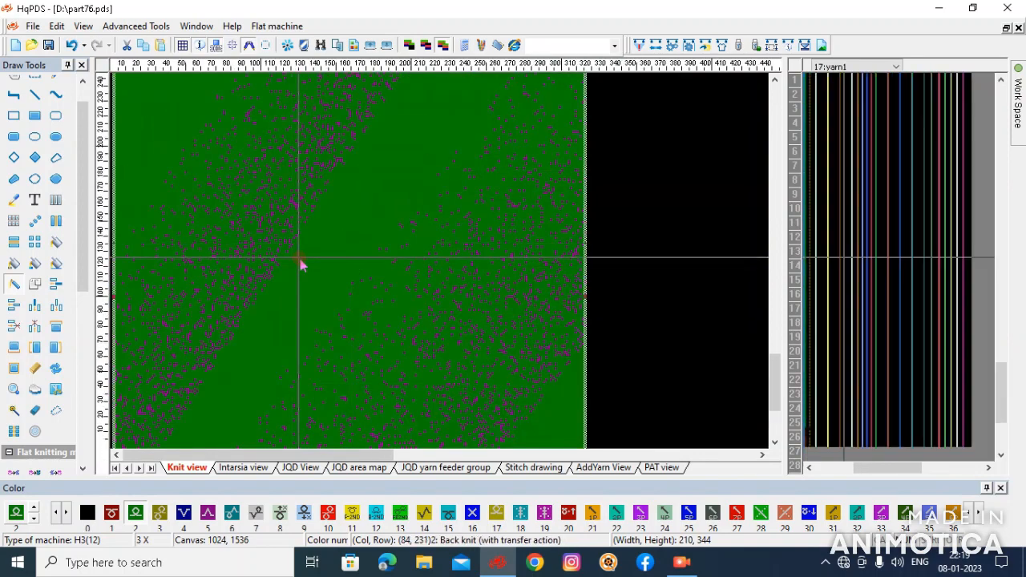
# Step: Spray more overlapping diagonal gradual-change bands of color 5 over the body's middle and upper left areas
pyautogui.scroll(-2, 300, 264)
pyautogui.rightClick(259, 256)
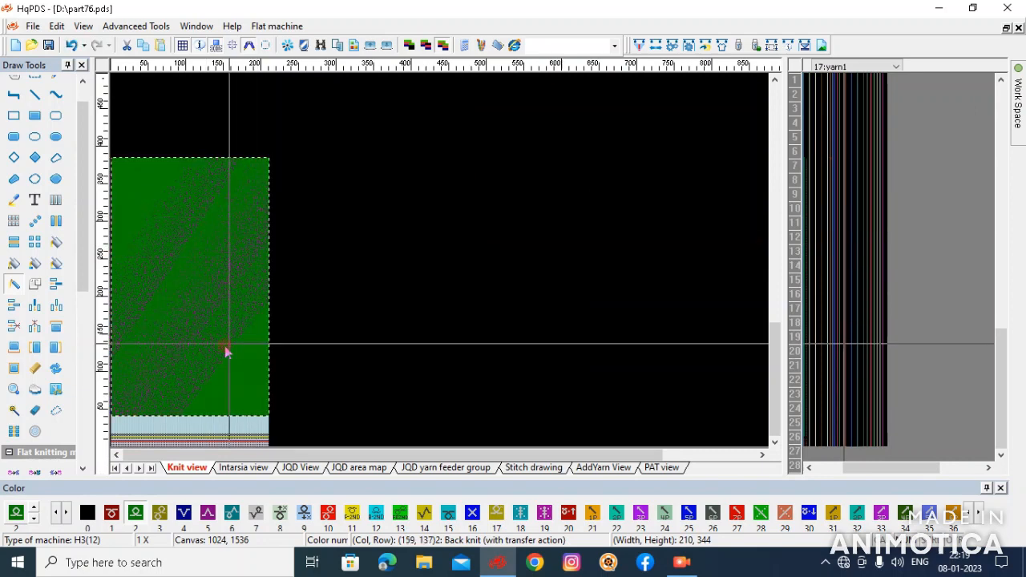
pyautogui.click(162, 282)
pyautogui.rightClick(201, 329)
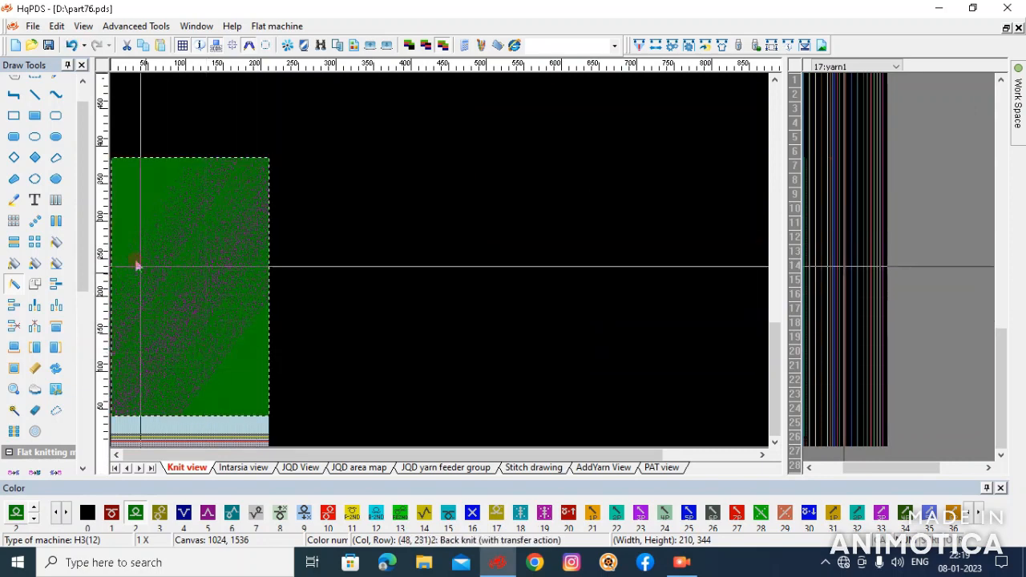
pyautogui.click(142, 207)
pyautogui.click(201, 325)
pyautogui.rightClick(222, 367)
pyautogui.click(14, 369)
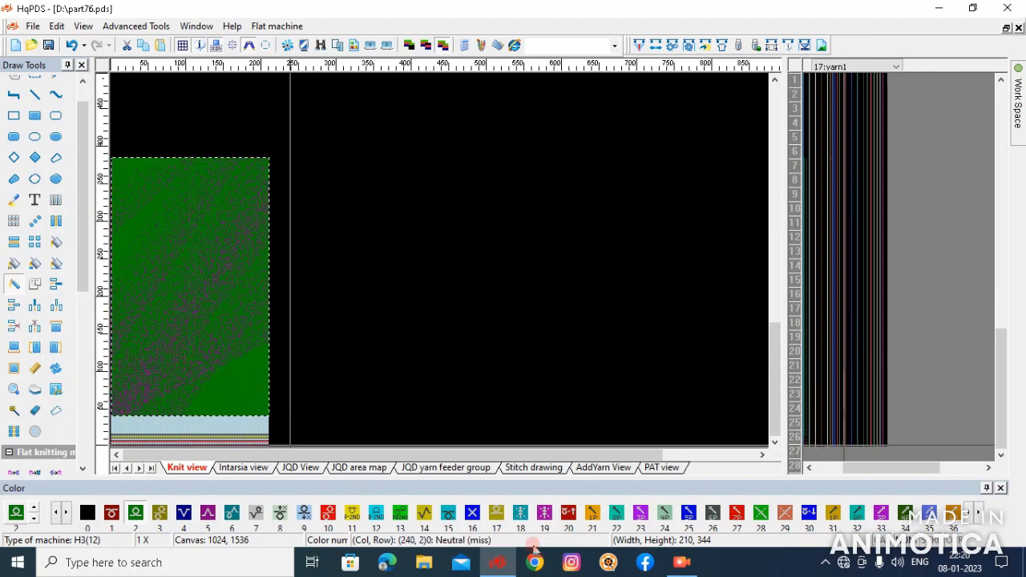
pyautogui.click(680, 568)
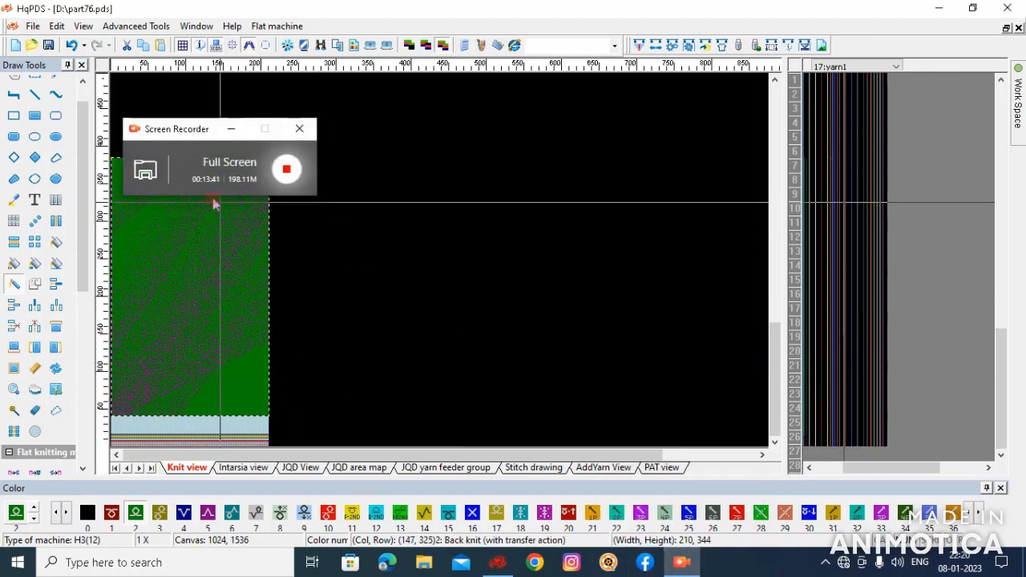